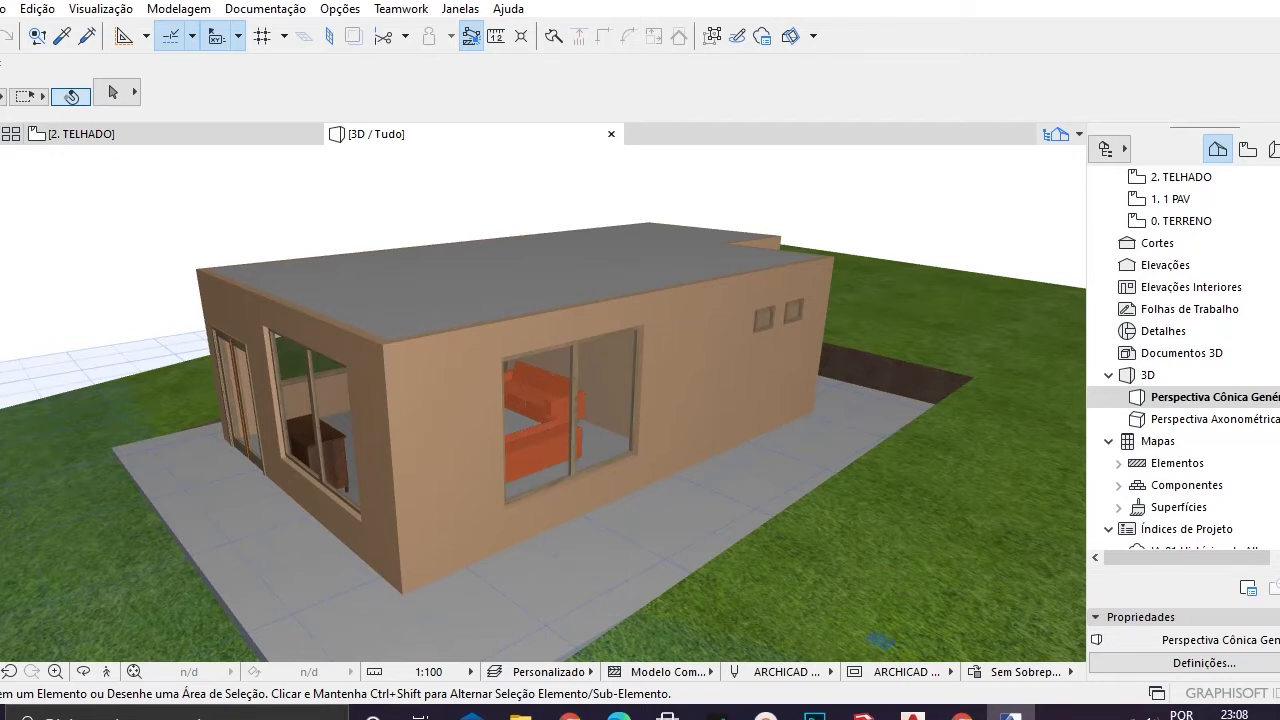
- Start the Roof tool and load the Cobertura com Telhas favorite as its default settings
{"action": "left_click", "coordinate": [2, 430]}
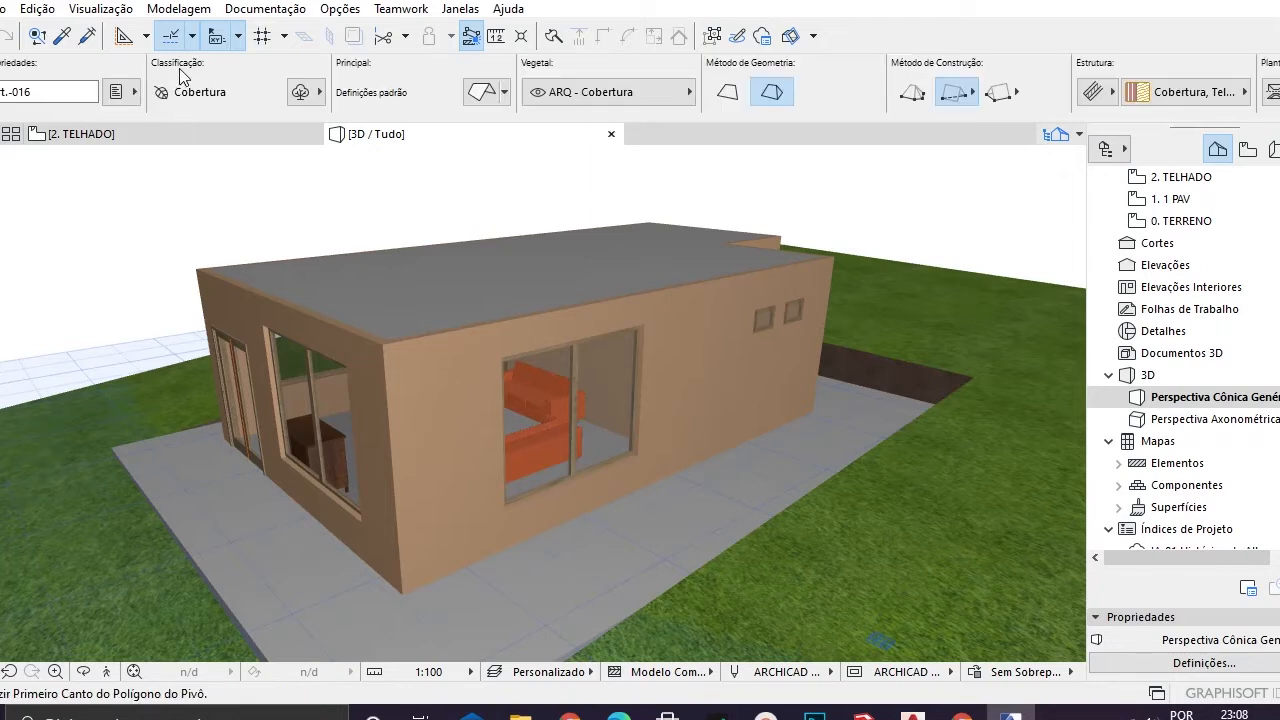
{"action": "scroll", "coordinate": [193, 87], "scroll_direction": "right", "scroll_amount": 3}
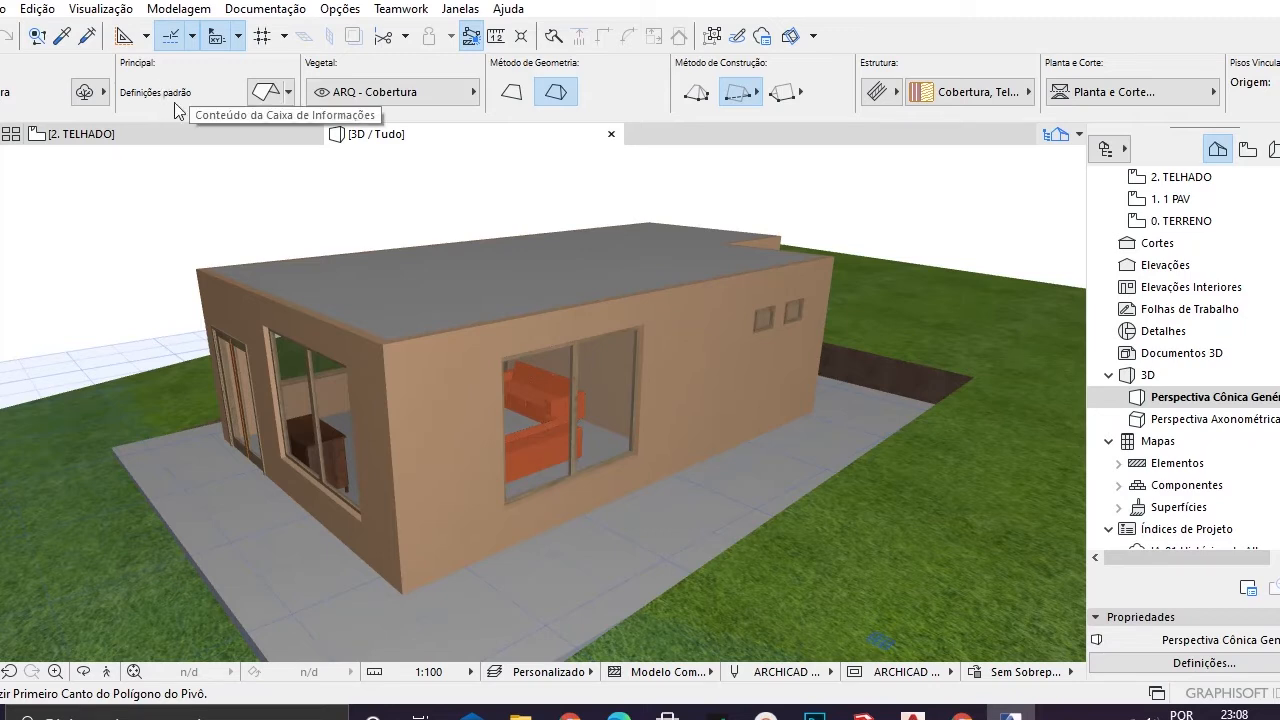
{"action": "left_click", "coordinate": [288, 94]}
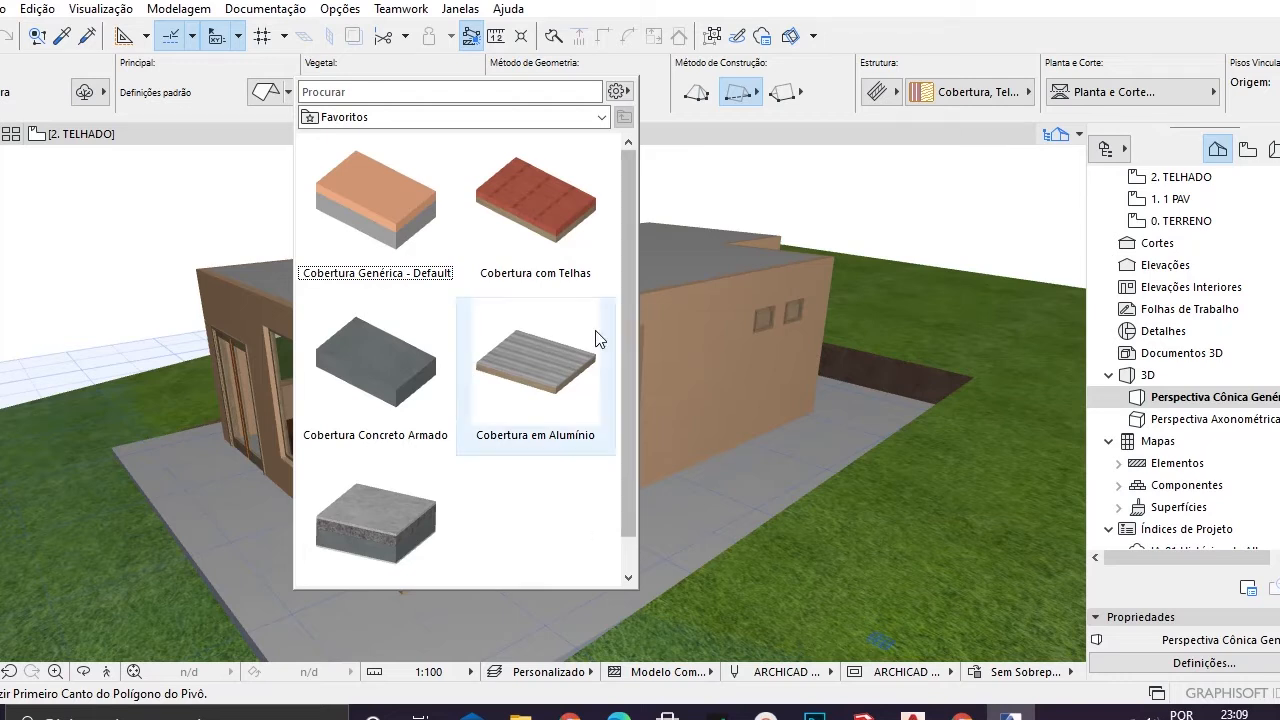
{"action": "left_click", "coordinate": [515, 206]}
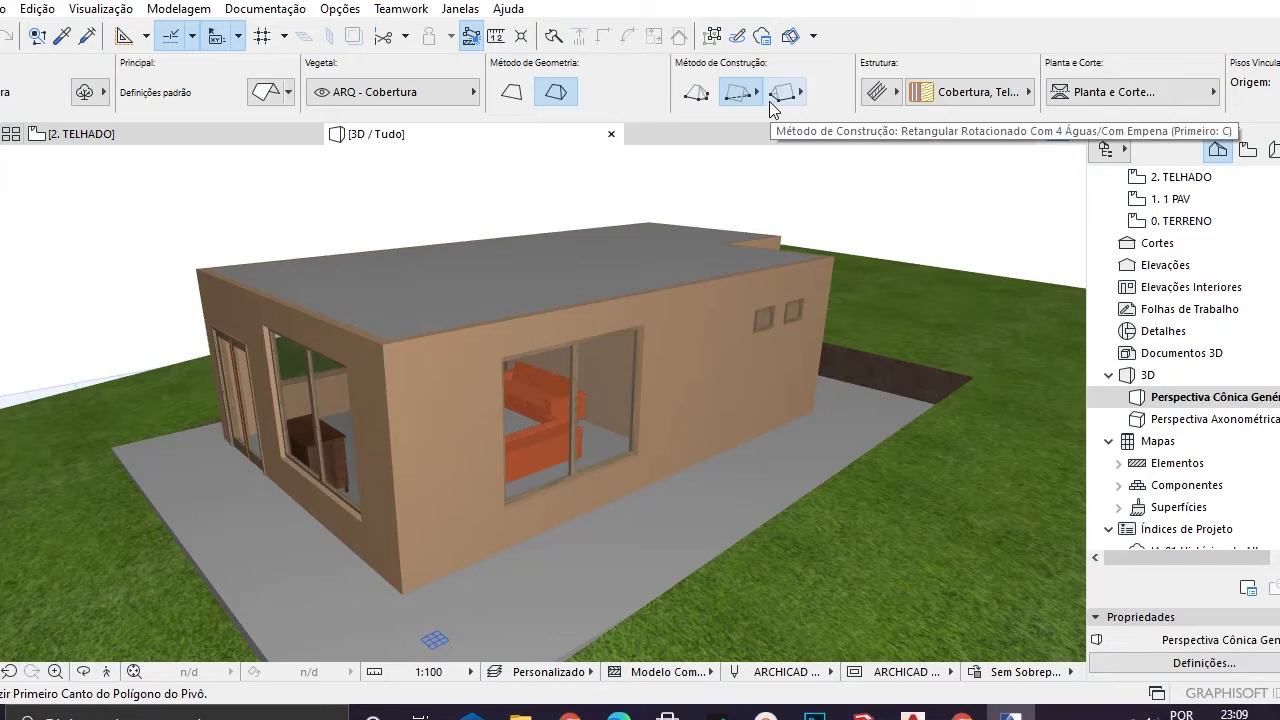
- Review the roof defaults for construction method, structure, slope, pivot height, eave offset and surface
{"action": "scroll", "coordinate": [798, 80], "scroll_direction": "down", "scroll_amount": 2}
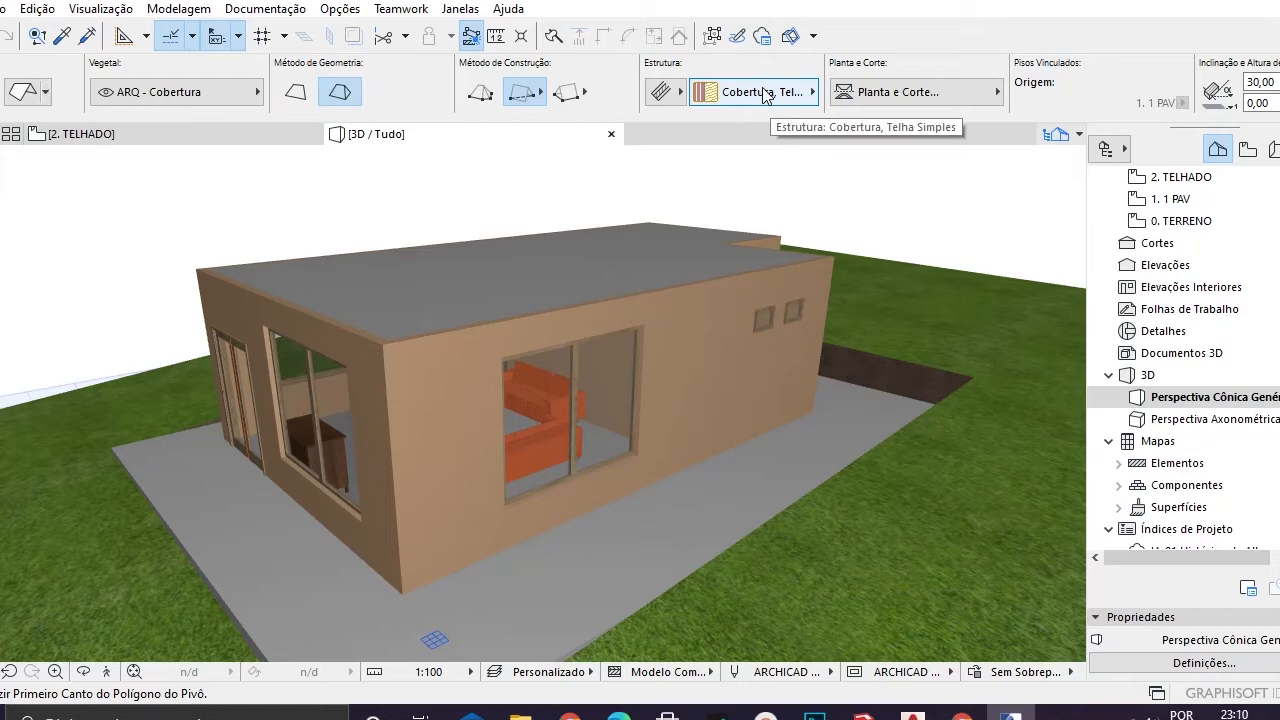
{"action": "scroll", "coordinate": [765, 94], "scroll_direction": "down", "scroll_amount": 4}
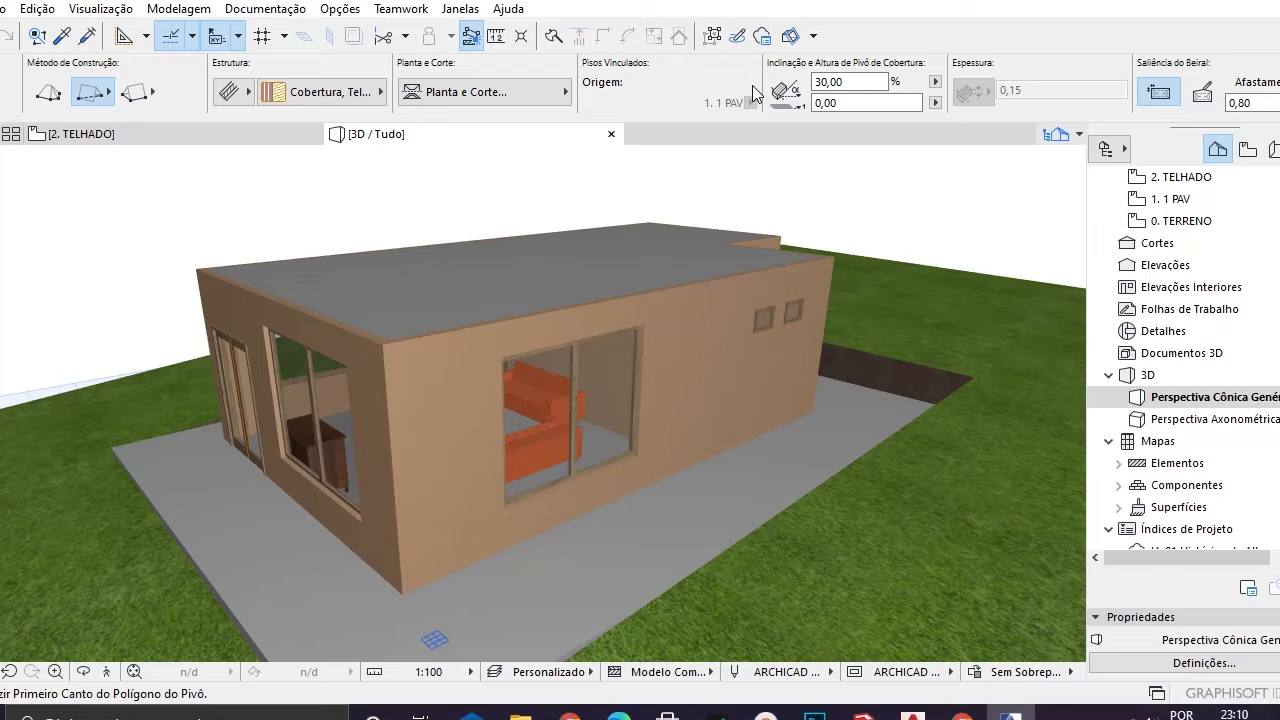
{"action": "left_click", "coordinate": [856, 82]}
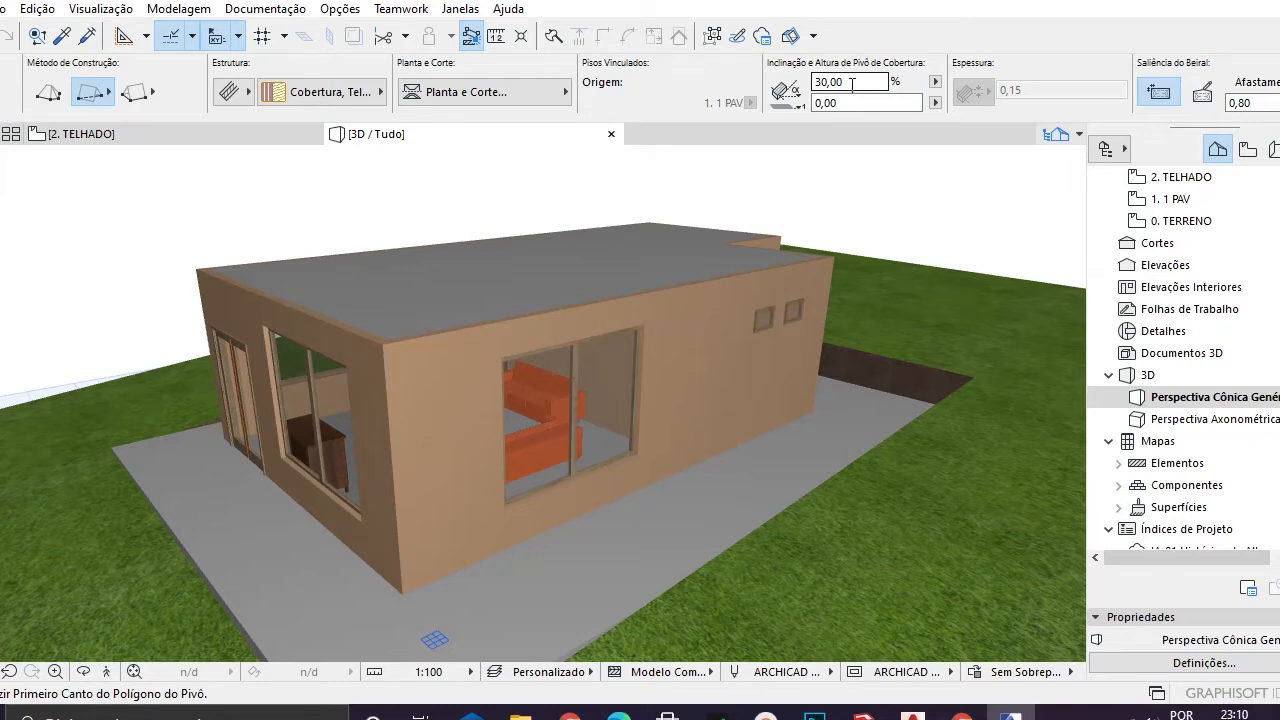
{"action": "scroll", "coordinate": [852, 84], "scroll_direction": "down", "scroll_amount": 4}
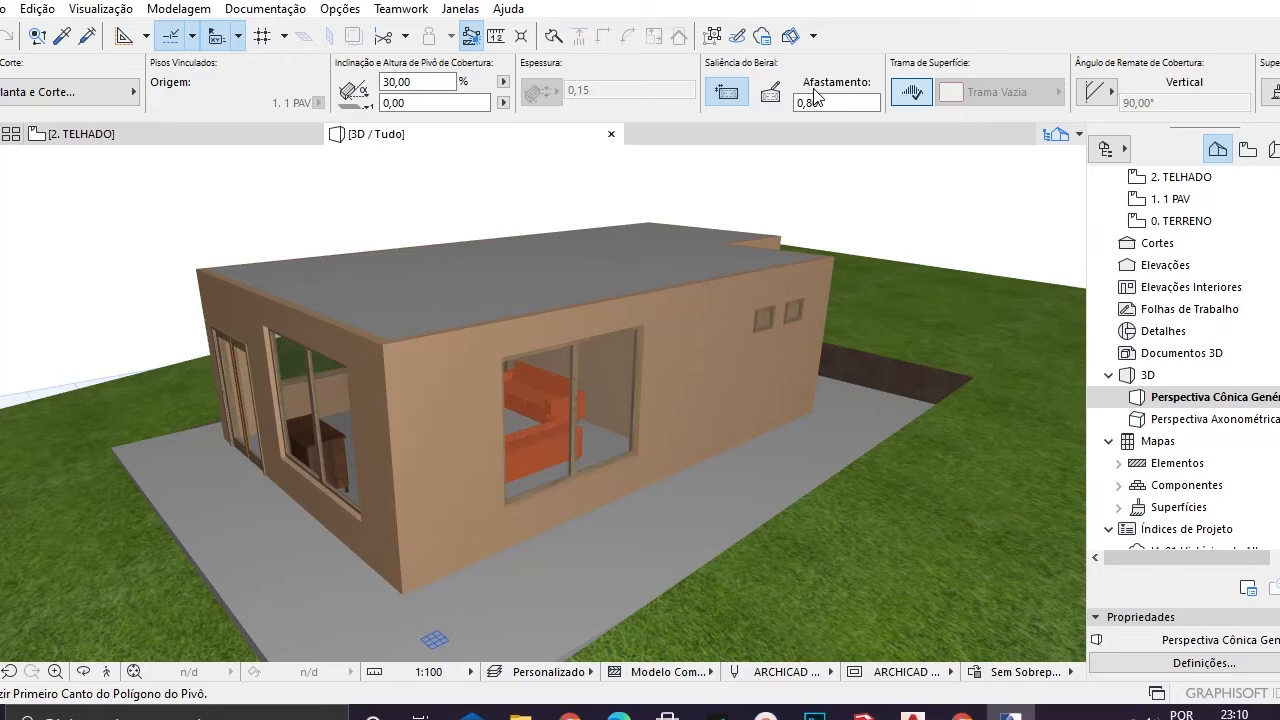
{"action": "scroll", "coordinate": [834, 98], "scroll_direction": "down", "scroll_amount": 3}
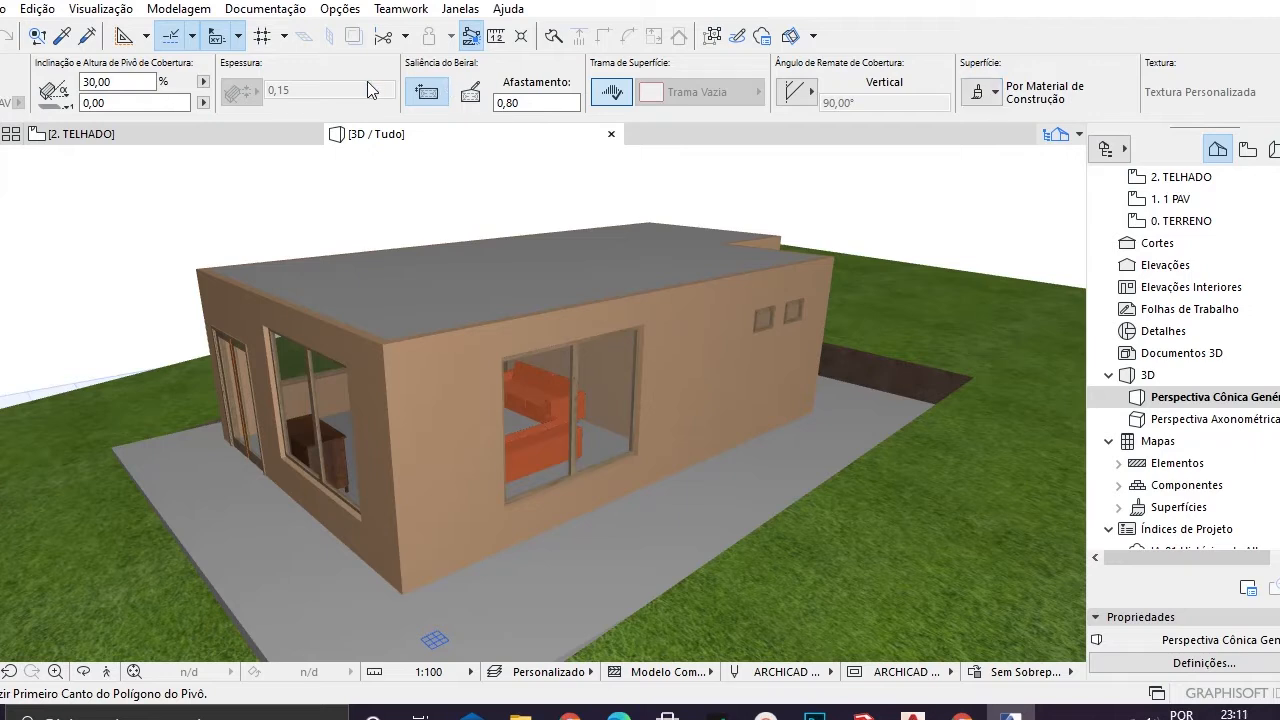
{"action": "scroll", "coordinate": [352, 88], "scroll_direction": "up", "scroll_amount": 2}
{"action": "scroll", "coordinate": [352, 88], "scroll_direction": "up", "scroll_amount": 5}
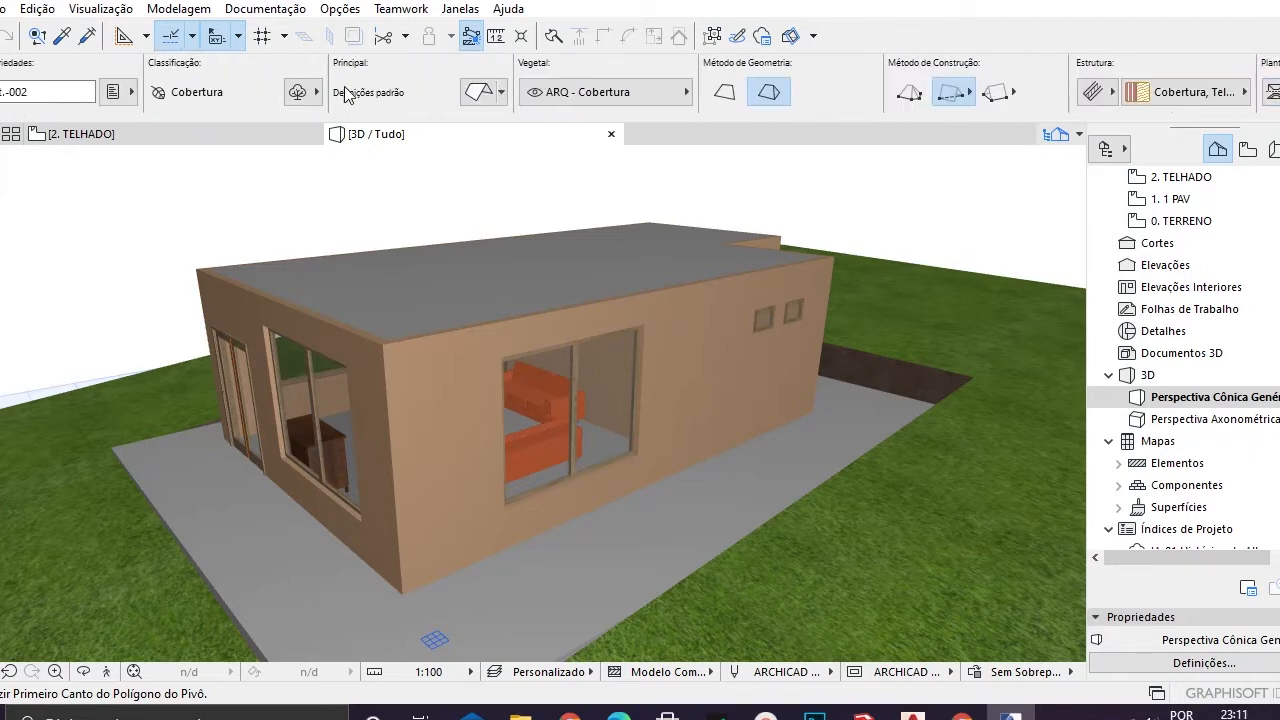
- Compare the 2. TELHADO floor plan with the 1. 1 PAV plan, ending on 2. TELHADO
{"action": "left_click", "coordinate": [205, 133]}
{"action": "scroll", "coordinate": [996, 376], "scroll_direction": "up", "scroll_amount": 3}
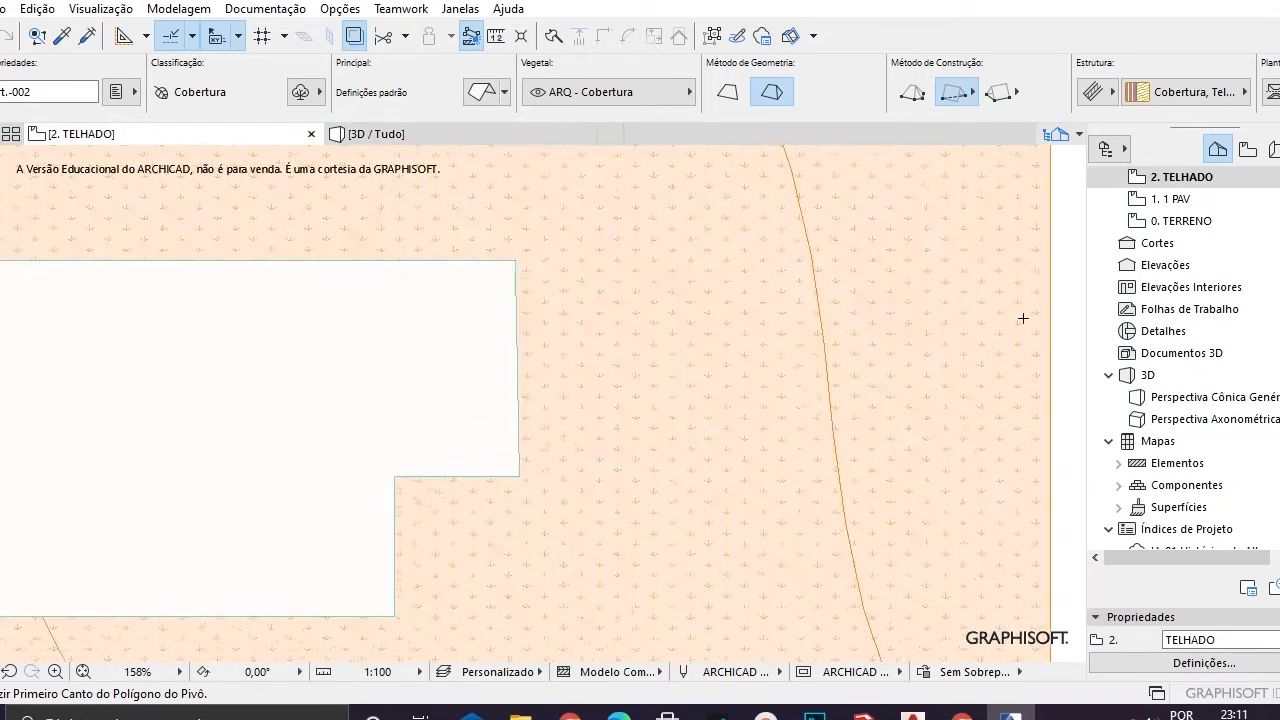
{"action": "scroll", "coordinate": [796, 287], "scroll_direction": "down", "scroll_amount": 4}
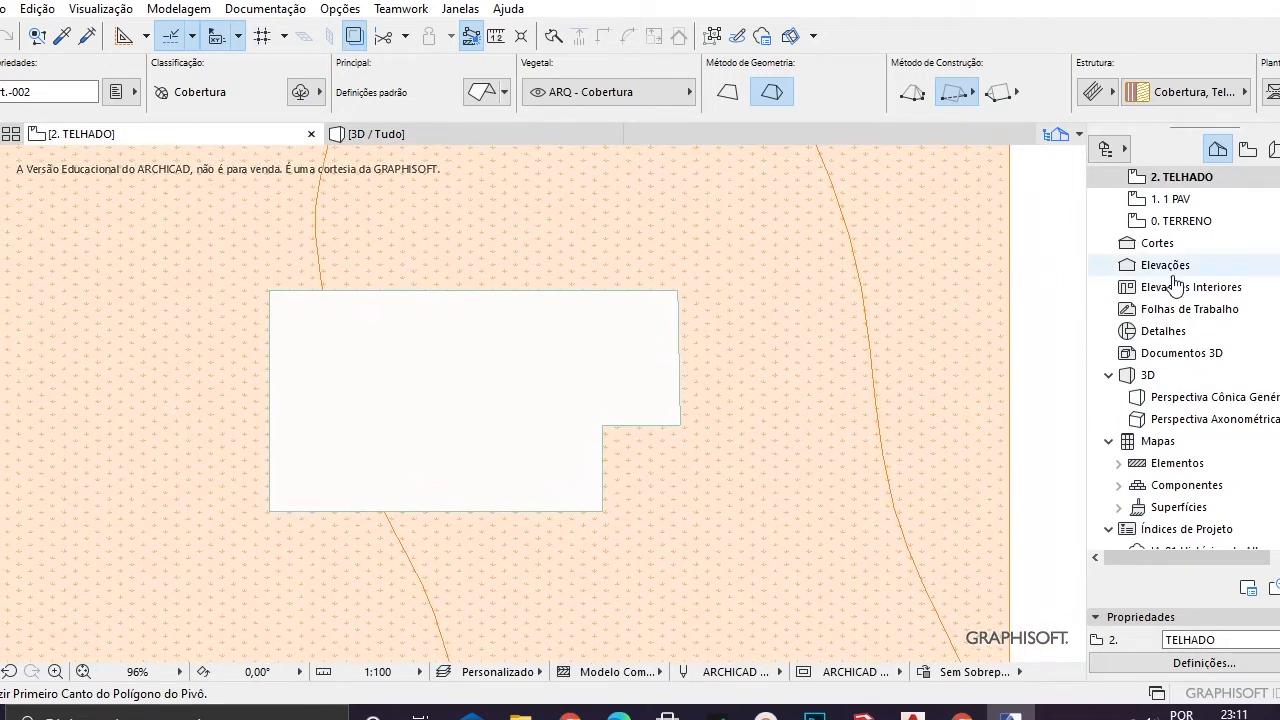
{"action": "double_click", "coordinate": [1173, 203]}
{"action": "scroll", "coordinate": [1218, 280], "scroll_direction": "up", "scroll_amount": 1}
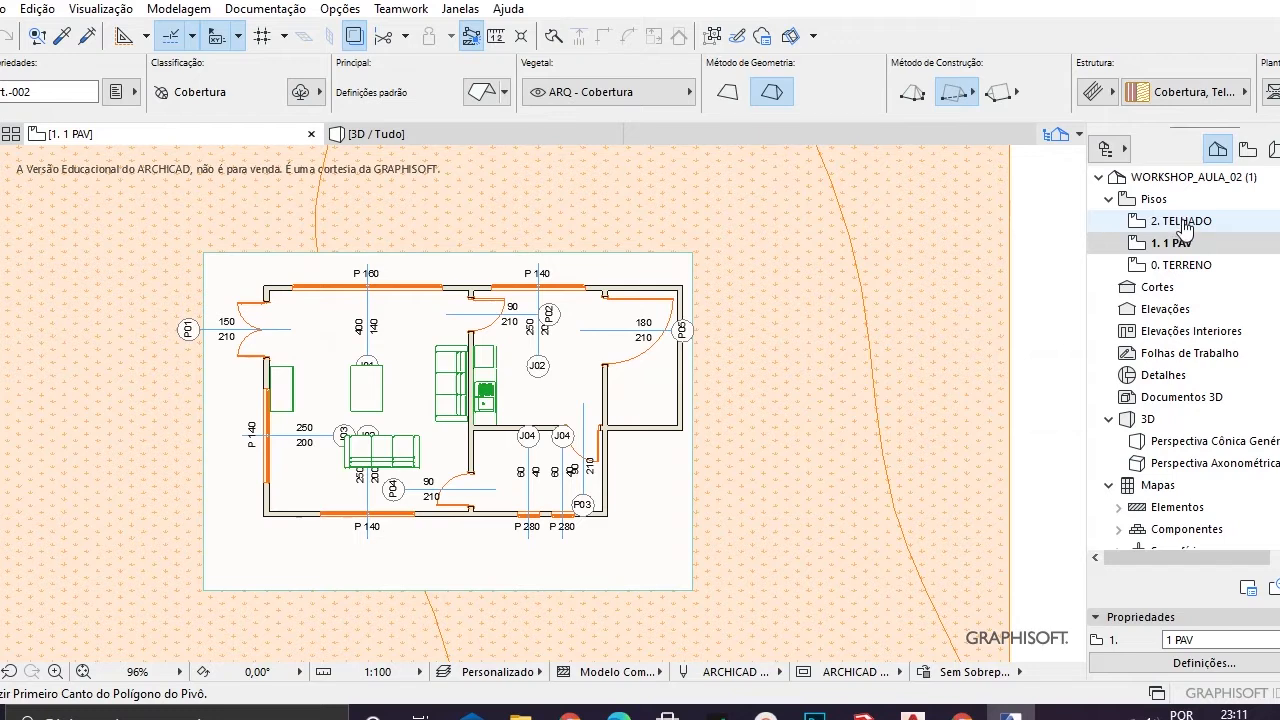
{"action": "double_click", "coordinate": [1183, 222]}
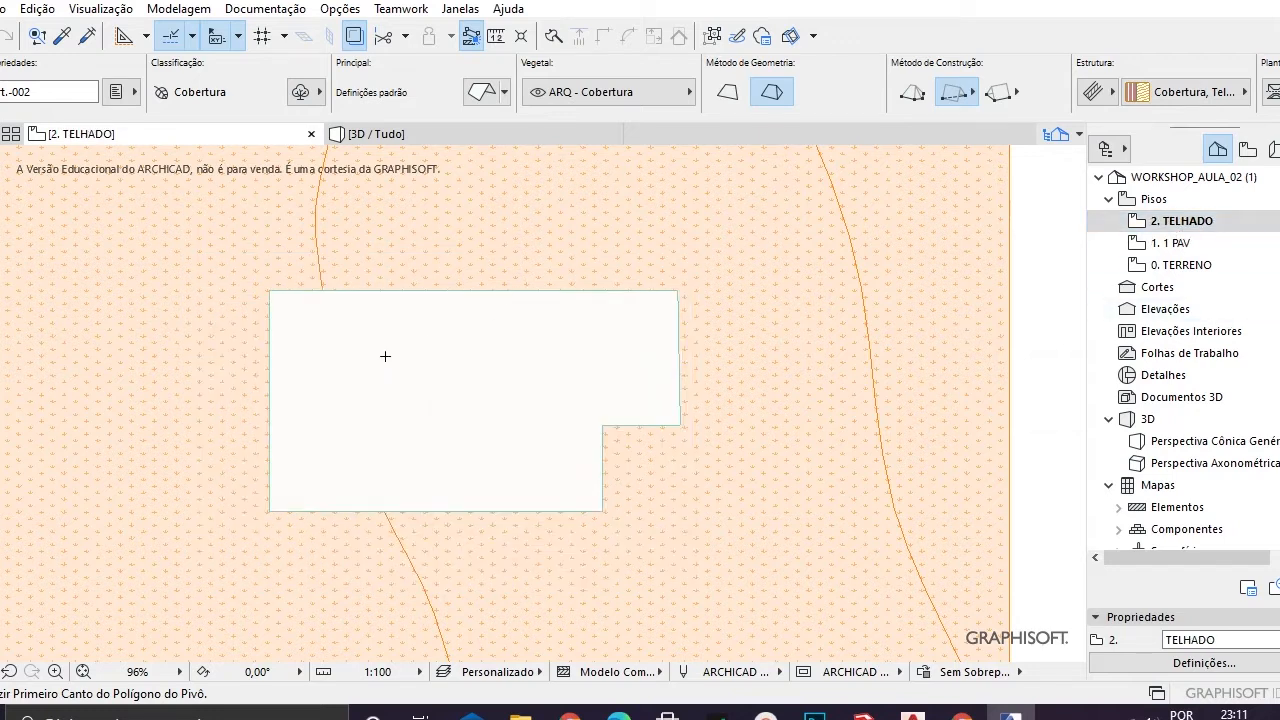
- Draw a rectangular single-plane roof about 5 m wide beside the house, with its reference line along the upper edge in plan
{"action": "scroll", "coordinate": [297, 326], "scroll_direction": "up", "scroll_amount": 2}
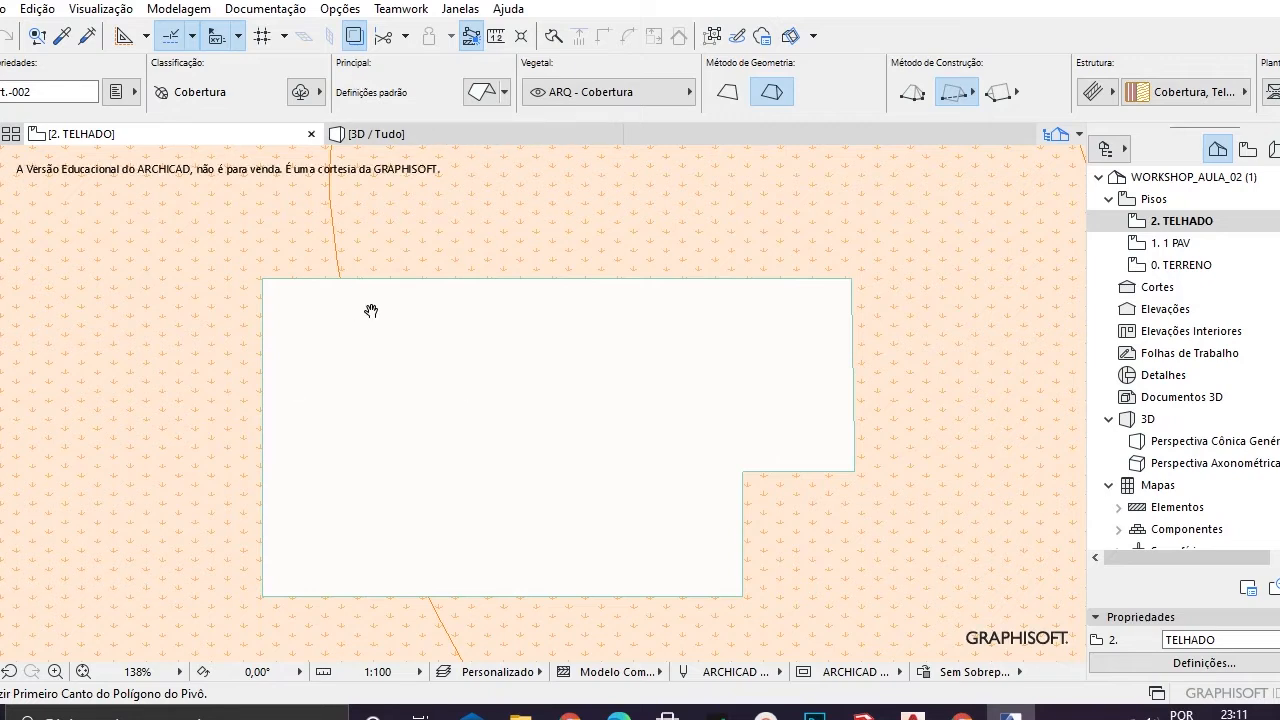
{"action": "middle_click_drag", "start_coordinate": [371, 311], "coordinate": [501, 257]}
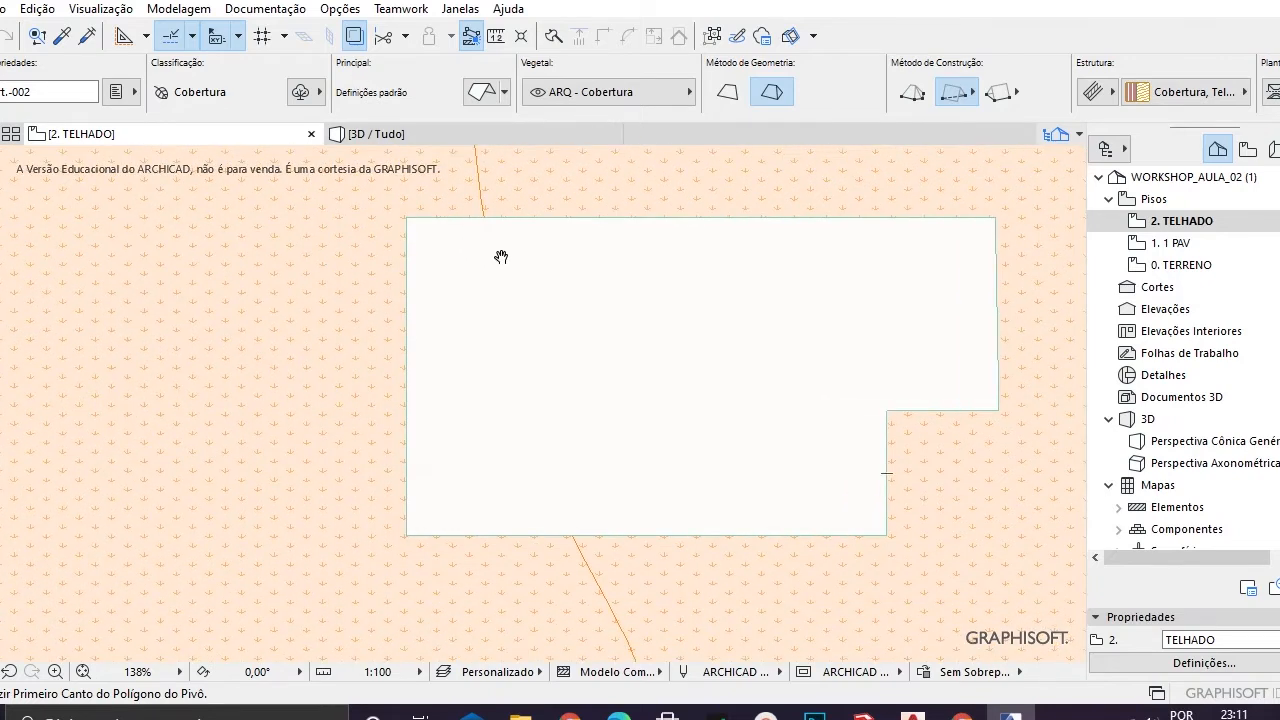
{"action": "left_click", "coordinate": [725, 91]}
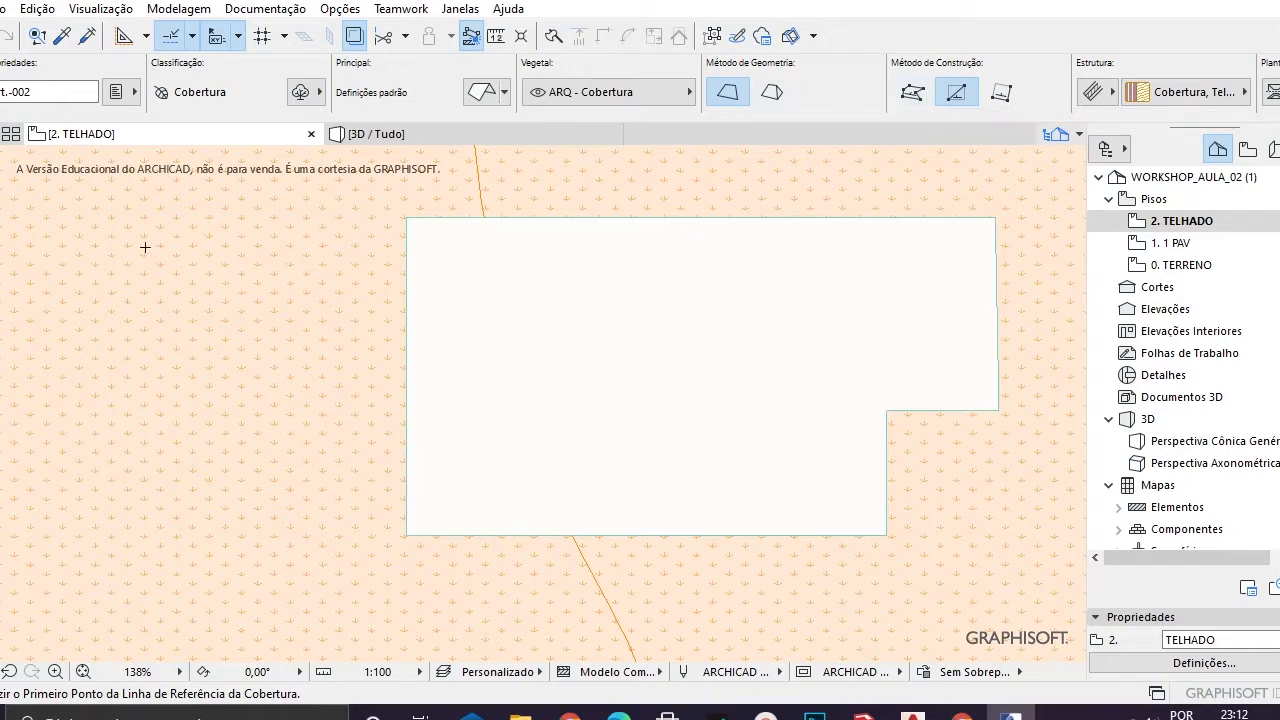
{"action": "left_click", "coordinate": [83, 218]}
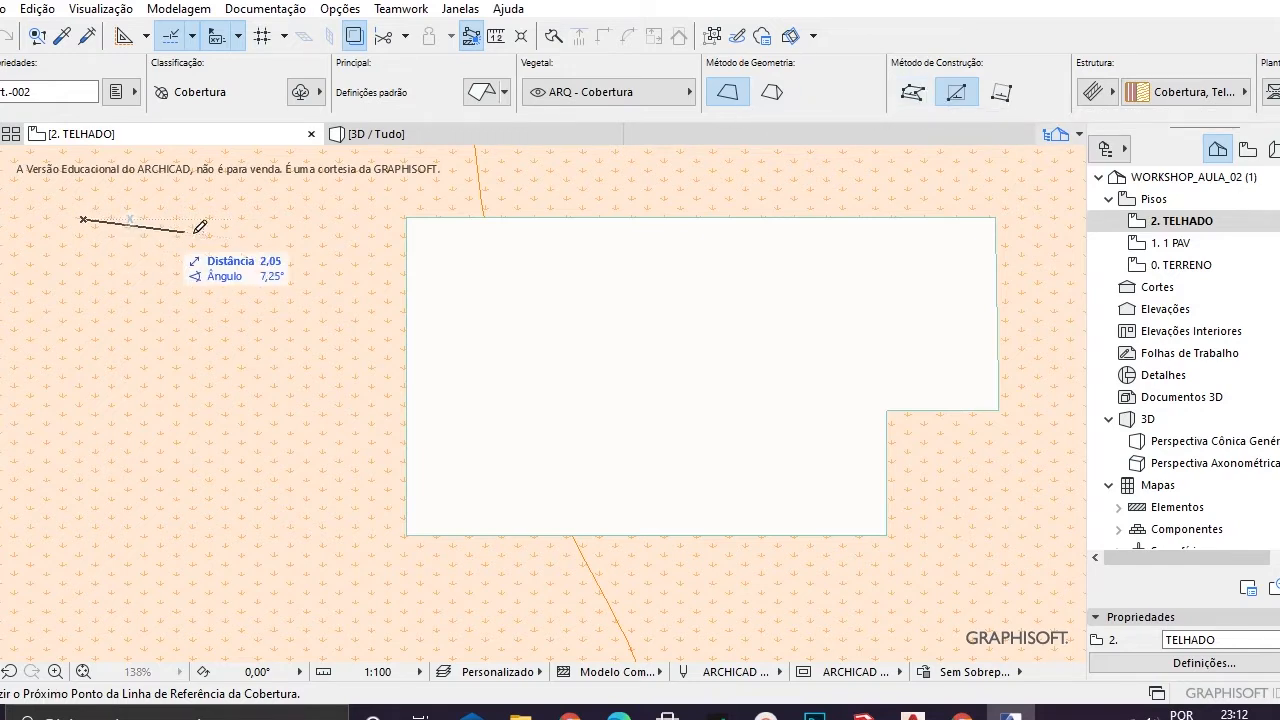
{"action": "left_click", "coordinate": [347, 218]}
{"action": "left_click", "coordinate": [262, 372]}
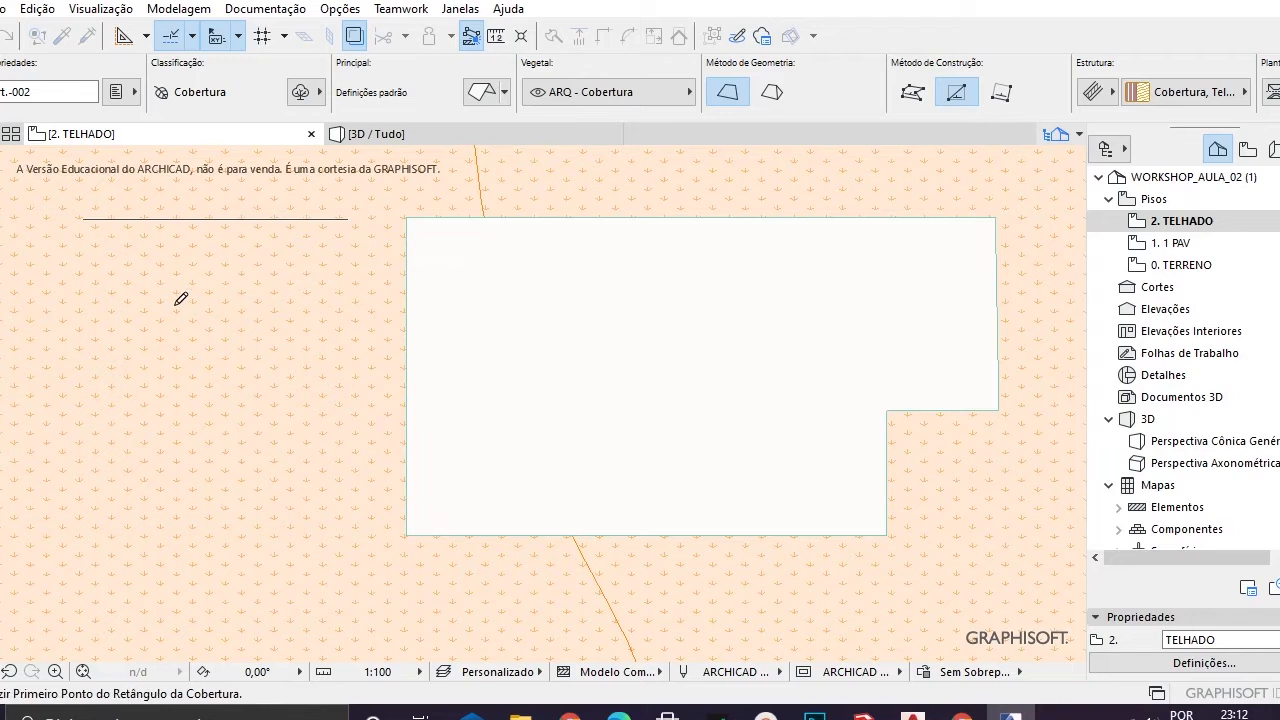
{"action": "left_click", "coordinate": [83, 218]}
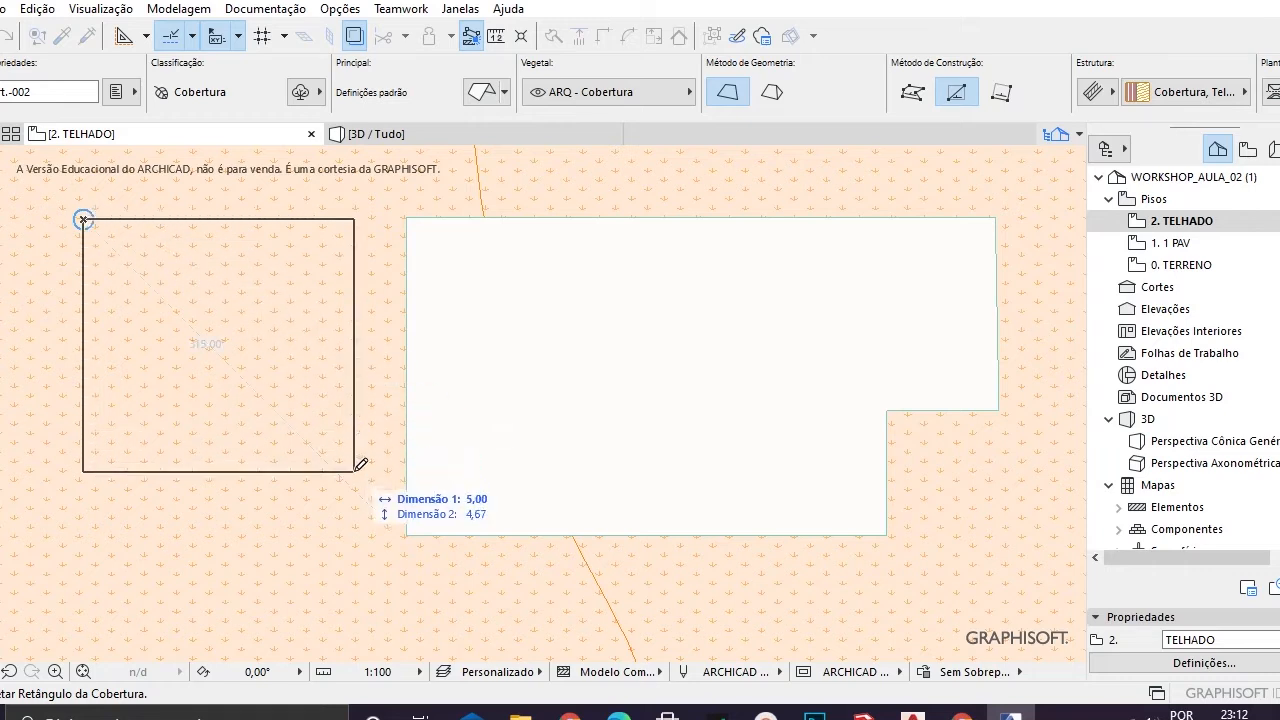
{"action": "left_click", "coordinate": [355, 523]}
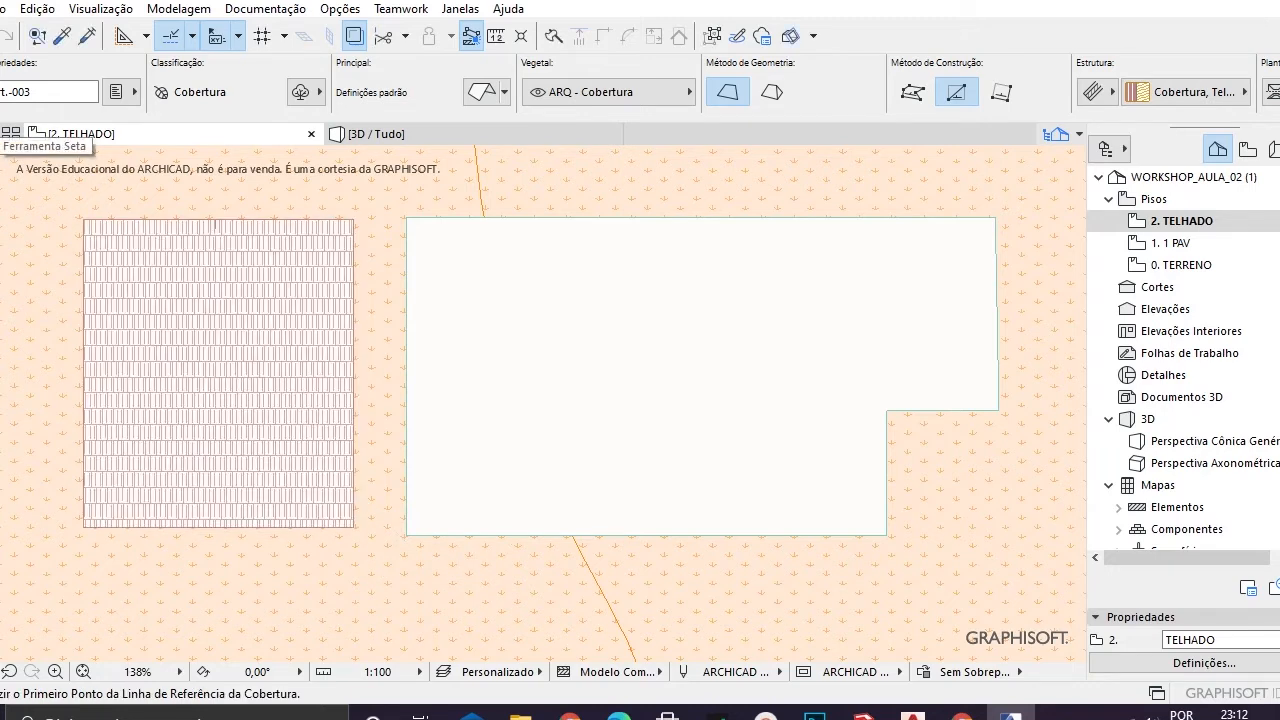
- Select the new single-plane roof, show it in the 3D view and set its slope to 30%
{"action": "left_click", "coordinate": [2, 130]}
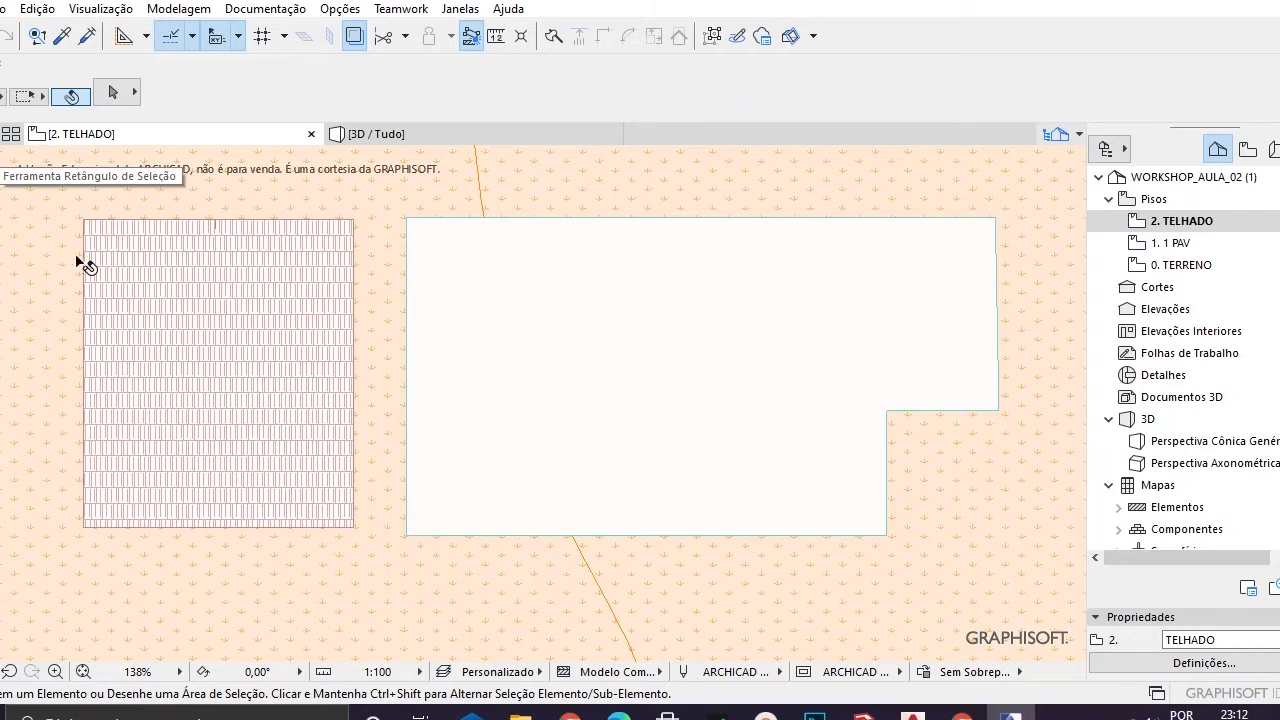
{"action": "left_click", "coordinate": [175, 287]}
{"action": "key", "text": "F3"}
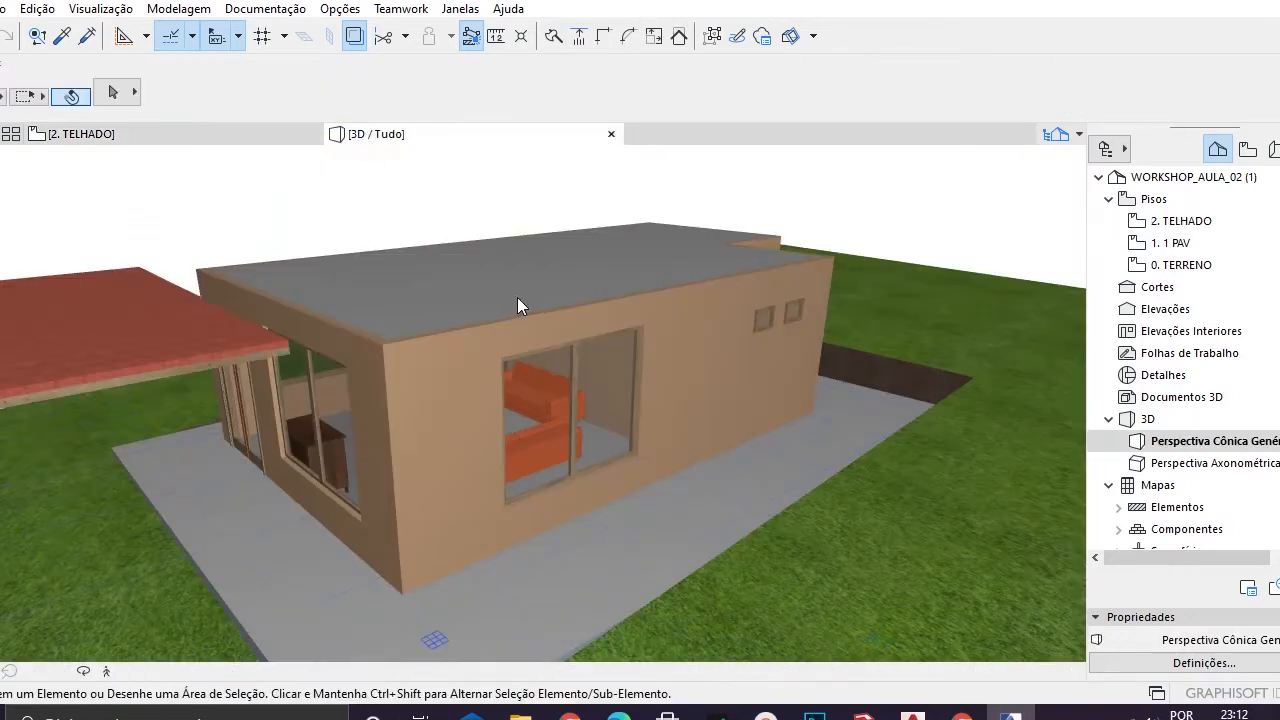
{"action": "middle_click_drag", "start_coordinate": [234, 410], "coordinate": [617, 288], "text": "shift"}
{"action": "left_click", "coordinate": [617, 288]}
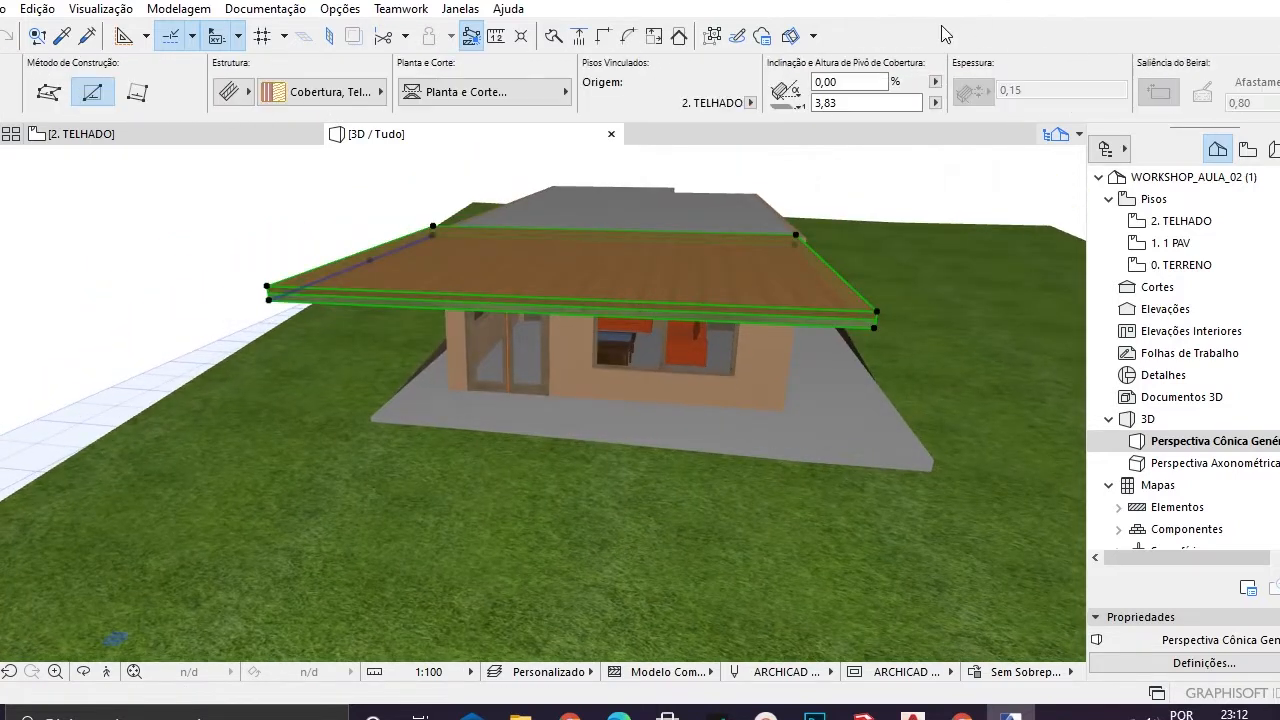
{"action": "left_click", "coordinate": [838, 81]}
{"action": "type", "text": "30"}
{"action": "key", "text": "Return"}
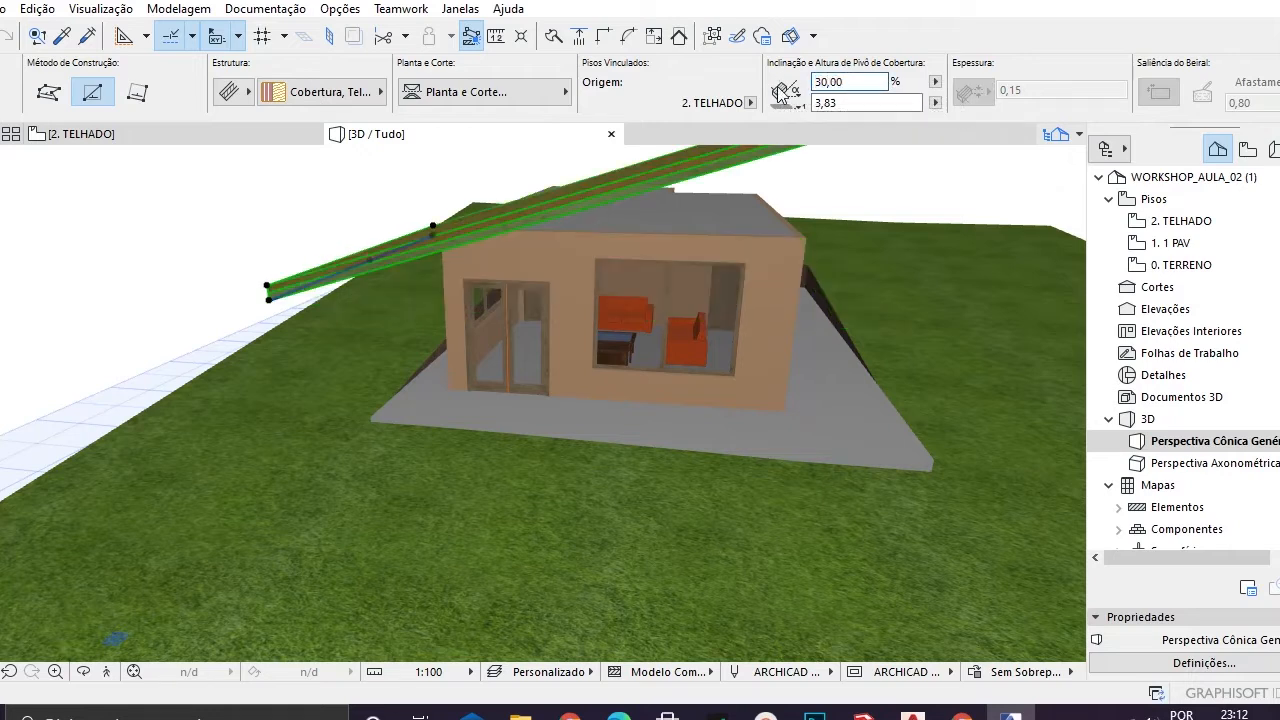
- Set the single-plane roof's slope to 15%
{"action": "left_click", "coordinate": [829, 82]}
{"action": "type", "text": "15"}
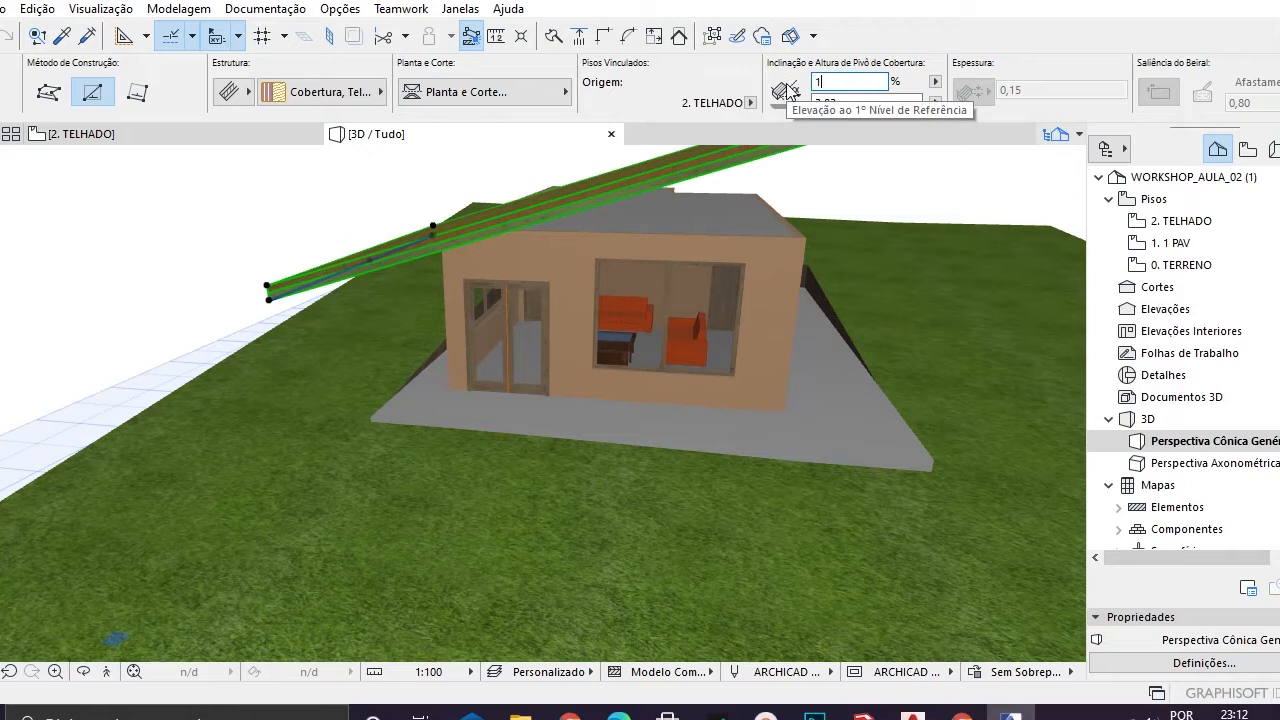
{"action": "key", "text": "Return"}
{"action": "scroll", "coordinate": [651, 263], "scroll_direction": "up", "scroll_amount": 3}
{"action": "scroll", "coordinate": [651, 263], "scroll_direction": "down", "scroll_amount": 5}
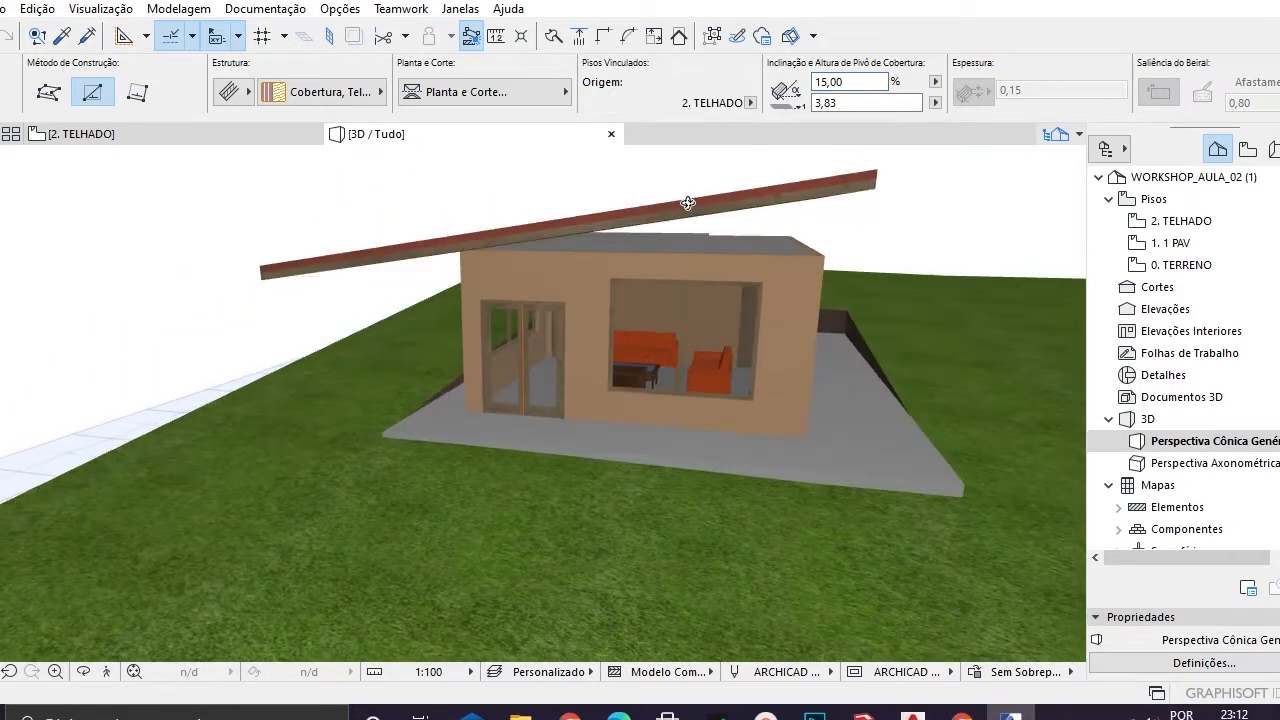
- Delete the single-plane test roof and return to the 2. TELHADO floor plan
{"action": "left_click", "coordinate": [597, 285]}
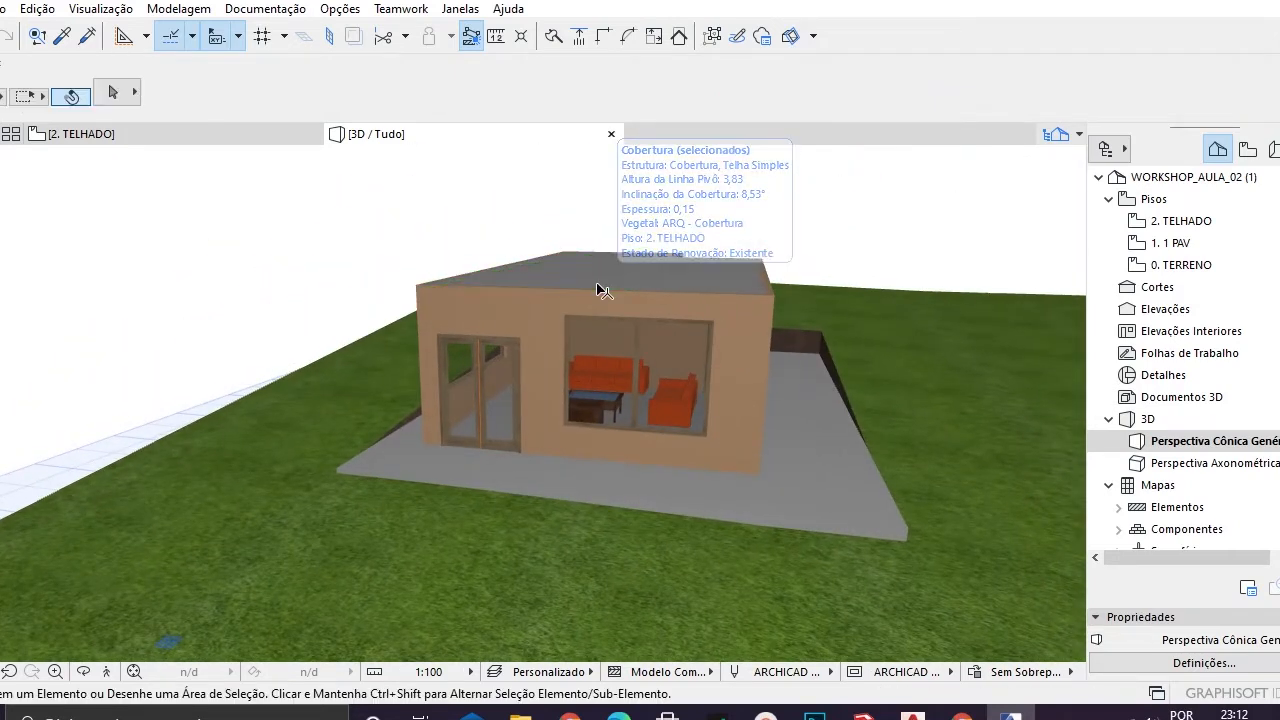
{"action": "left_click", "coordinate": [220, 135]}
{"action": "key", "text": "Delete"}
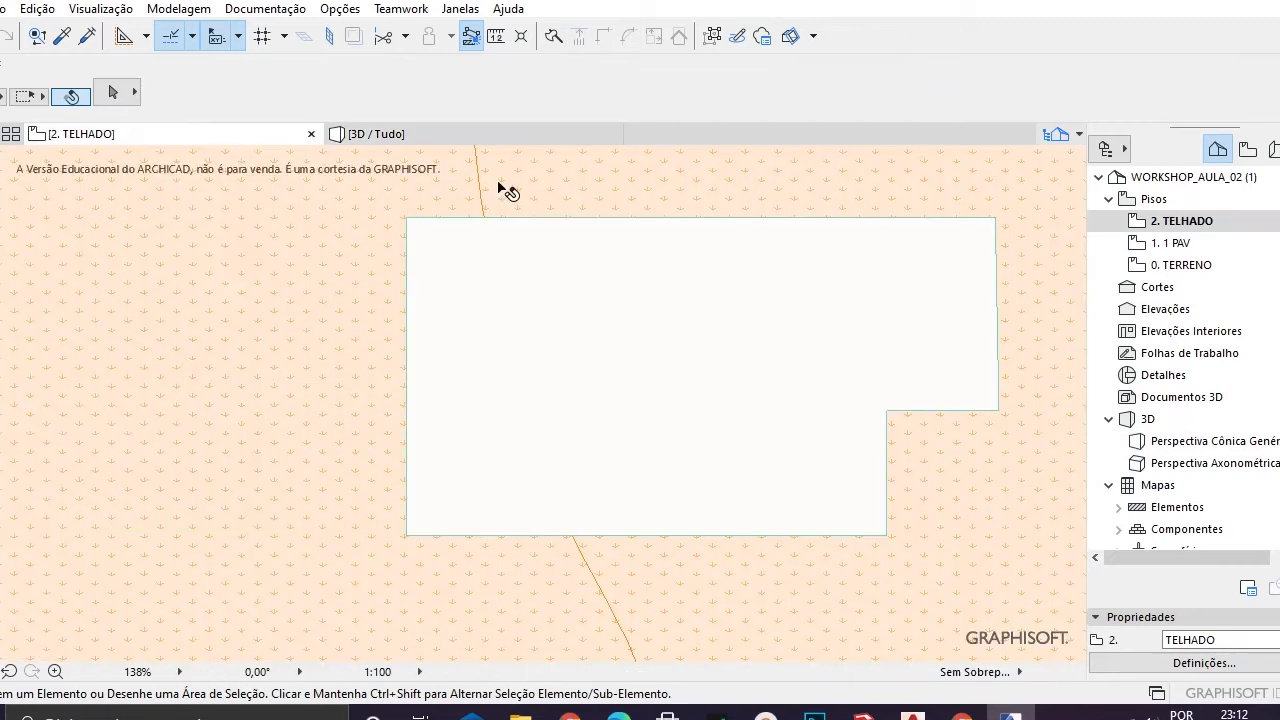
- Draw a multi-plane roof from an irregular nine-corner pivot polygon beside the house and show it in the 3D view
{"action": "left_click", "coordinate": [0, 500]}
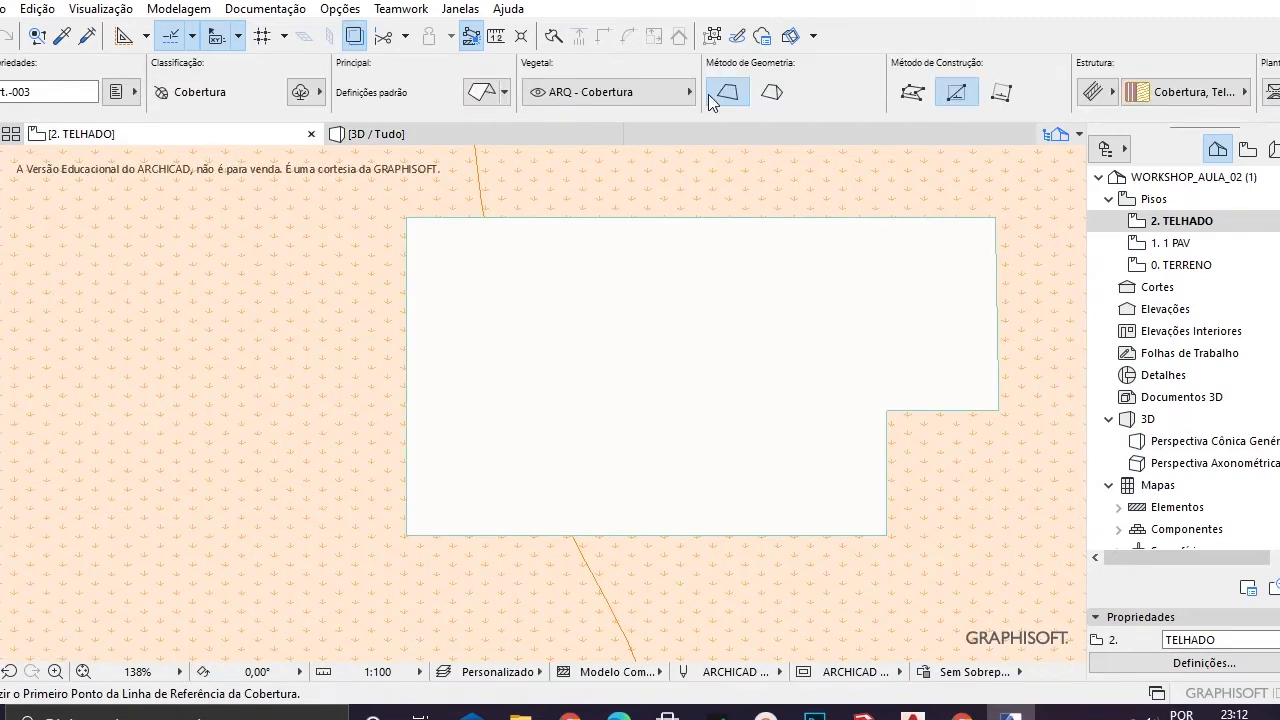
{"action": "left_click", "coordinate": [769, 98]}
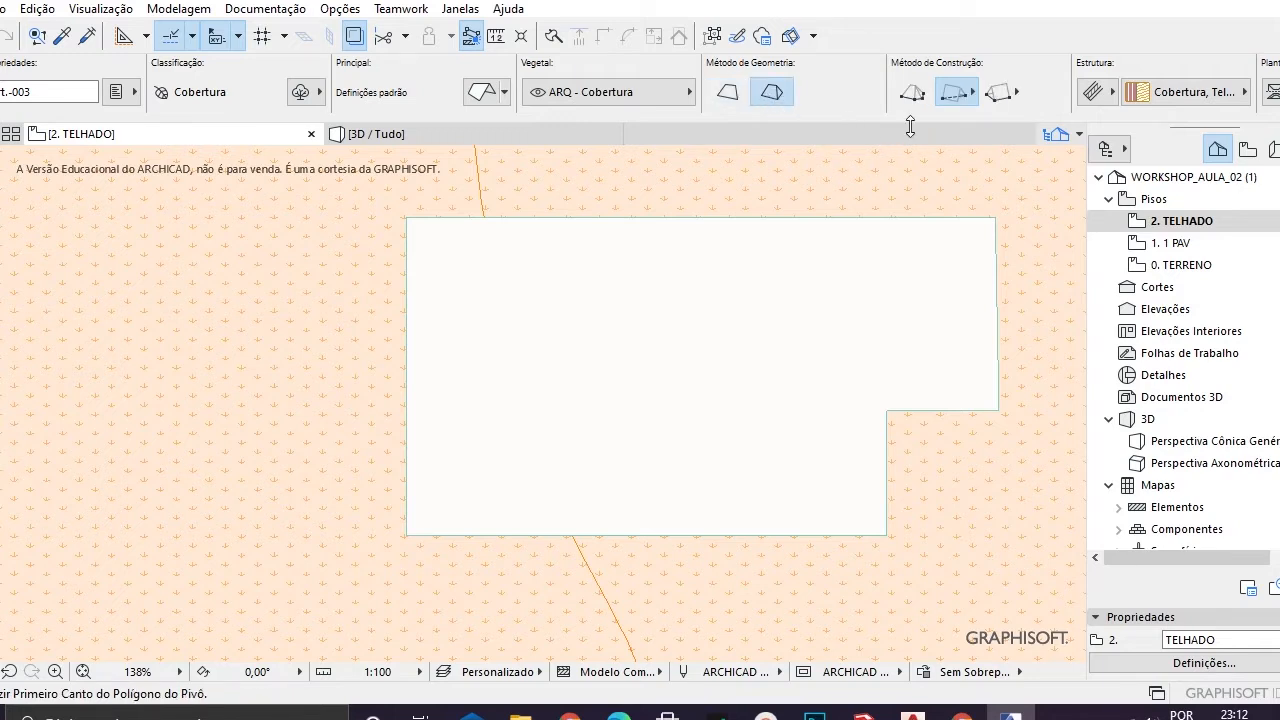
{"action": "left_click", "coordinate": [920, 94]}
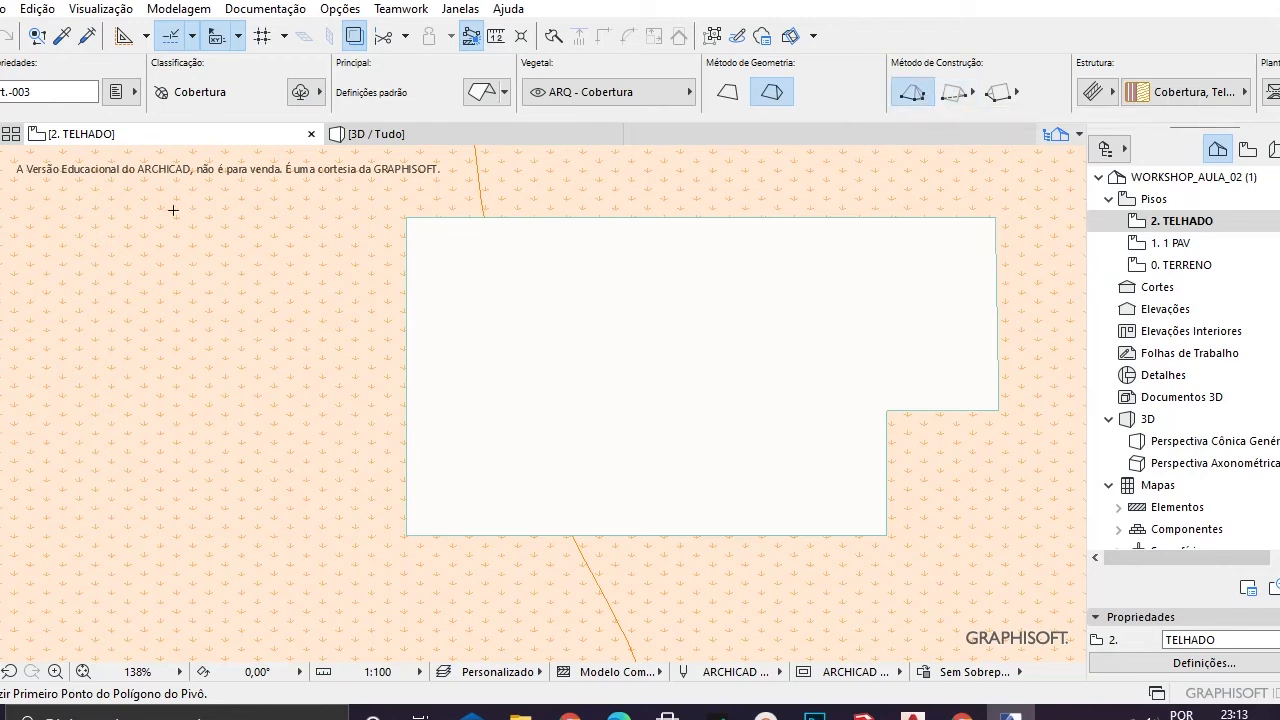
{"action": "left_click", "coordinate": [110, 214]}
{"action": "left_click", "coordinate": [335, 214]}
{"action": "left_click", "coordinate": [262, 301]}
{"action": "left_click", "coordinate": [340, 347]}
{"action": "left_click", "coordinate": [290, 433]}
{"action": "left_click", "coordinate": [260, 545]}
{"action": "left_click", "coordinate": [96, 476]}
{"action": "left_click", "coordinate": [180, 378]}
{"action": "left_click", "coordinate": [145, 297]}
{"action": "middle_click_drag", "start_coordinate": [186, 258], "coordinate": [226, 286]}
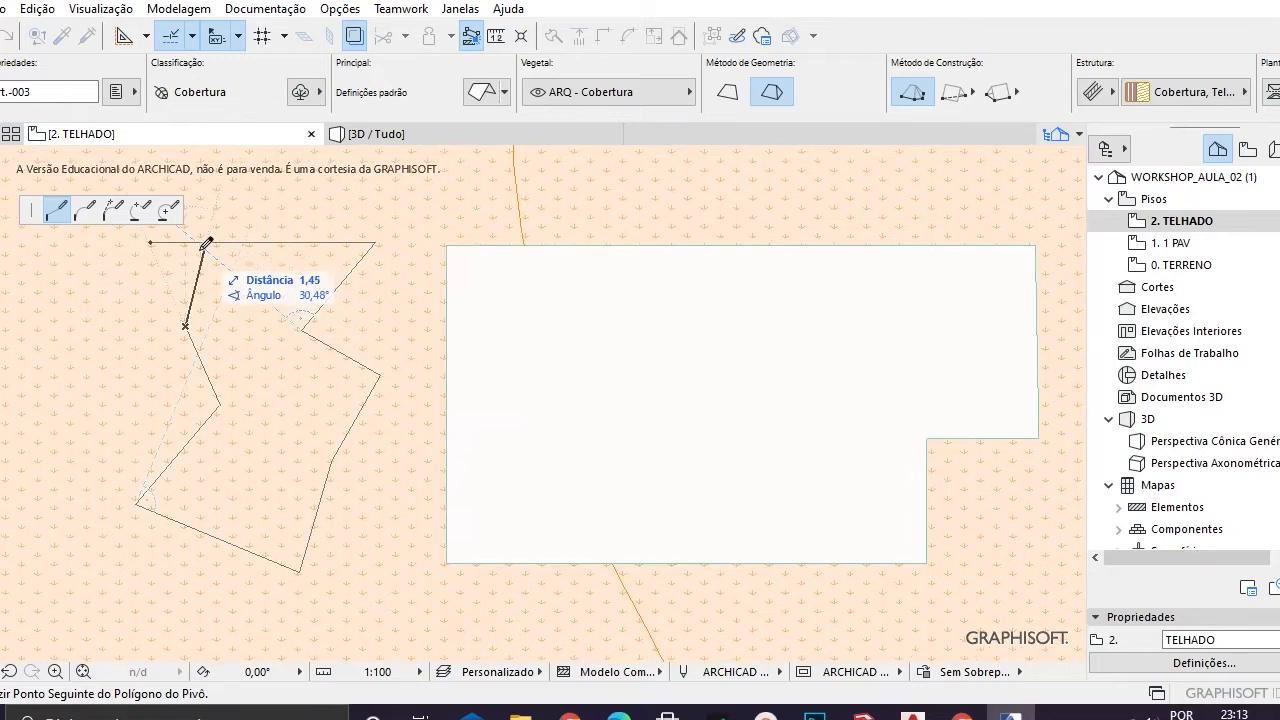
{"action": "left_click", "coordinate": [151, 241]}
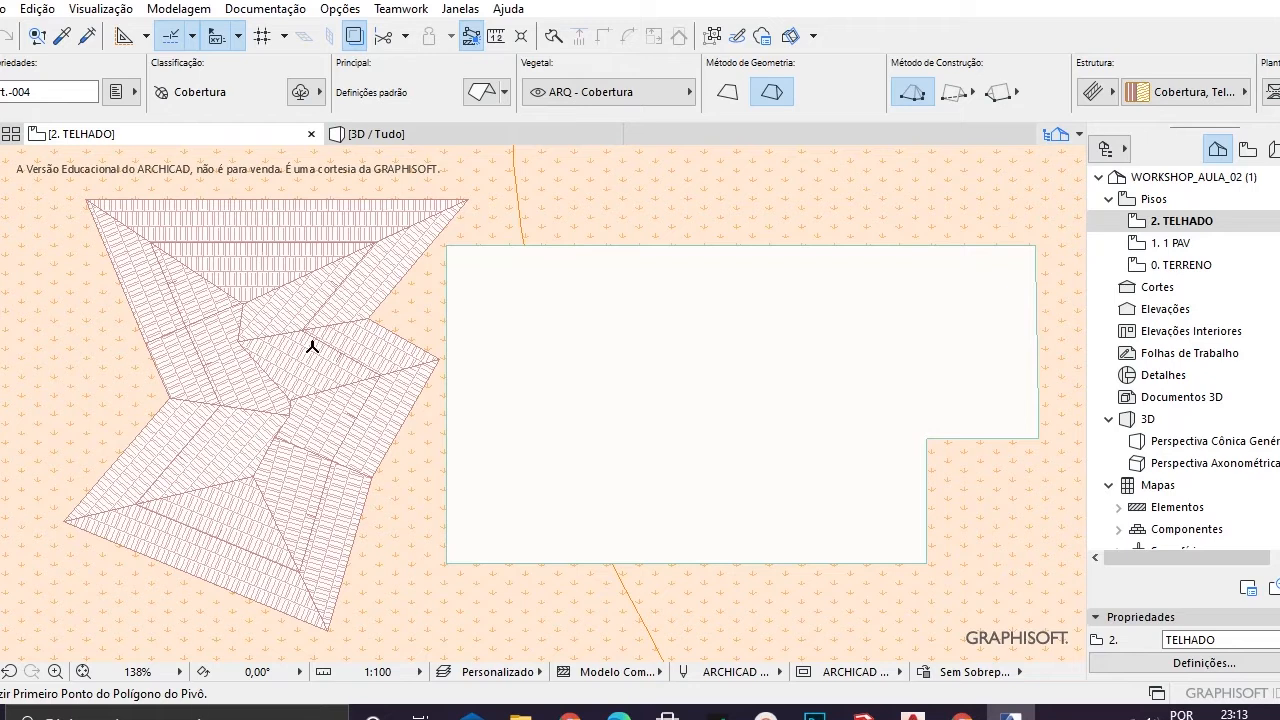
{"action": "left_click", "coordinate": [380, 138]}
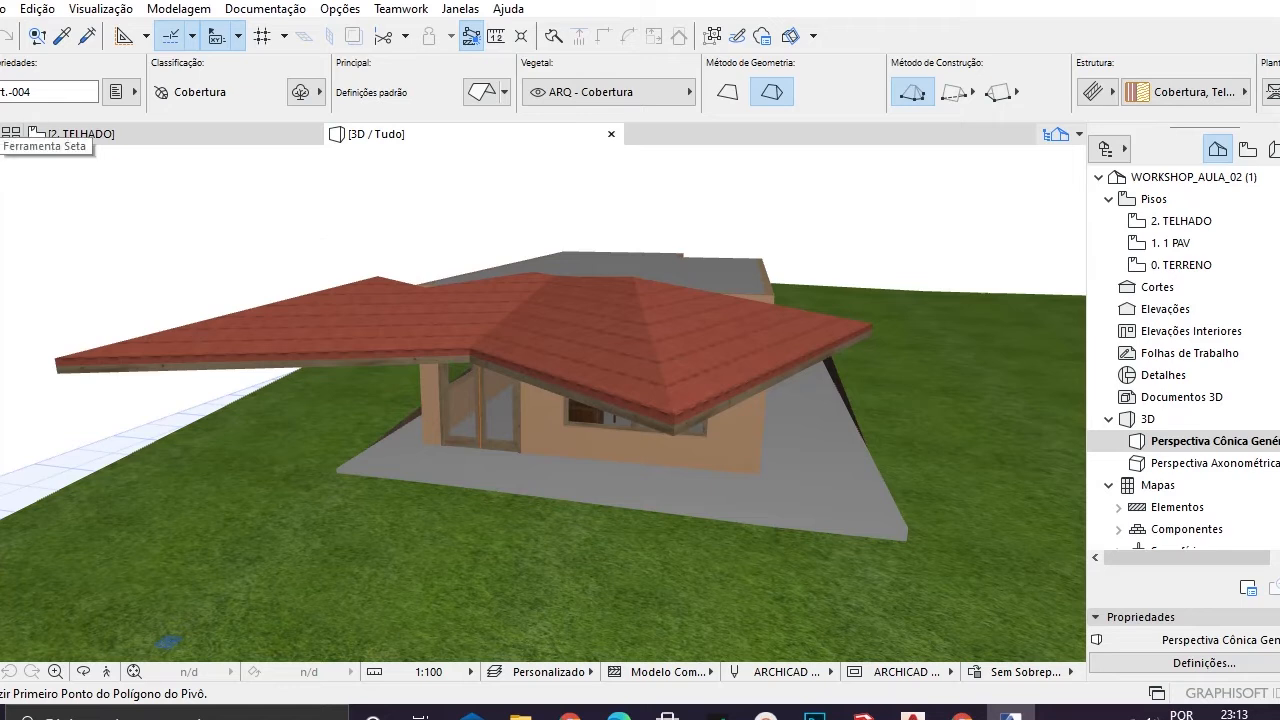
- Delete the irregular multi-plane test roof and return to the 2. TELHADO floor plan
{"action": "left_click", "coordinate": [12, 130]}
{"action": "left_click", "coordinate": [366, 335]}
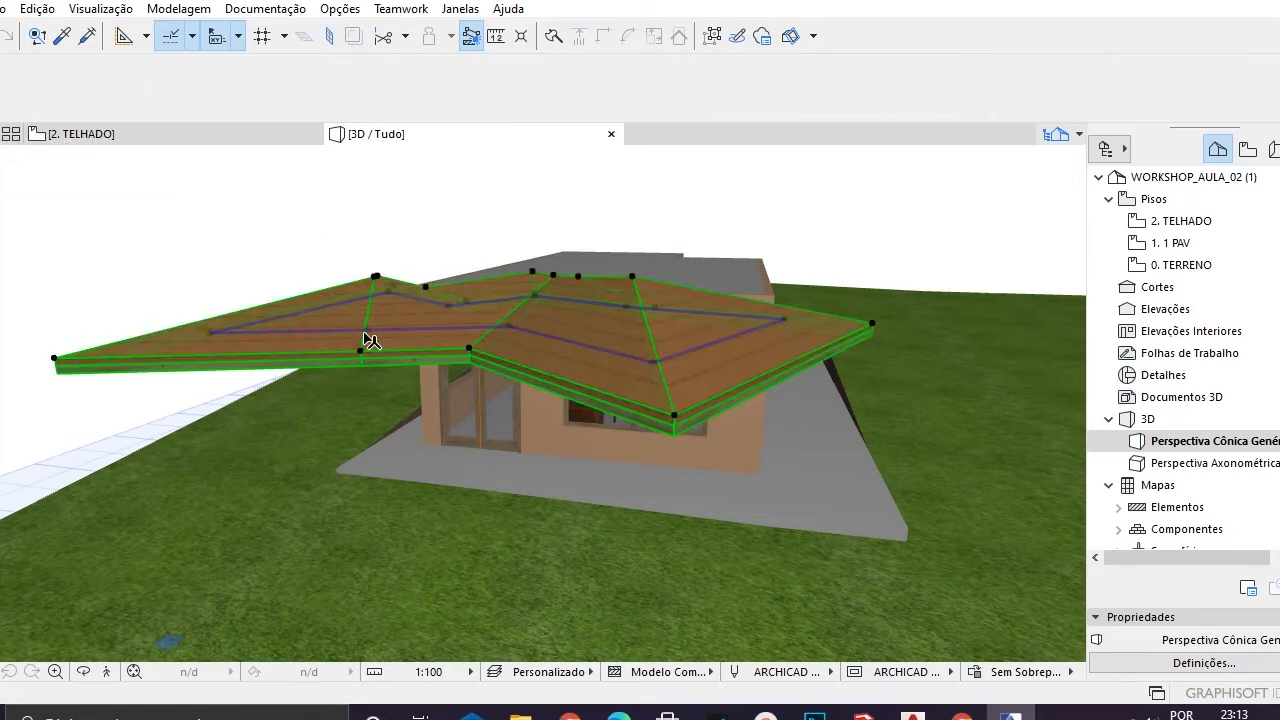
{"action": "key", "text": "Delete"}
{"action": "left_click", "coordinate": [186, 136]}
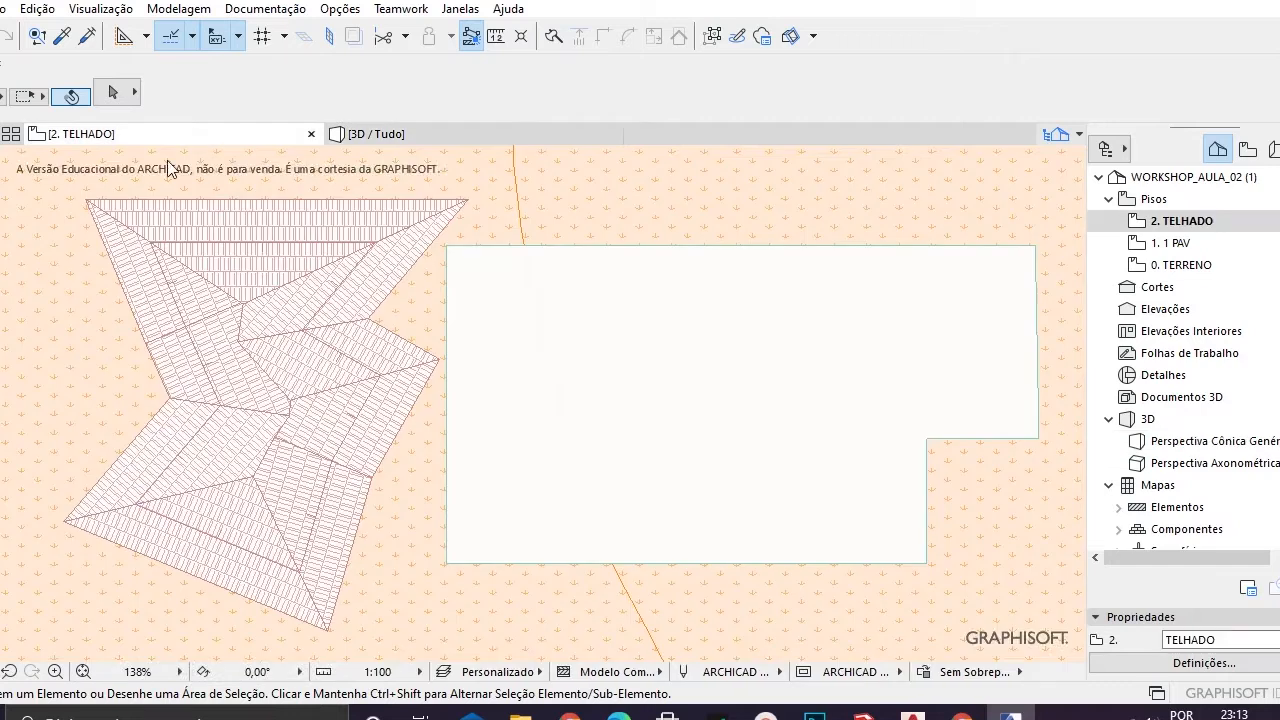
- Draw a rectangular multi-plane gable roof about 6 m by 5.7 m beside the house and show it in the 3D view
{"action": "left_click", "coordinate": [3, 490]}
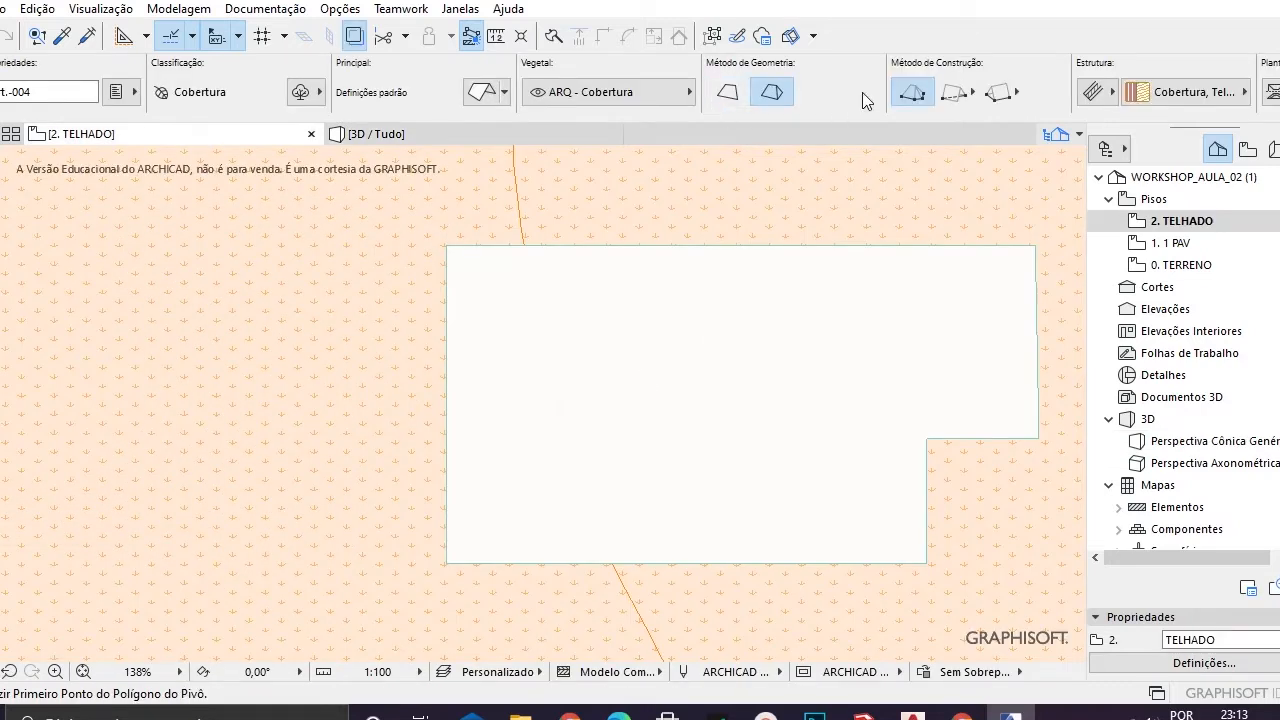
{"action": "left_click", "coordinate": [953, 95]}
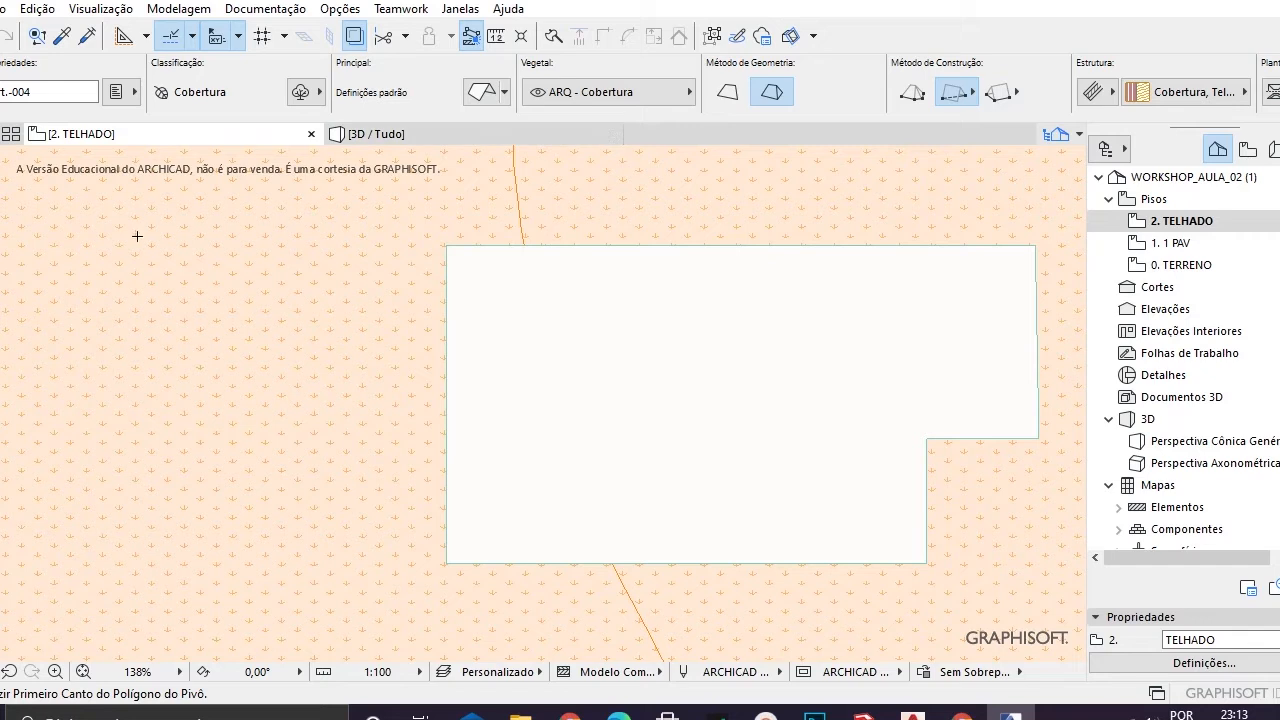
{"action": "left_click", "coordinate": [96, 246]}
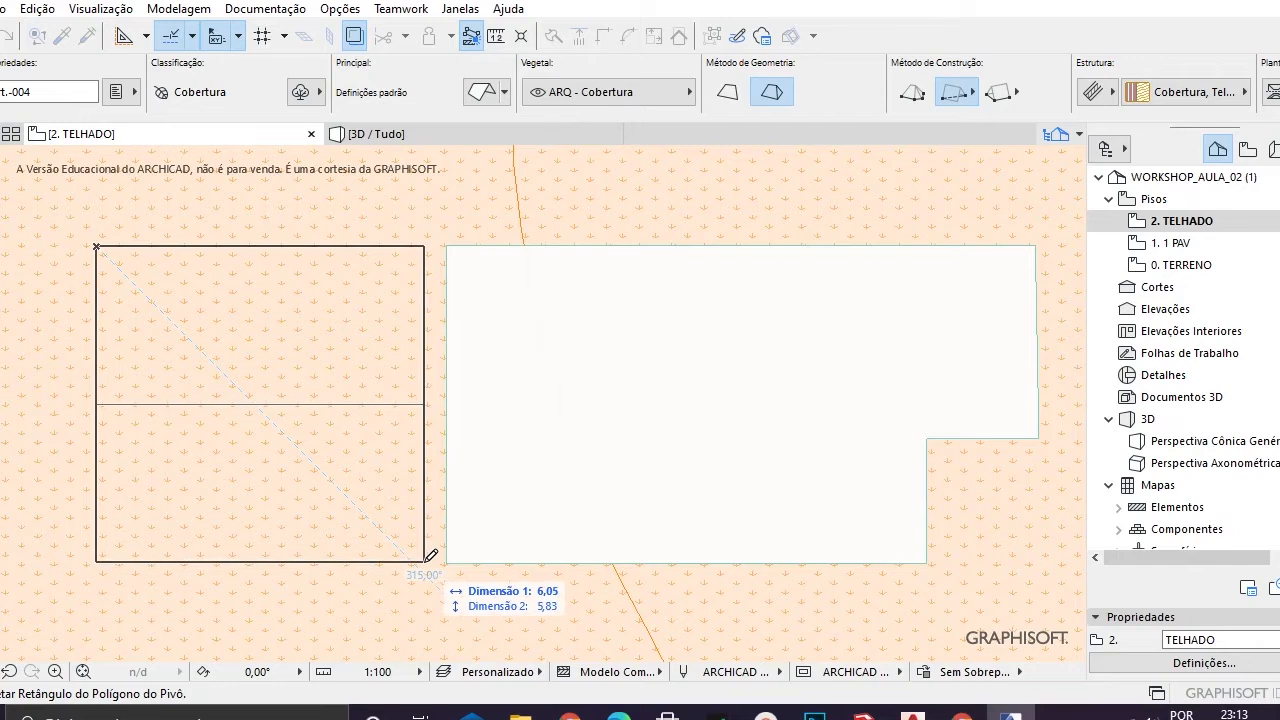
{"action": "left_click", "coordinate": [419, 551]}
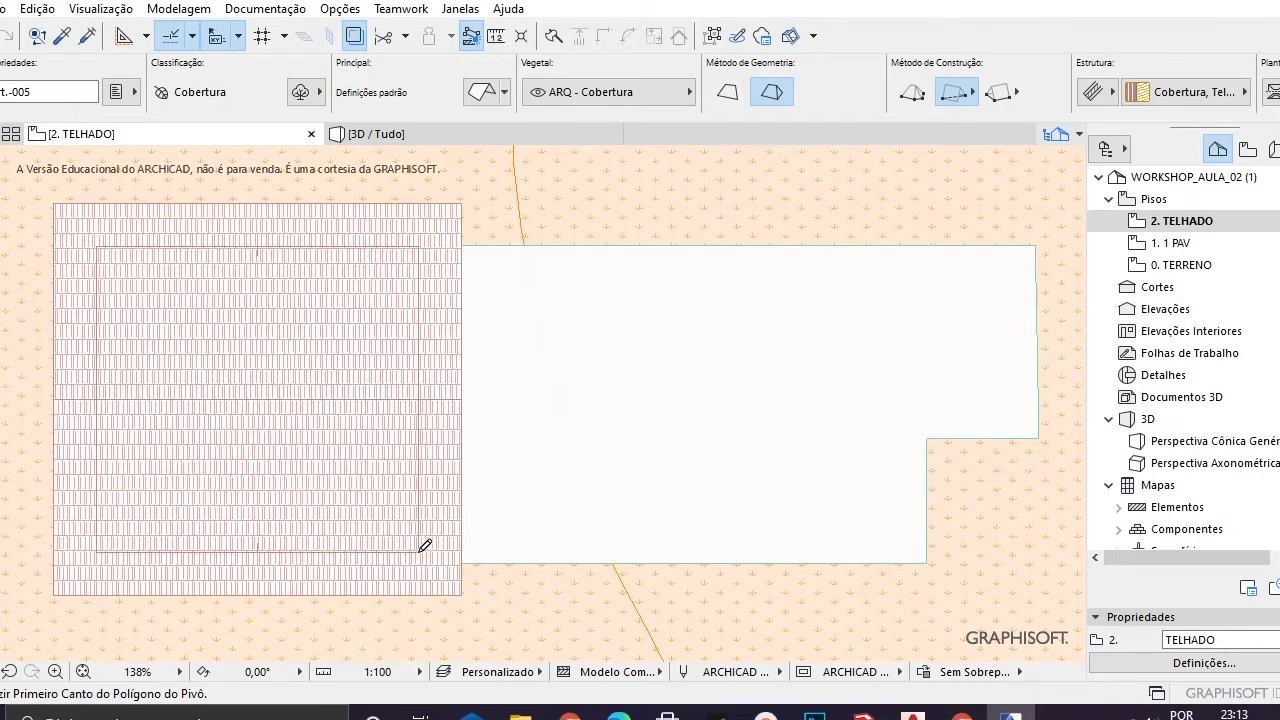
{"action": "left_click", "coordinate": [398, 134]}
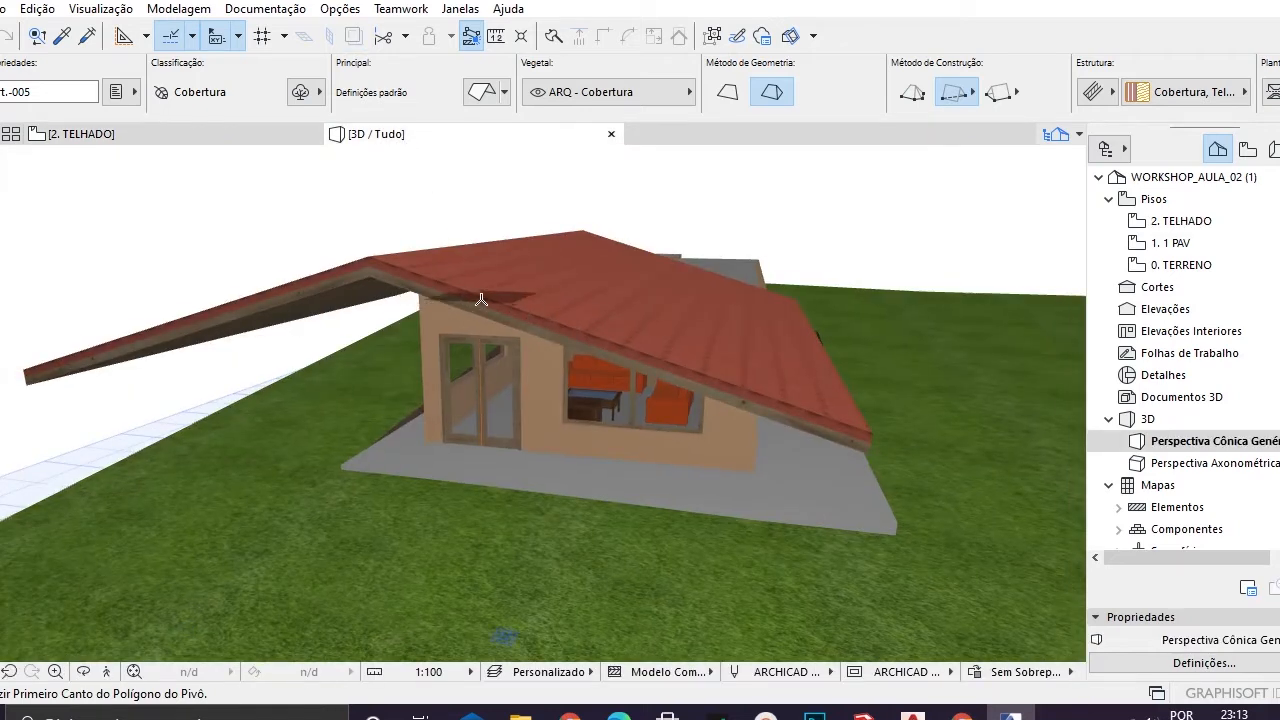
- Delete the rectangular gable test roof and return to the 2. TELHADO floor plan
{"action": "left_click", "coordinate": [3, 127]}
{"action": "left_click", "coordinate": [472, 274]}
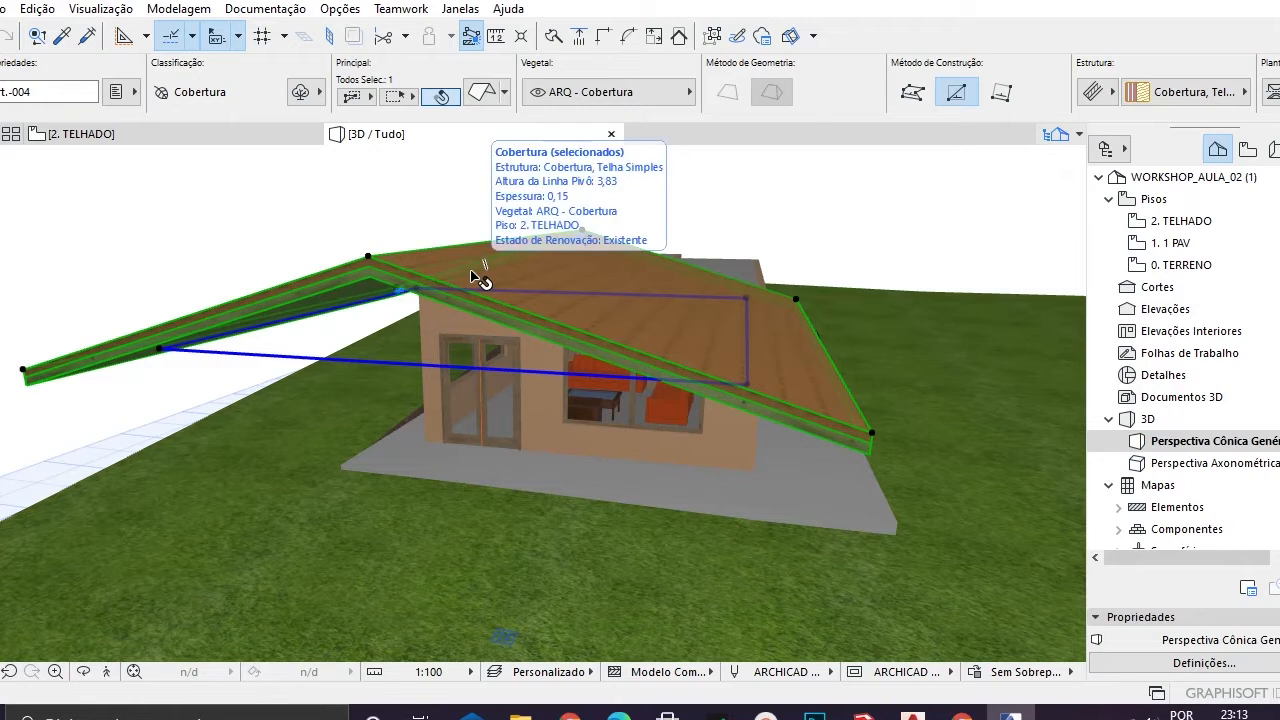
{"action": "key", "text": "Delete"}
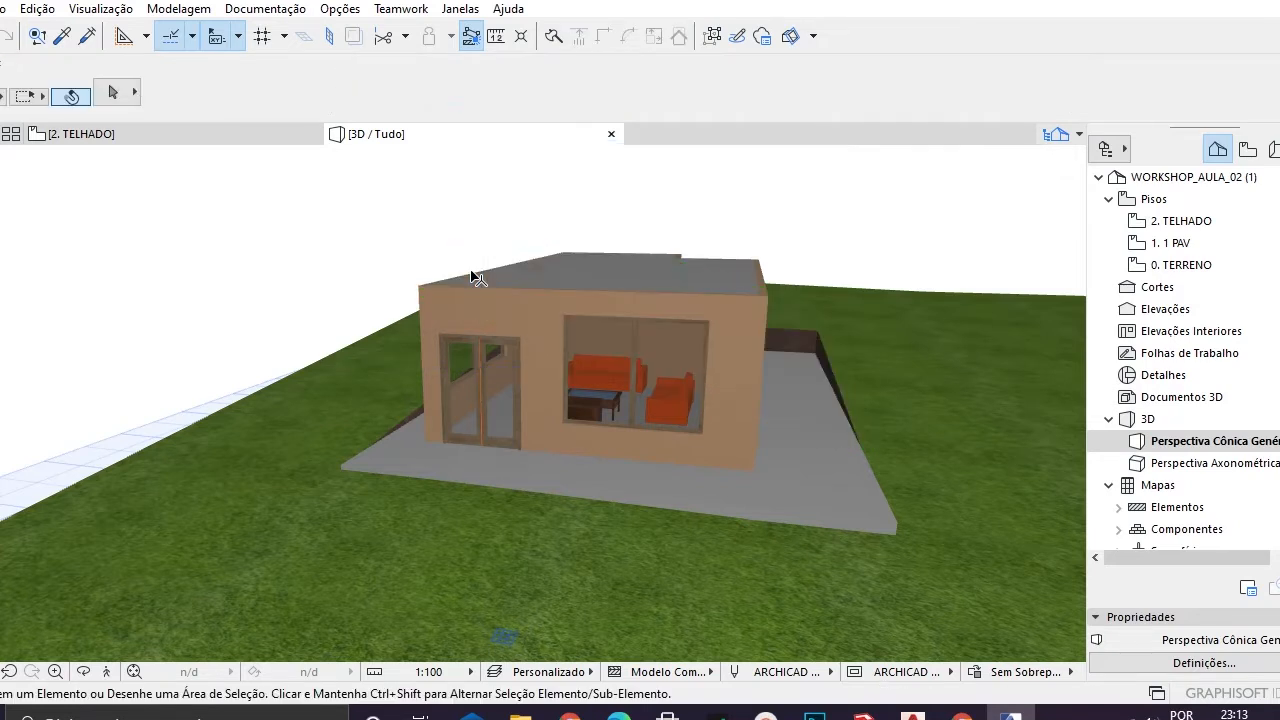
{"action": "left_click", "coordinate": [233, 133]}
- Draw a multi-plane roof over the house by tracing the six corners of its L-shaped outline as the pivot polygon
{"action": "middle_click_drag", "start_coordinate": [606, 315], "coordinate": [394, 333]}
{"action": "left_click", "coordinate": [5, 485]}
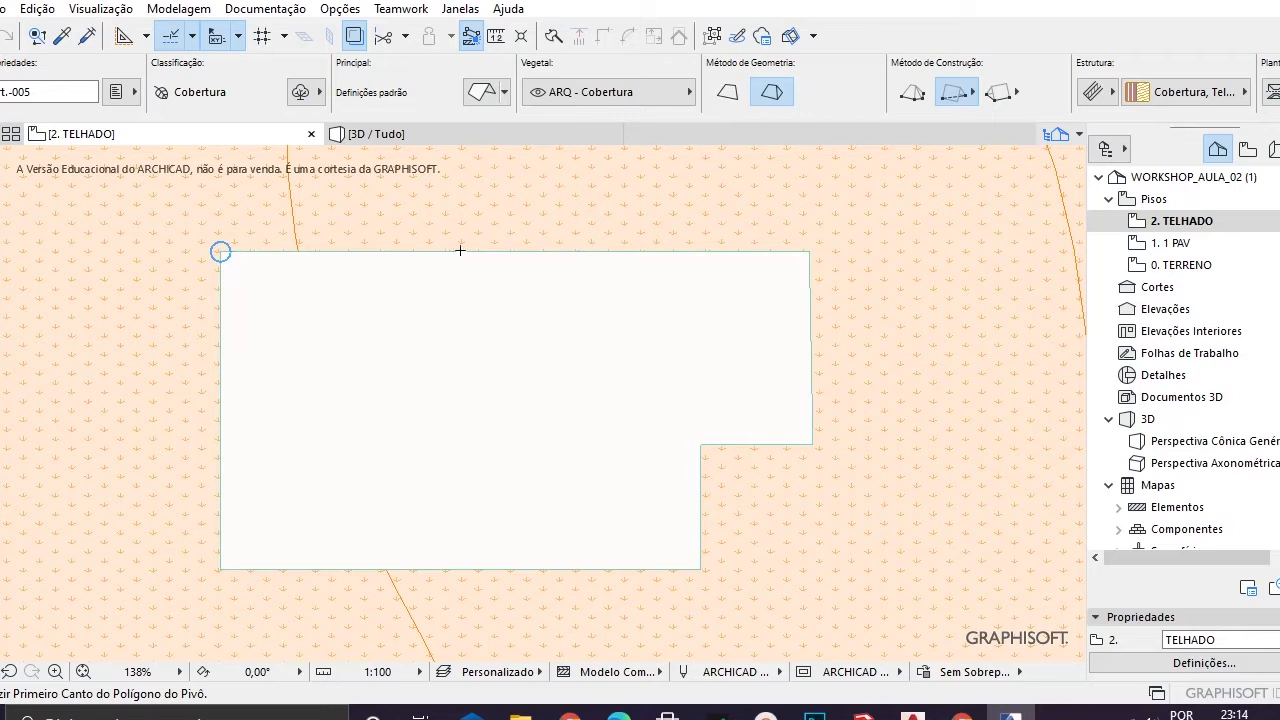
{"action": "left_click", "coordinate": [910, 93]}
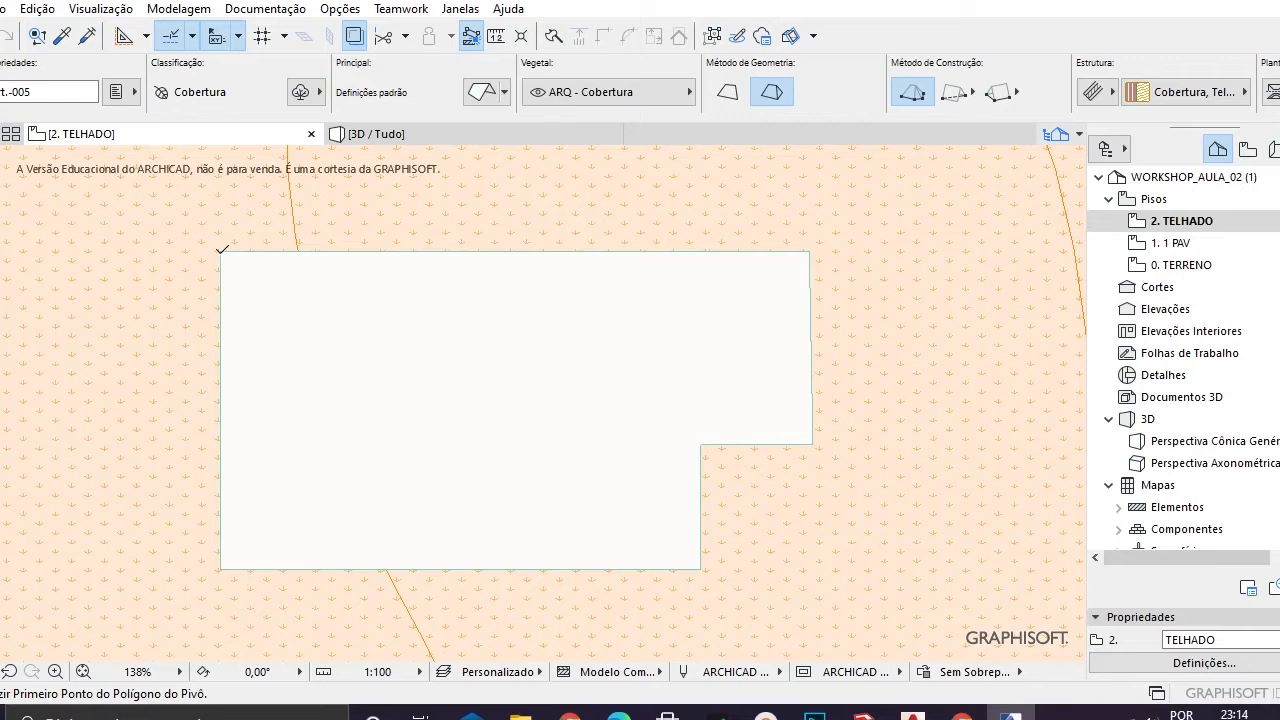
{"action": "left_click", "coordinate": [222, 250]}
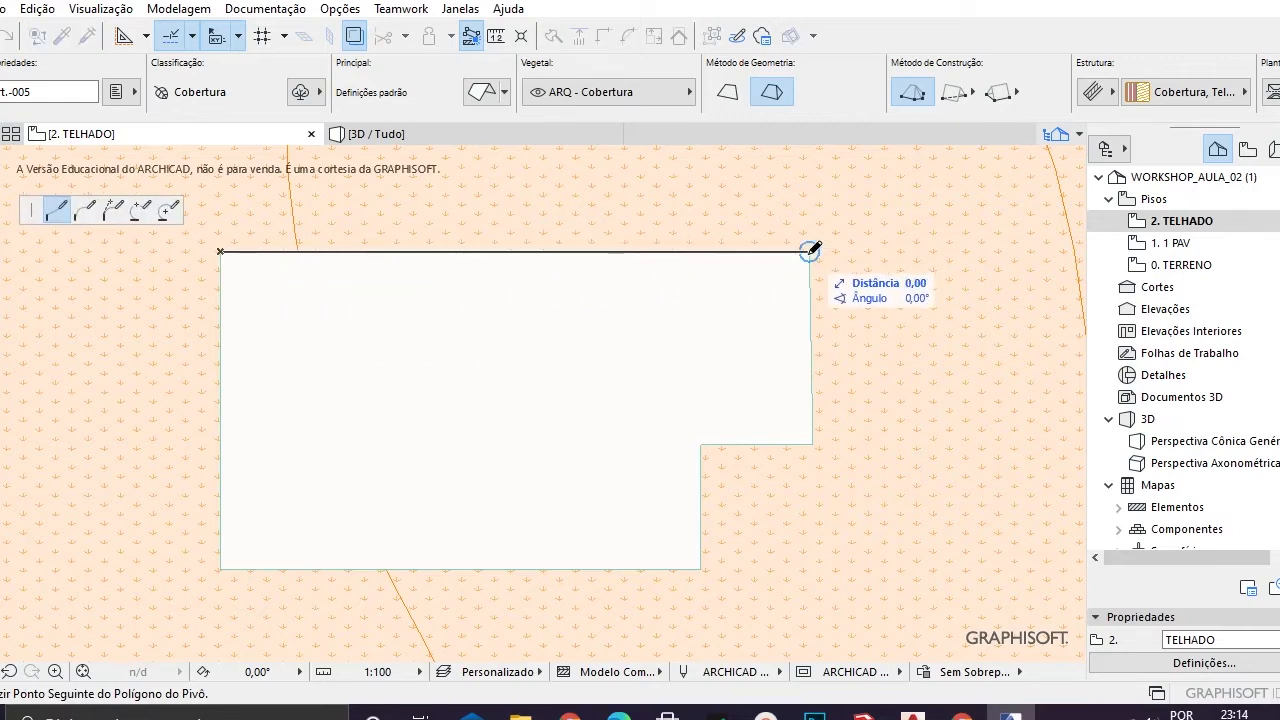
{"action": "left_click", "coordinate": [810, 251]}
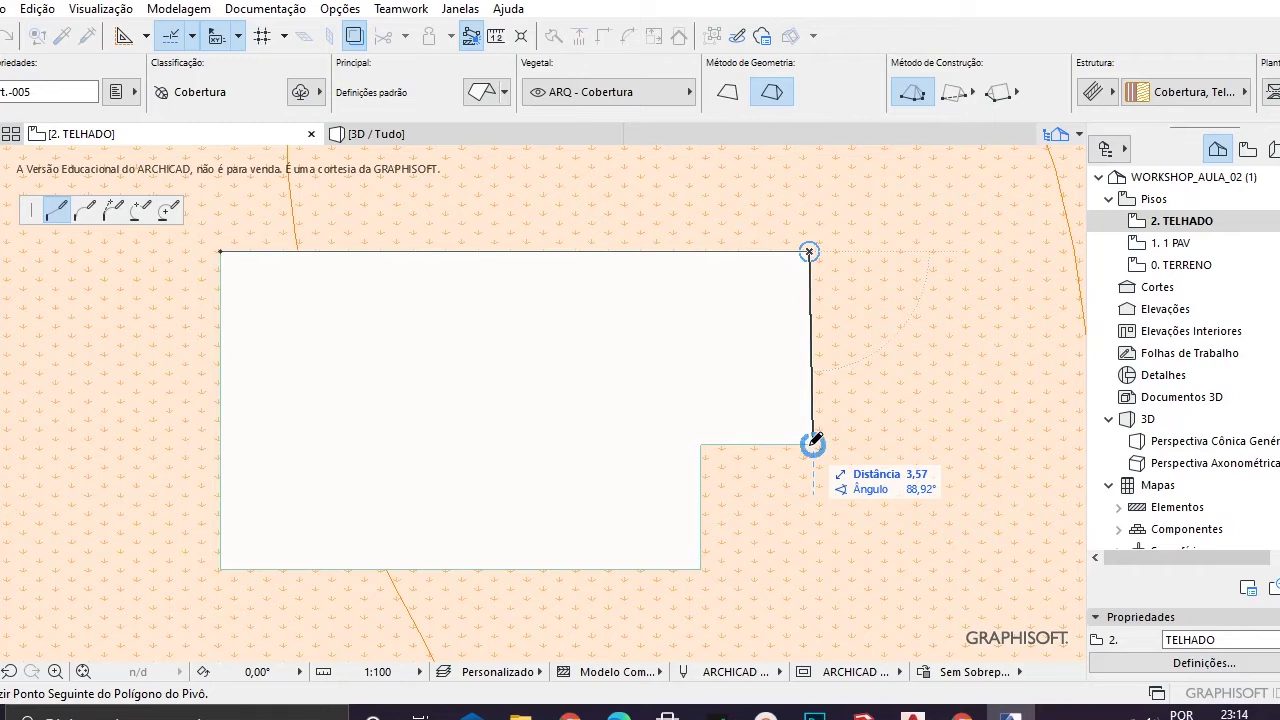
{"action": "left_click", "coordinate": [812, 443]}
{"action": "left_click", "coordinate": [700, 444]}
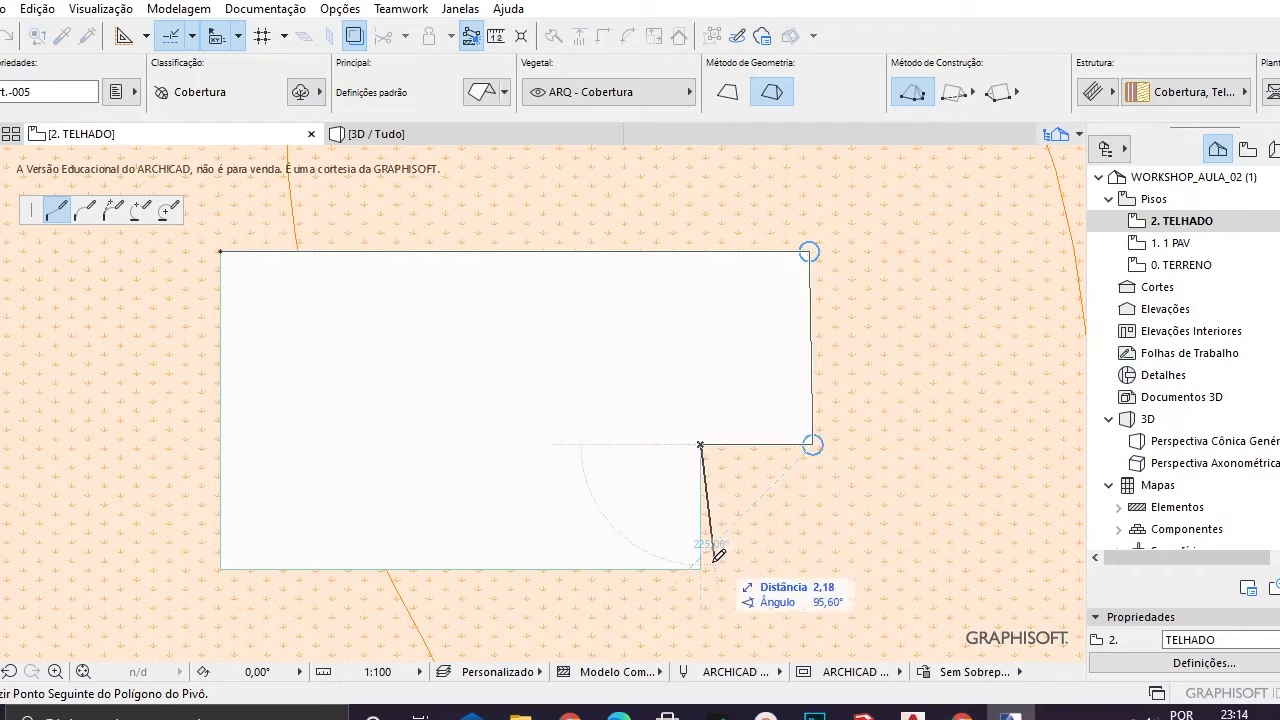
{"action": "left_click", "coordinate": [700, 570]}
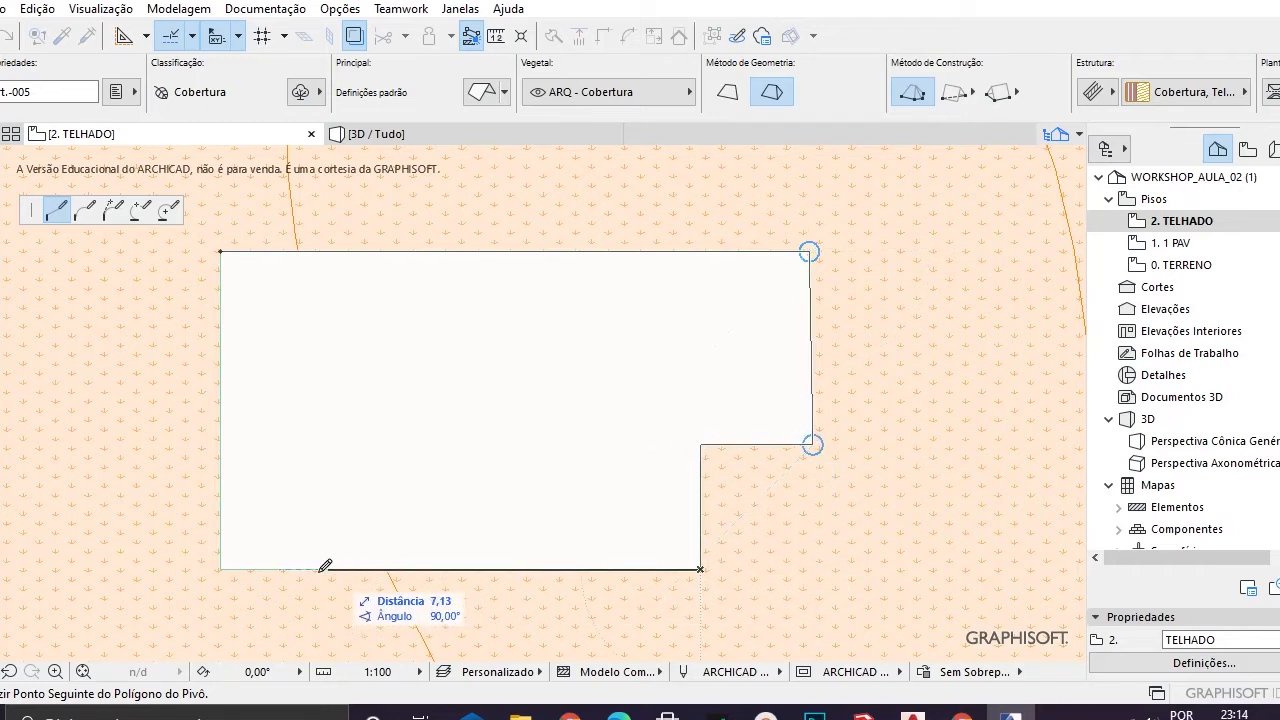
{"action": "left_click", "coordinate": [220, 570]}
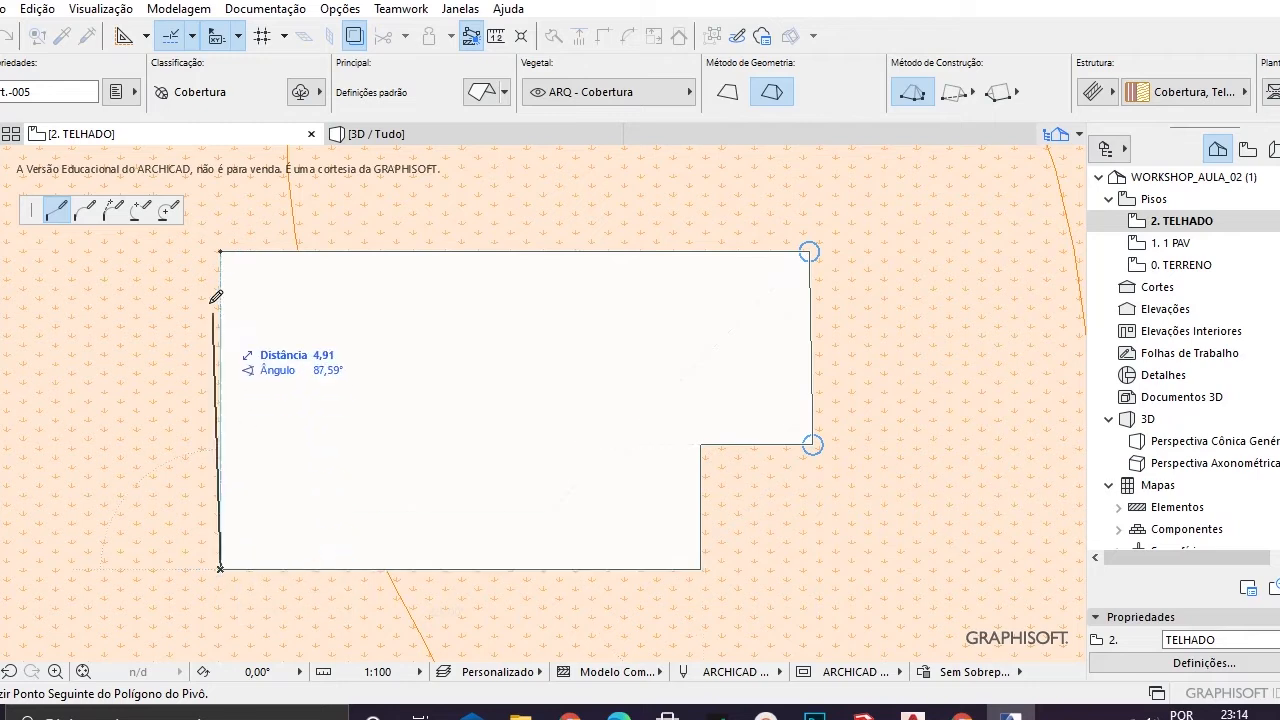
{"action": "left_click", "coordinate": [221, 250]}
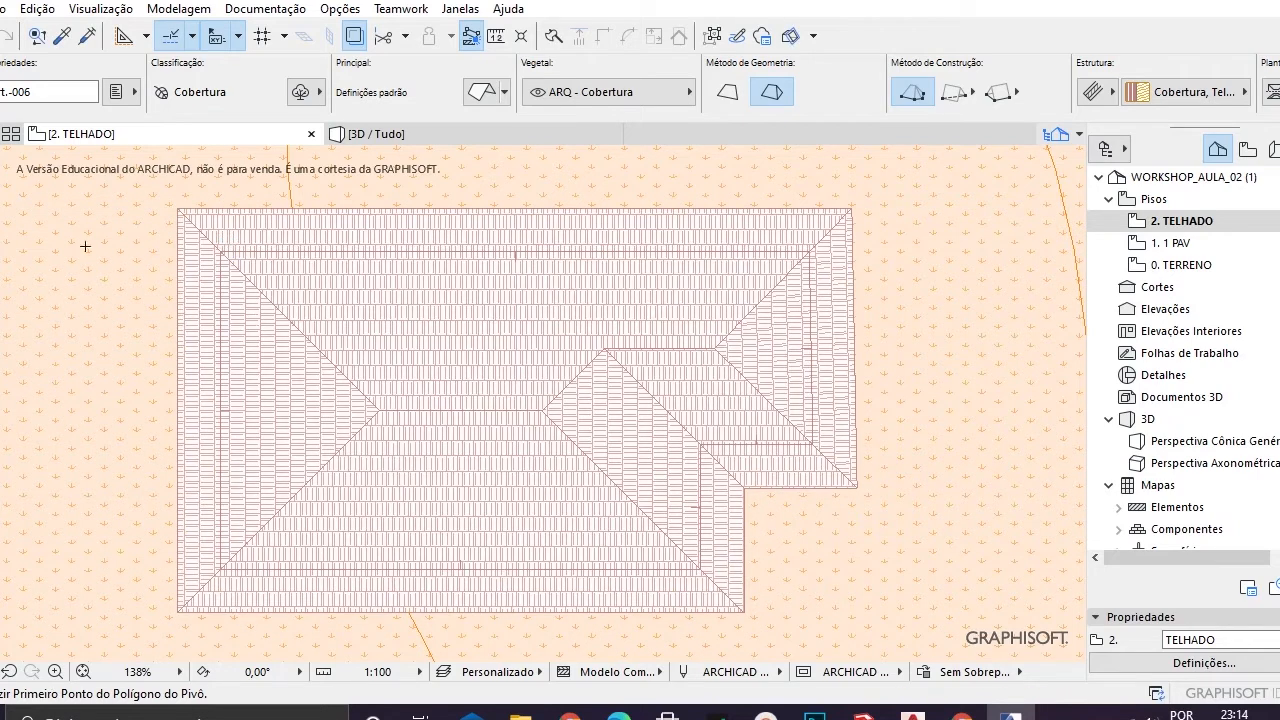
- Examine the new house roof, its eaves and how it meets the walls from several angles in the 3D view
{"action": "left_click", "coordinate": [2, 130]}
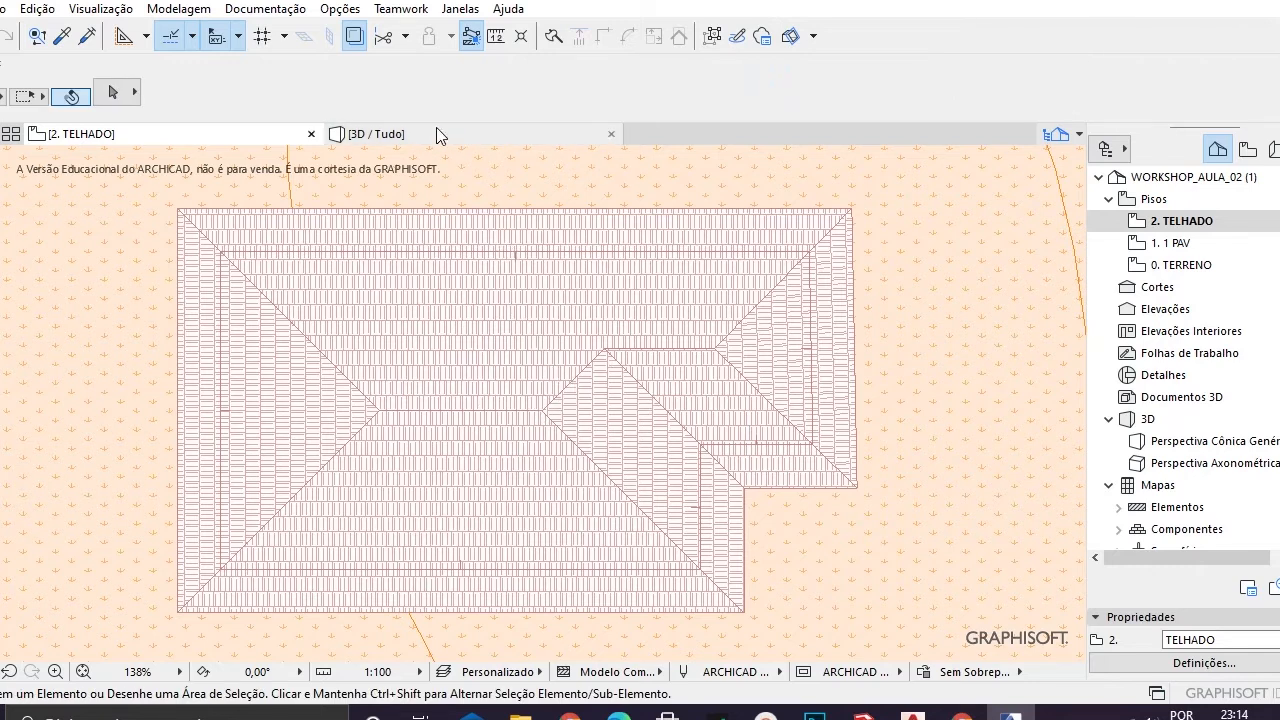
{"action": "left_click", "coordinate": [536, 449]}
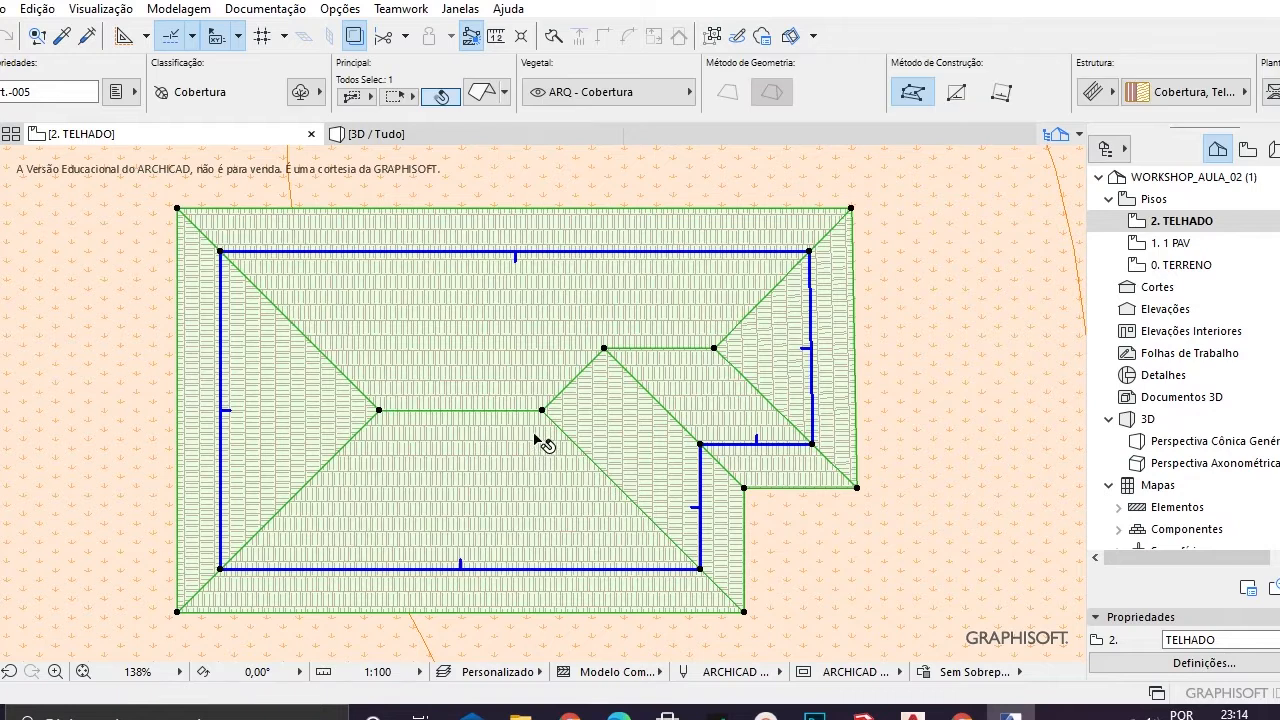
{"action": "left_click", "coordinate": [427, 136]}
{"action": "middle_click_drag", "start_coordinate": [588, 318], "coordinate": [720, 244], "text": "shift"}
{"action": "scroll", "coordinate": [680, 296], "scroll_direction": "up", "scroll_amount": 3}
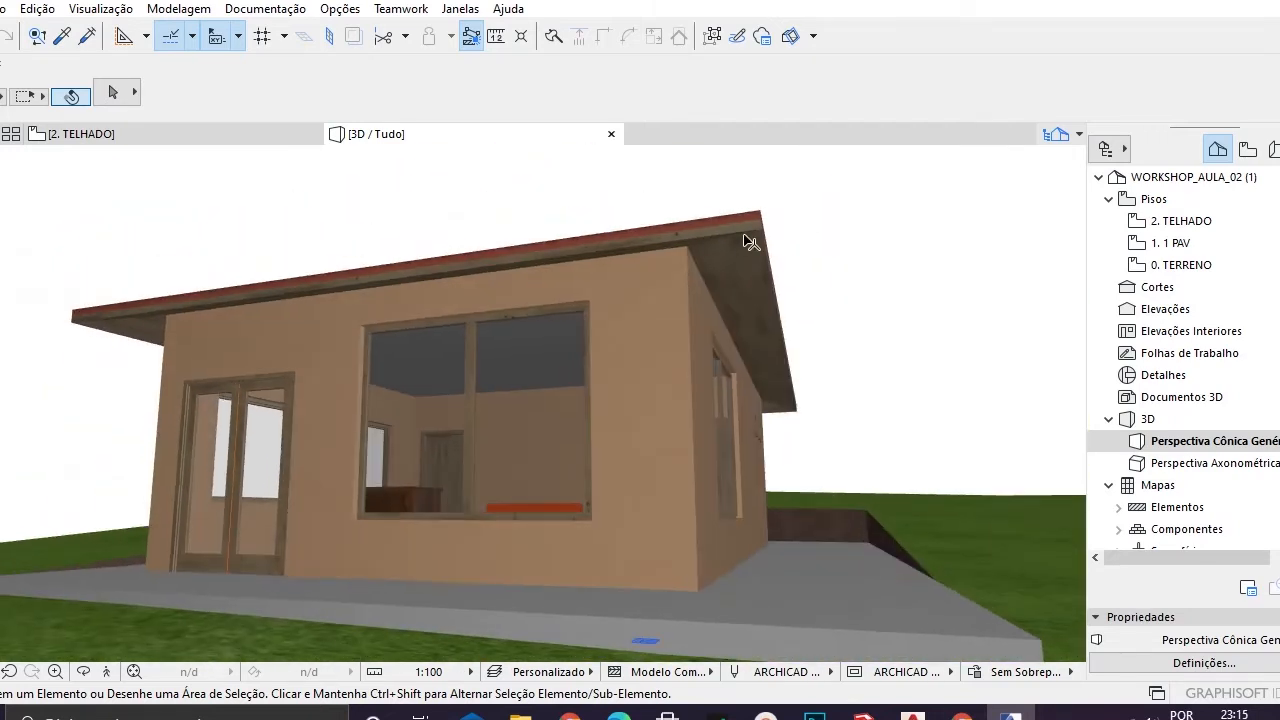
{"action": "middle_click_drag", "start_coordinate": [610, 267], "coordinate": [588, 260], "text": "shift"}
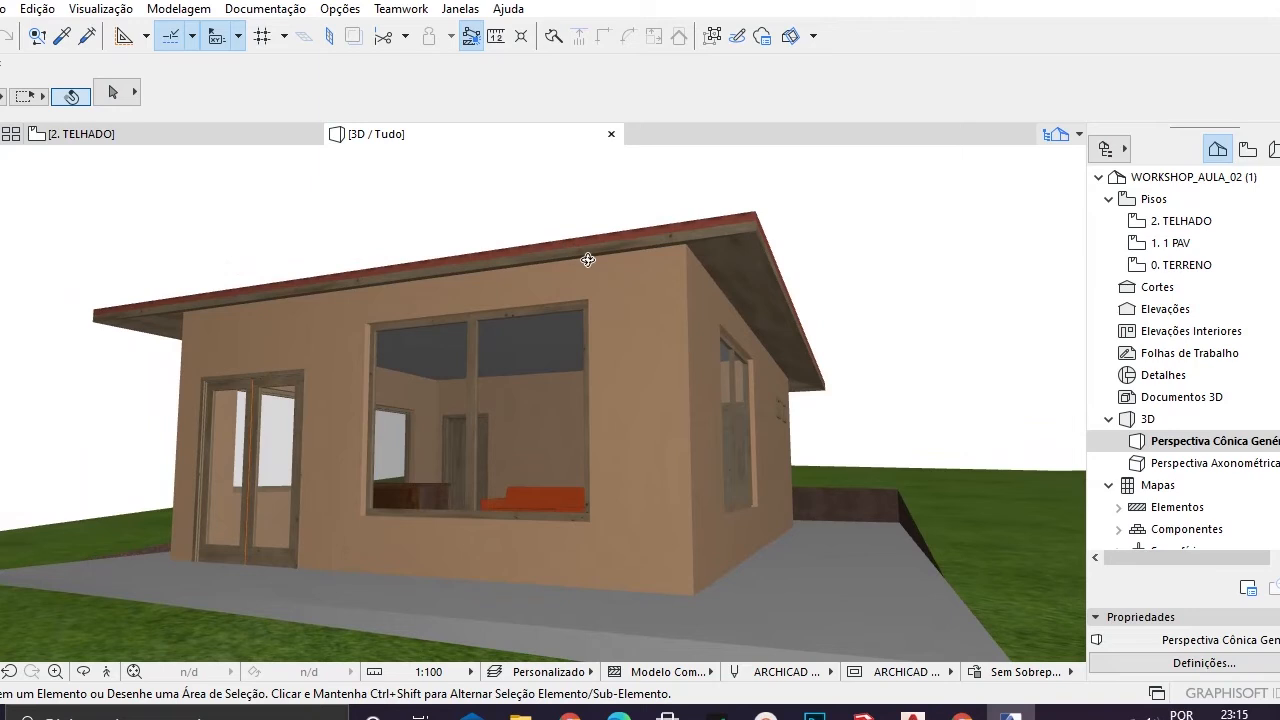
{"action": "middle_click_drag", "start_coordinate": [663, 240], "coordinate": [616, 177]}
{"action": "middle_click_drag", "start_coordinate": [576, 248], "coordinate": [728, 292], "text": "shift"}
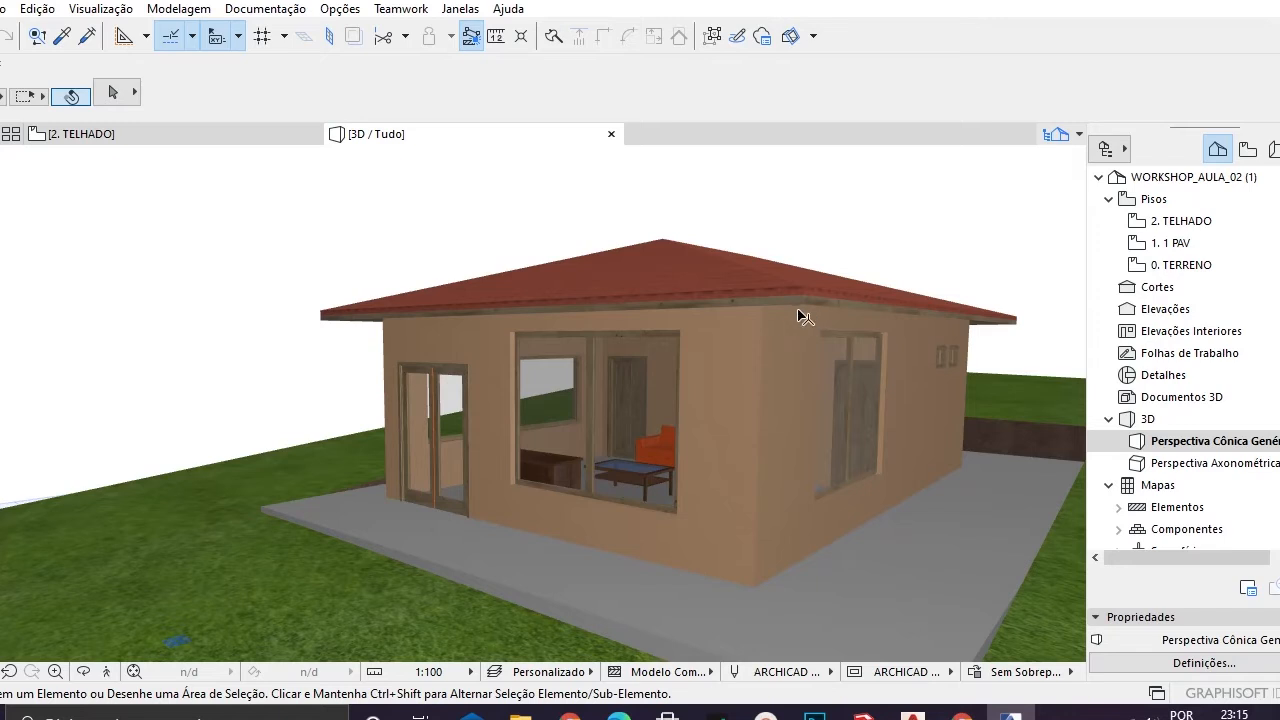
{"action": "mouse_move", "coordinate": [790, 340]}
{"action": "middle_mouse_down", "text": "shift"}
{"action": "mouse_move", "coordinate": [777, 272]}
{"action": "mouse_move", "coordinate": [778, 325]}
{"action": "middle_mouse_up", "text": "shift"}
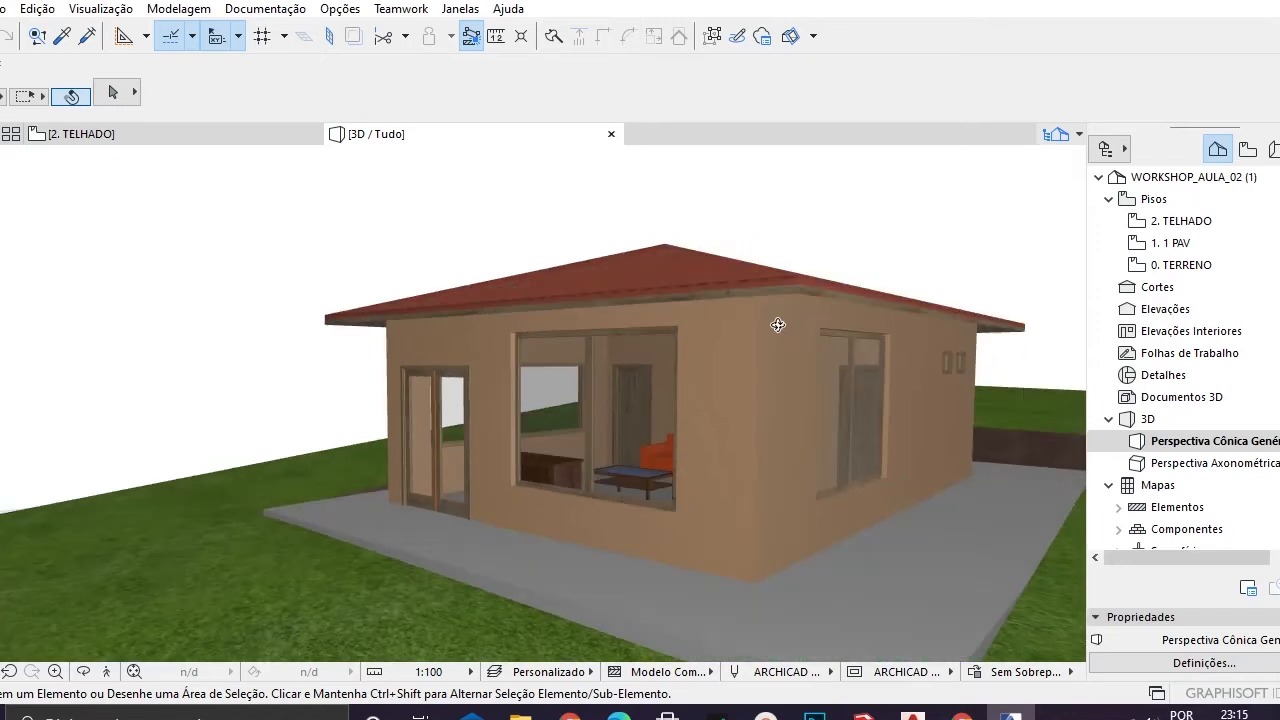
{"action": "middle_click_drag", "start_coordinate": [700, 280], "coordinate": [708, 328], "text": "shift"}
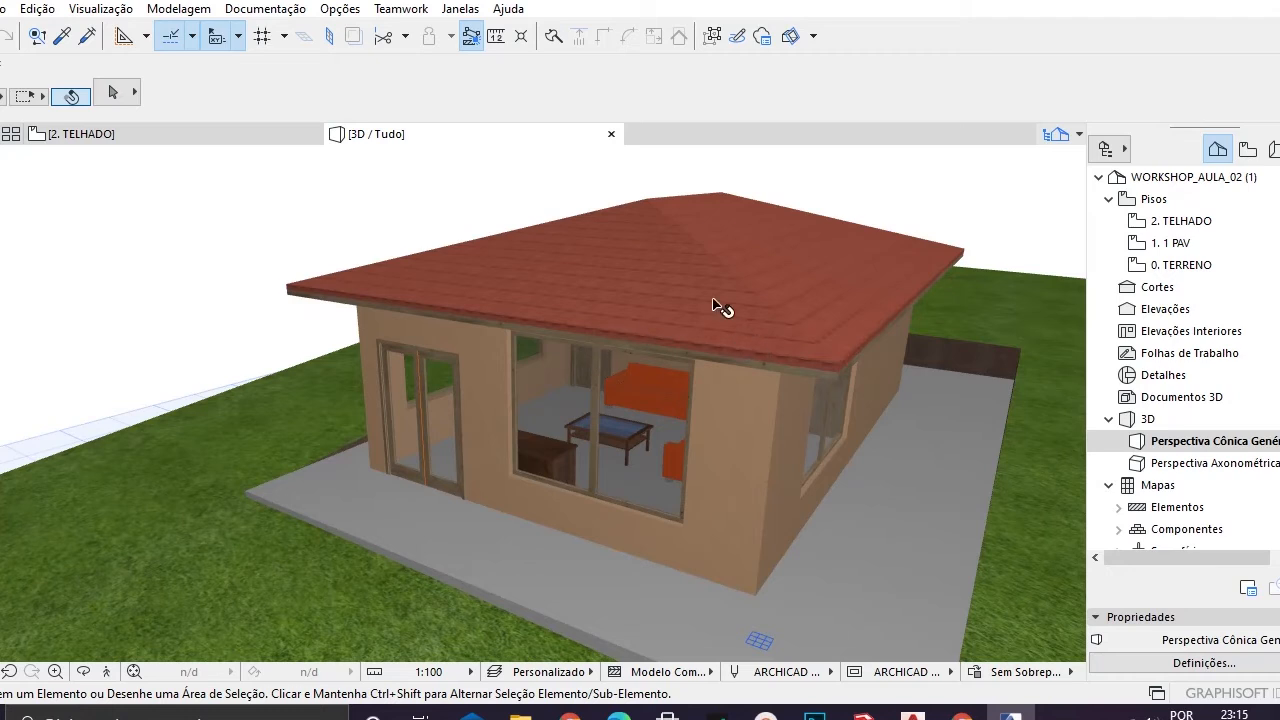
- Set the house roof's eaves overhang offset to 0 and check the roof against the walls in the 3D view
{"action": "left_click", "coordinate": [229, 133]}
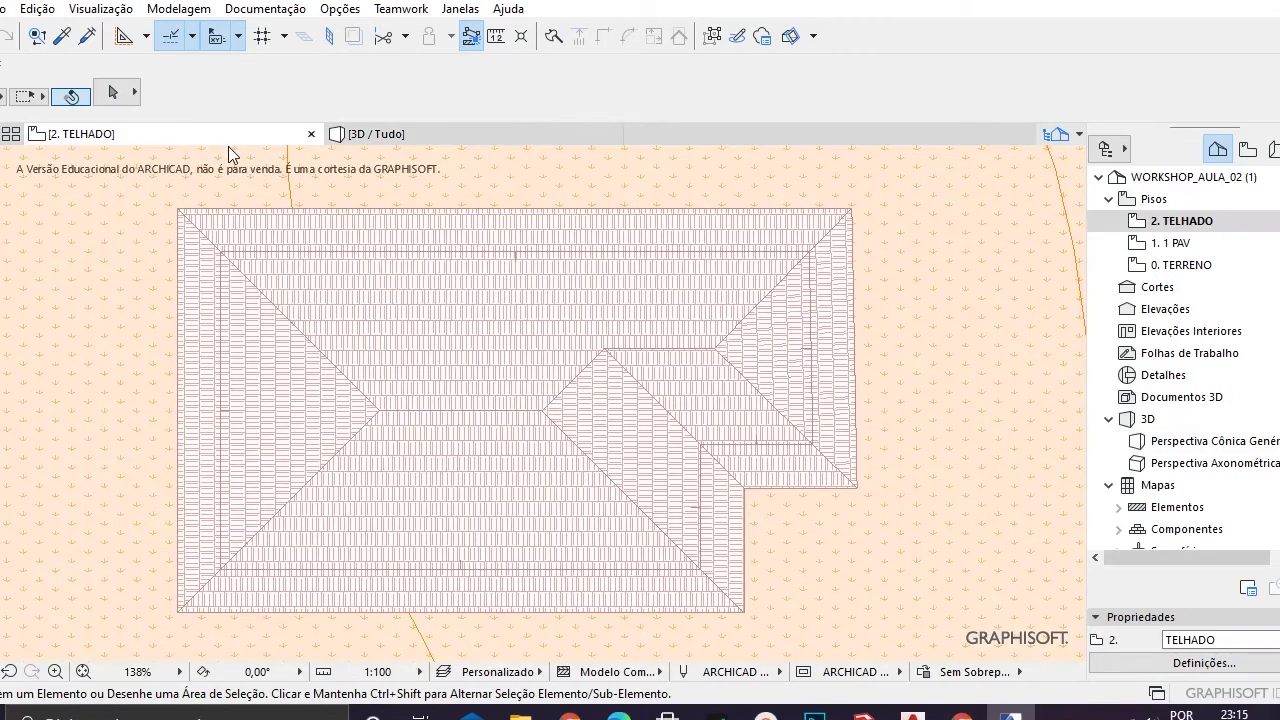
{"action": "left_click", "coordinate": [508, 290]}
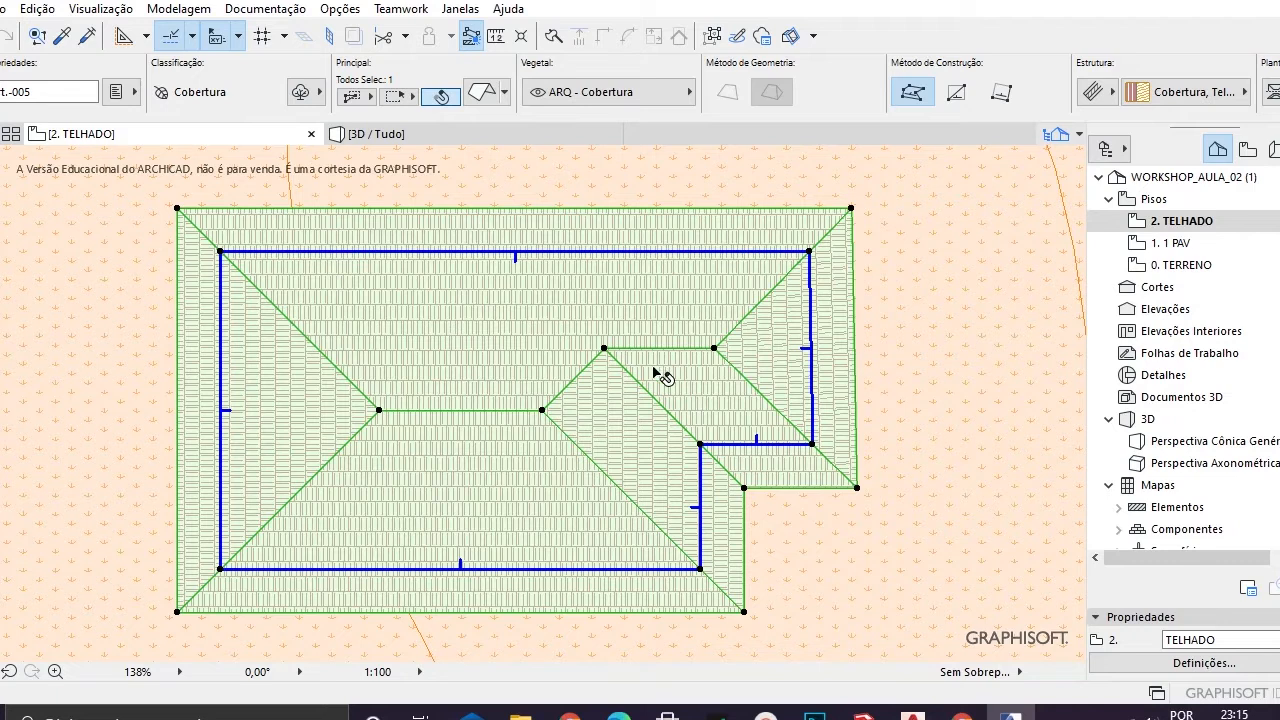
{"action": "scroll", "coordinate": [905, 105], "scroll_direction": "down", "scroll_amount": 10}
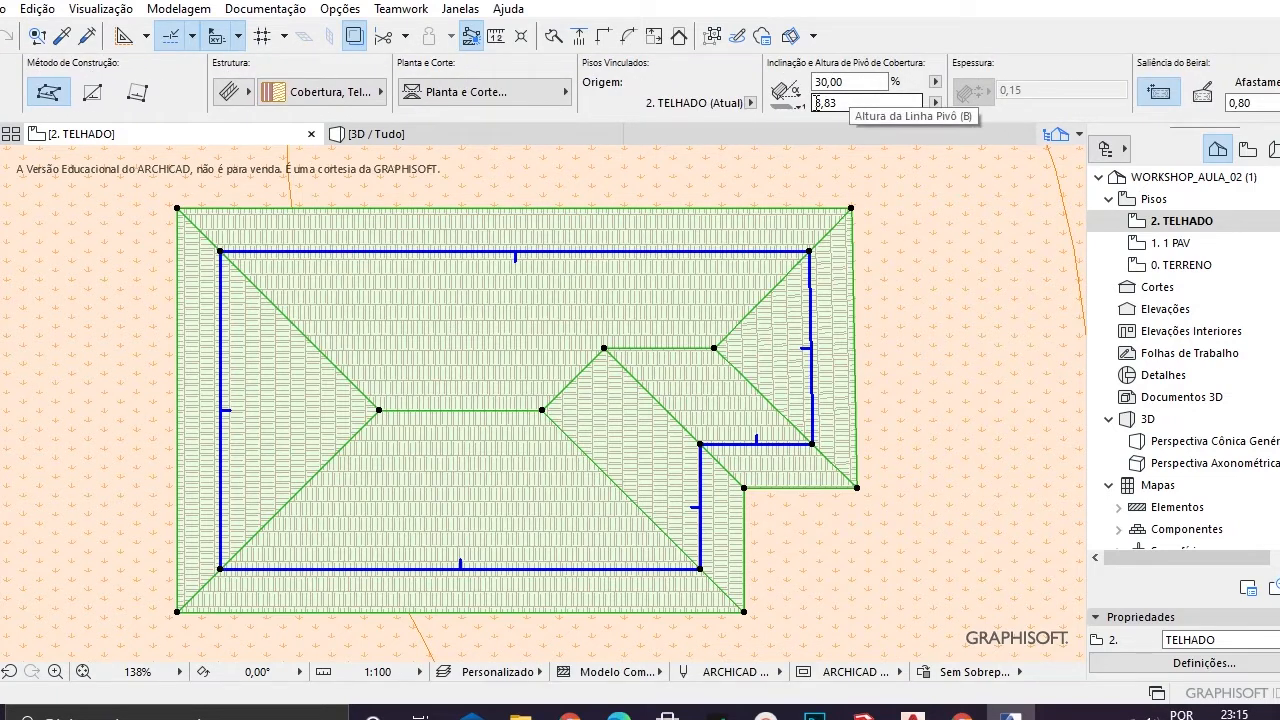
{"action": "scroll", "coordinate": [966, 92], "scroll_direction": "down", "scroll_amount": 6}
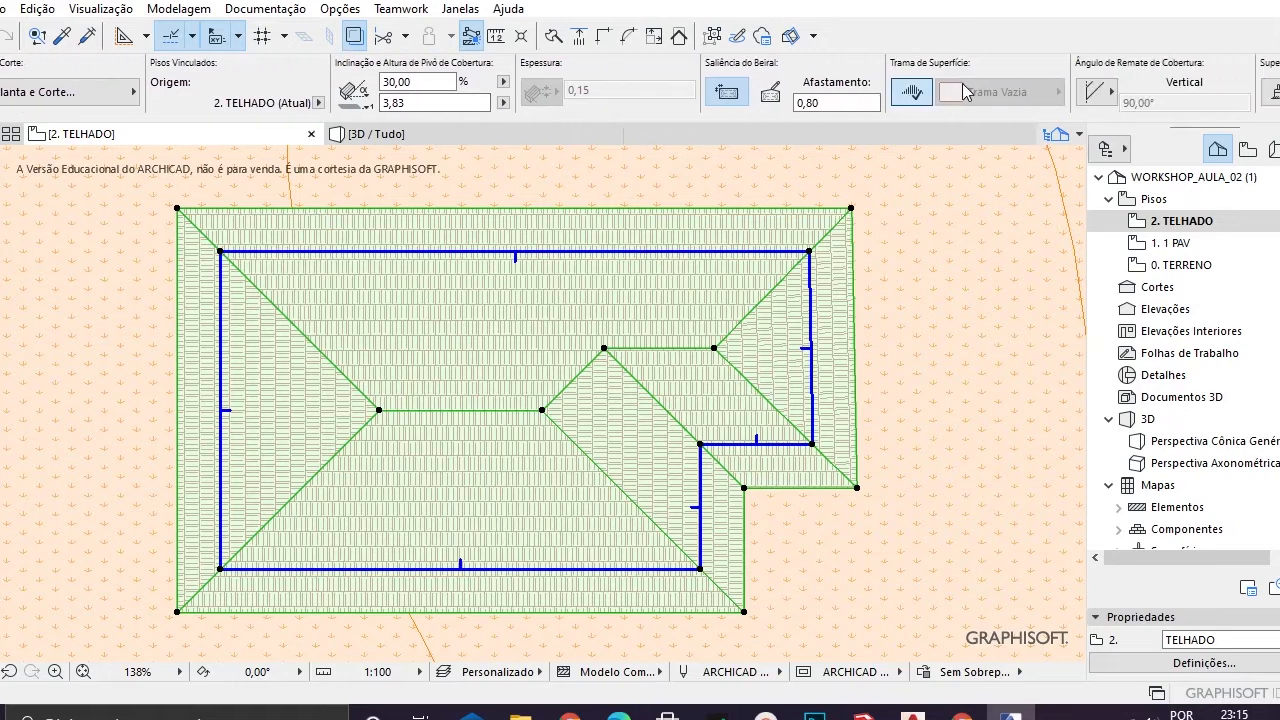
{"action": "left_click_drag", "start_coordinate": [820, 101], "coordinate": [805, 106]}
{"action": "key", "text": "Return"}
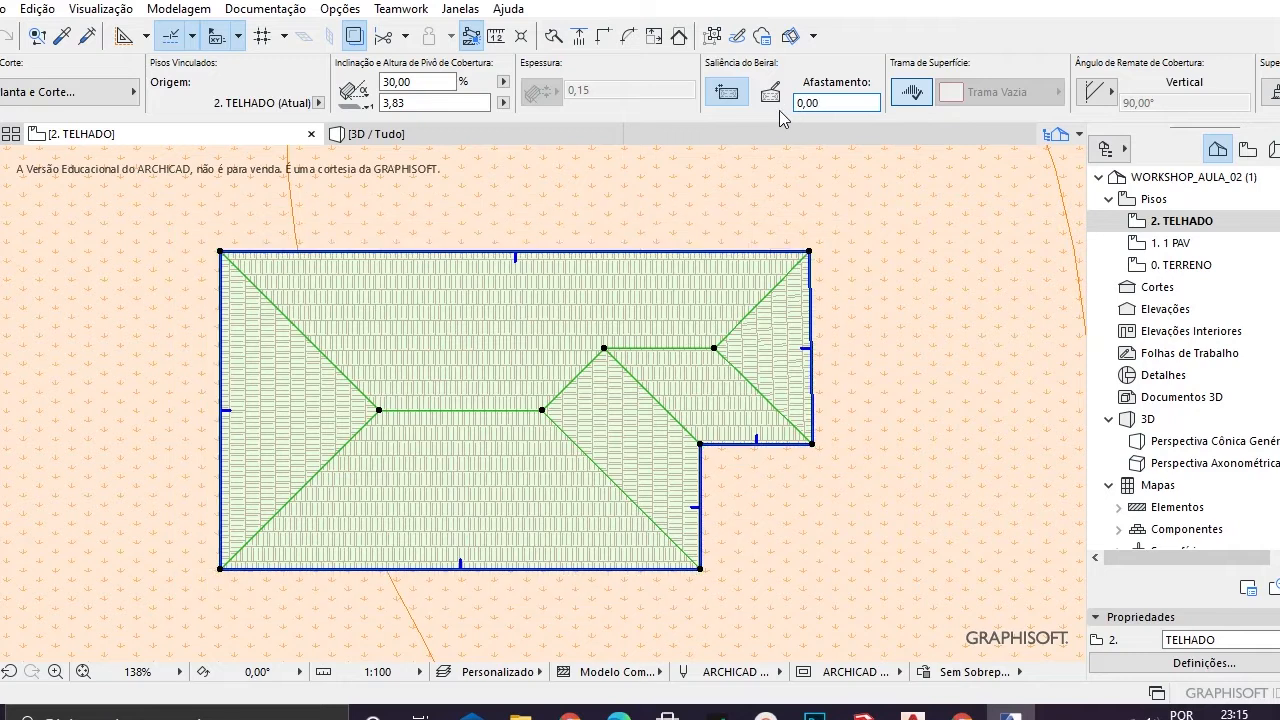
{"action": "mouse_move", "coordinate": [363, 147]}
{"action": "left_click", "coordinate": [364, 138]}
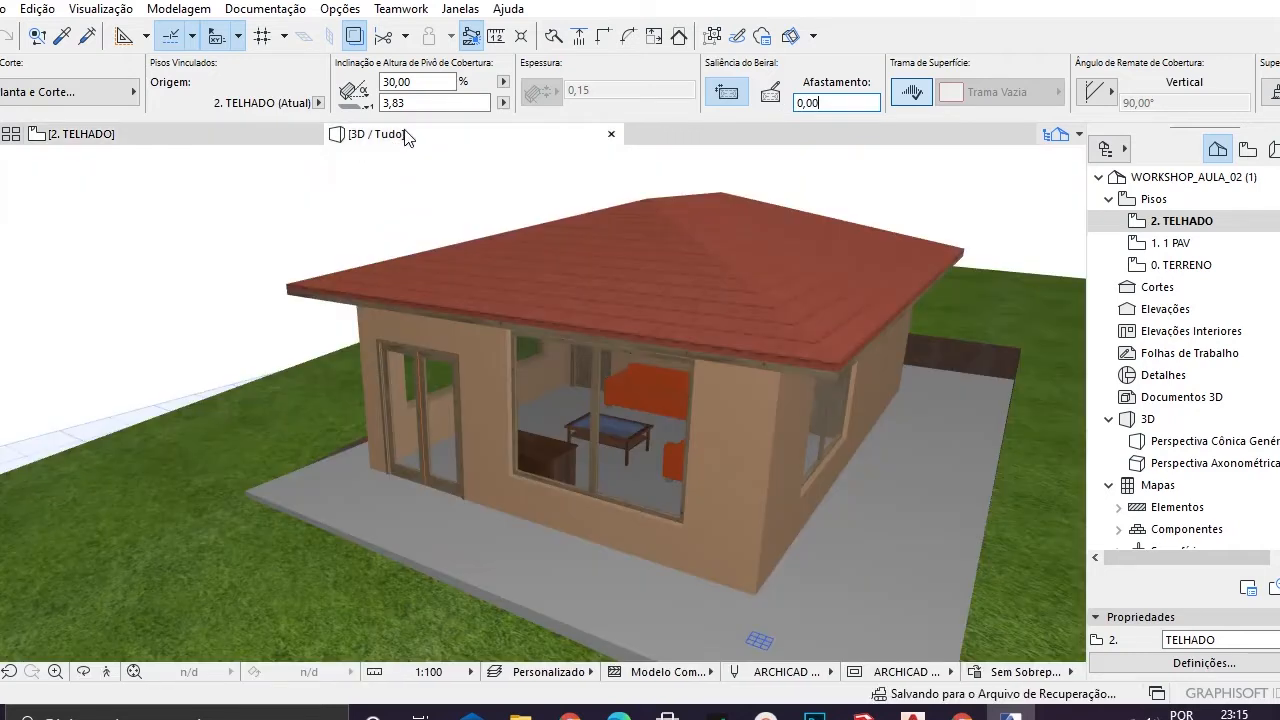
{"action": "mouse_move", "coordinate": [720, 304]}
{"action": "middle_mouse_down", "text": "shift"}
{"action": "mouse_move", "coordinate": [720, 291]}
{"action": "mouse_move", "coordinate": [854, 283]}
{"action": "mouse_move", "coordinate": [746, 289]}
{"action": "mouse_move", "coordinate": [702, 253]}
{"action": "mouse_move", "coordinate": [720, 346]}
{"action": "mouse_move", "coordinate": [691, 320]}
{"action": "mouse_move", "coordinate": [720, 328]}
{"action": "middle_mouse_up", "text": "shift"}
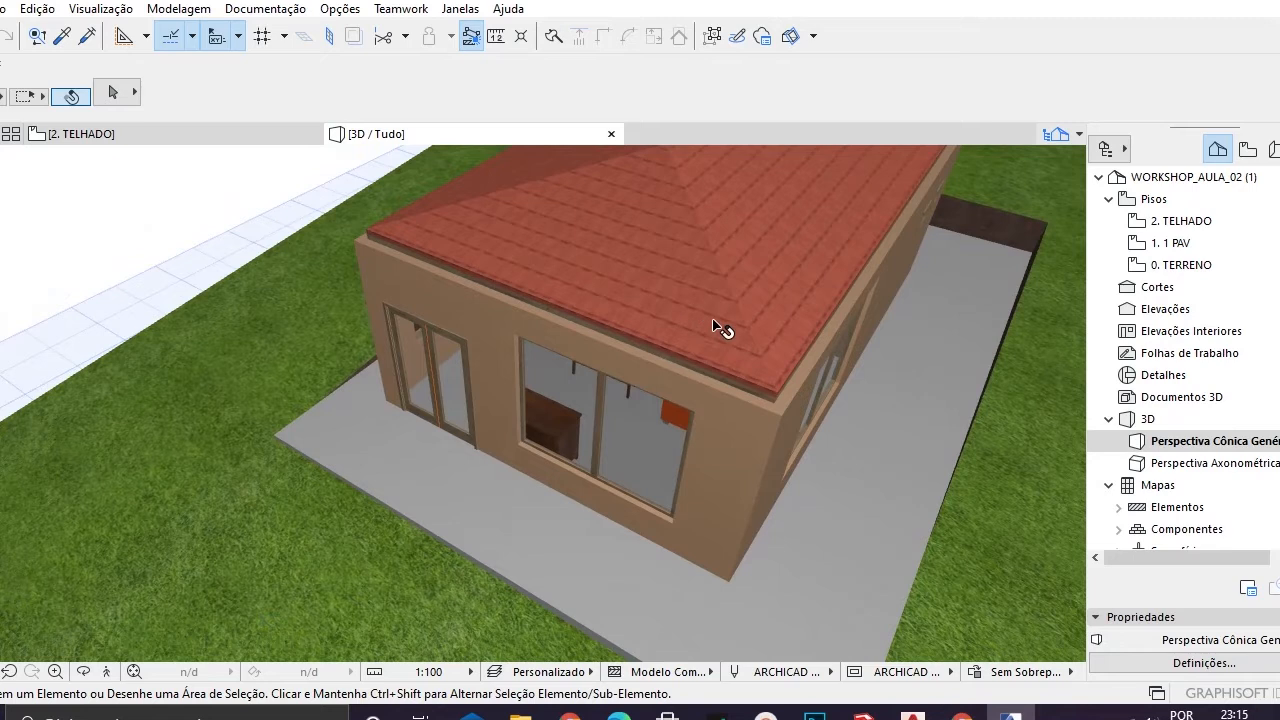
{"action": "middle_click_drag", "start_coordinate": [837, 223], "coordinate": [626, 378], "text": "shift"}
{"action": "middle_click_drag", "start_coordinate": [490, 311], "coordinate": [549, 272]}
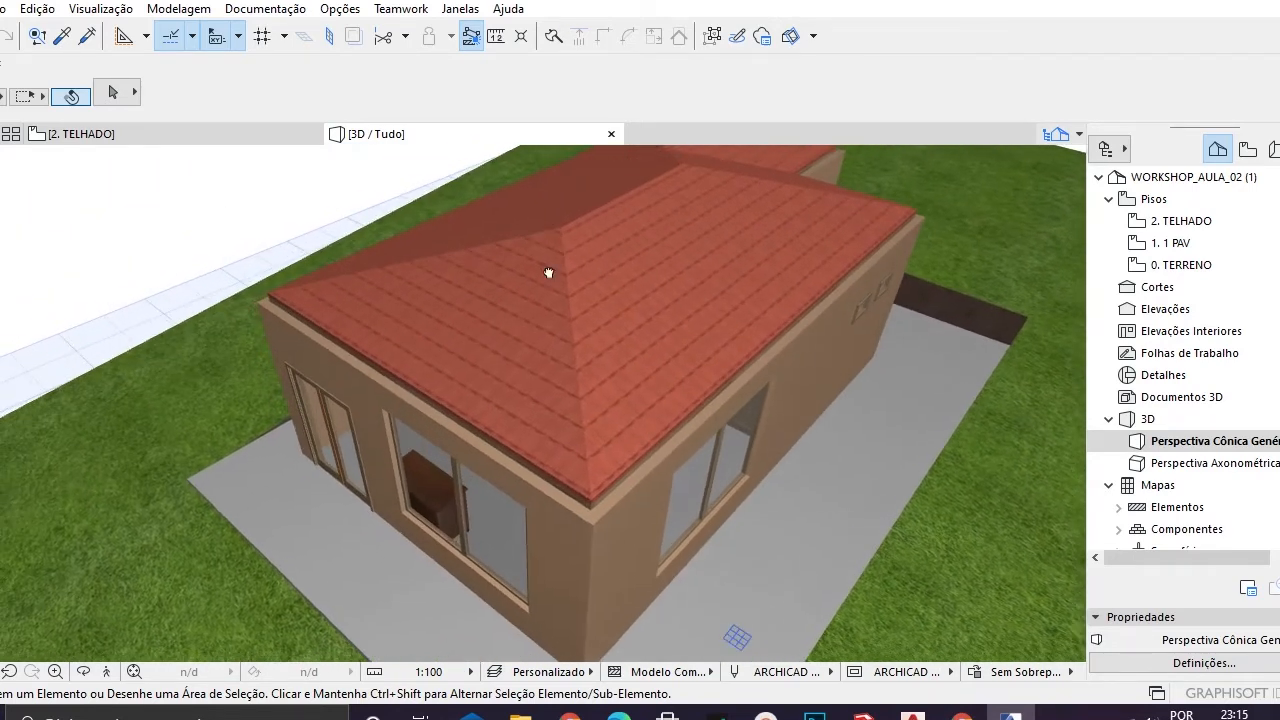
- Try to set the house roof's pivot line height to 0.83 from the 2. TELHADO floor plan
{"action": "left_click", "coordinate": [105, 134]}
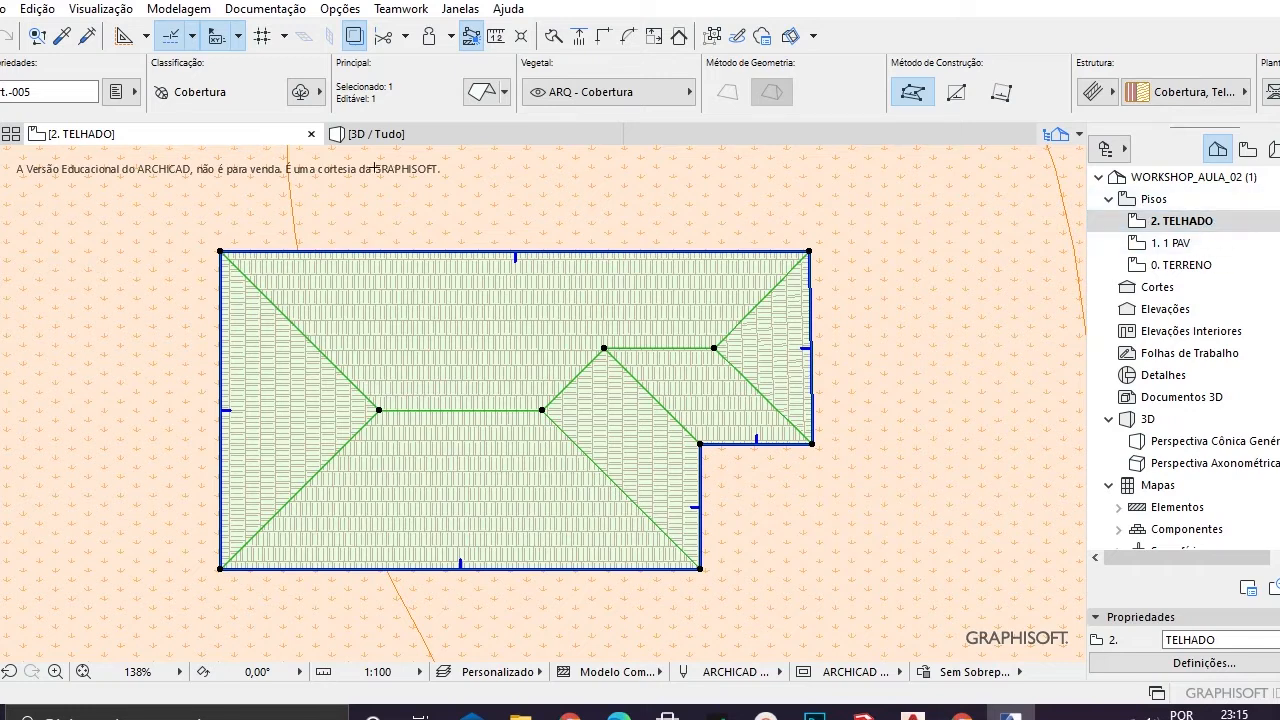
{"action": "scroll", "coordinate": [839, 90], "scroll_direction": "down", "scroll_amount": 2}
{"action": "scroll", "coordinate": [835, 88], "scroll_direction": "down", "scroll_amount": 4}
{"action": "left_click_drag", "start_coordinate": [1048, 103], "coordinate": [1009, 101]}
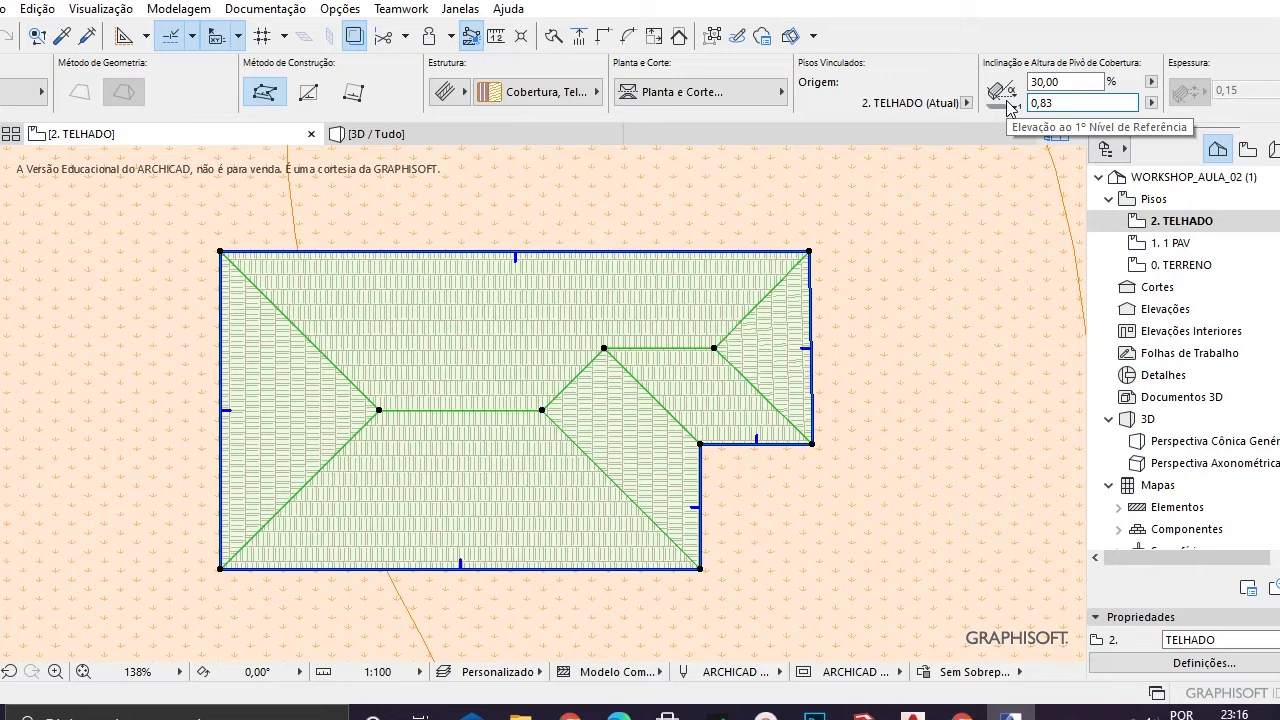
{"action": "key", "text": "Escape"}
{"action": "key", "text": "Escape"}
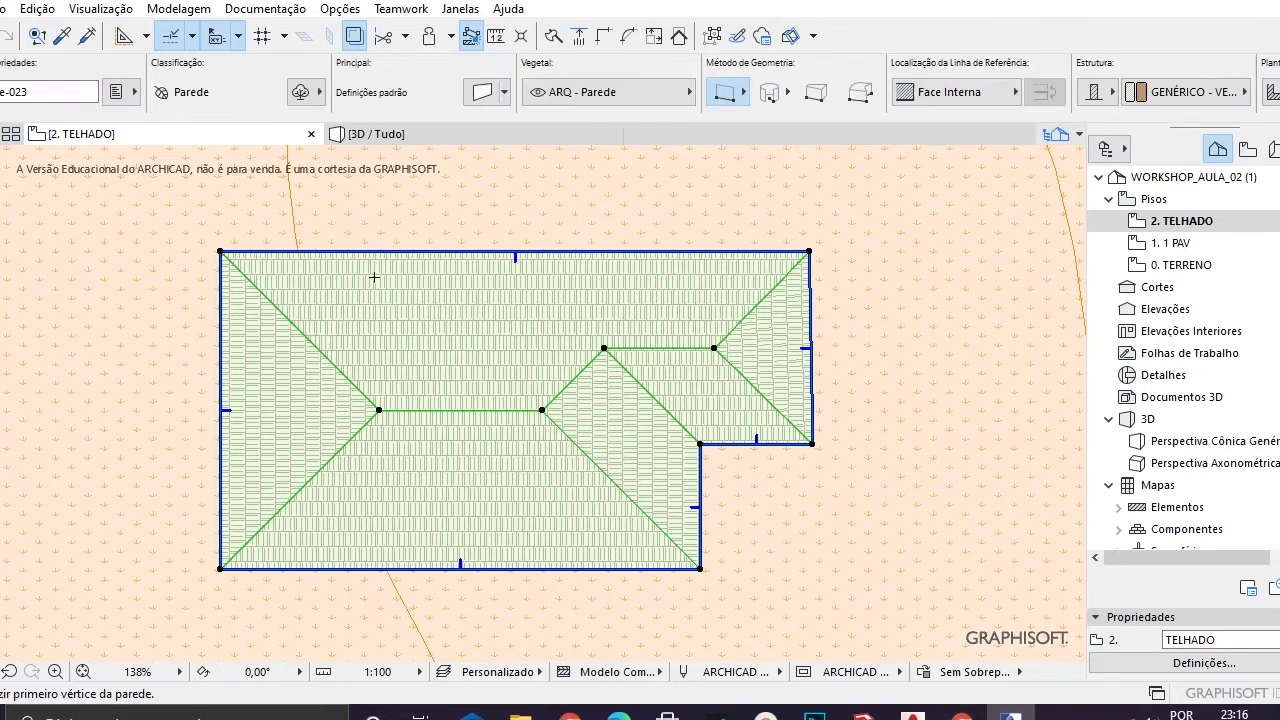
- Prepare new walls on 2. TELHADO with a height of 0.90 and a base offset of 0.83
{"action": "left_click", "coordinate": [1, 240]}
{"action": "left_click", "coordinate": [504, 92]}
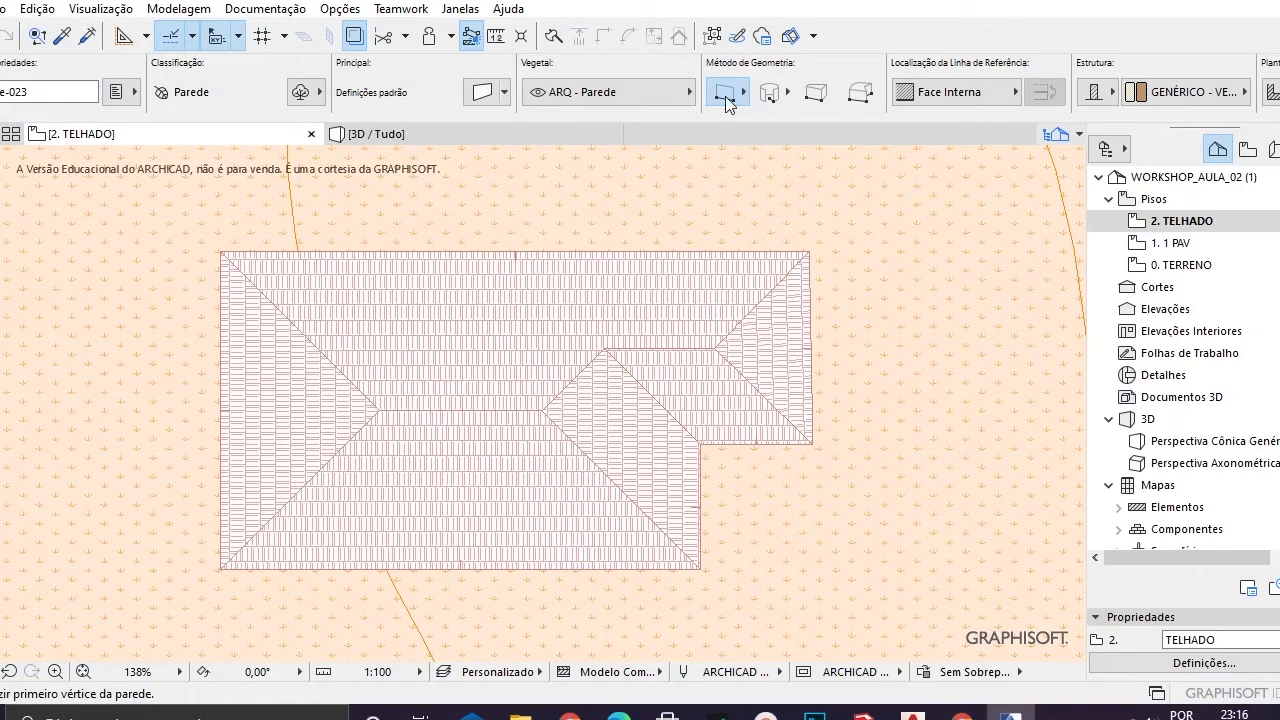
{"action": "scroll", "coordinate": [728, 102], "scroll_direction": "down", "scroll_amount": 3}
{"action": "left_click_drag", "start_coordinate": [880, 103], "coordinate": [712, 92]}
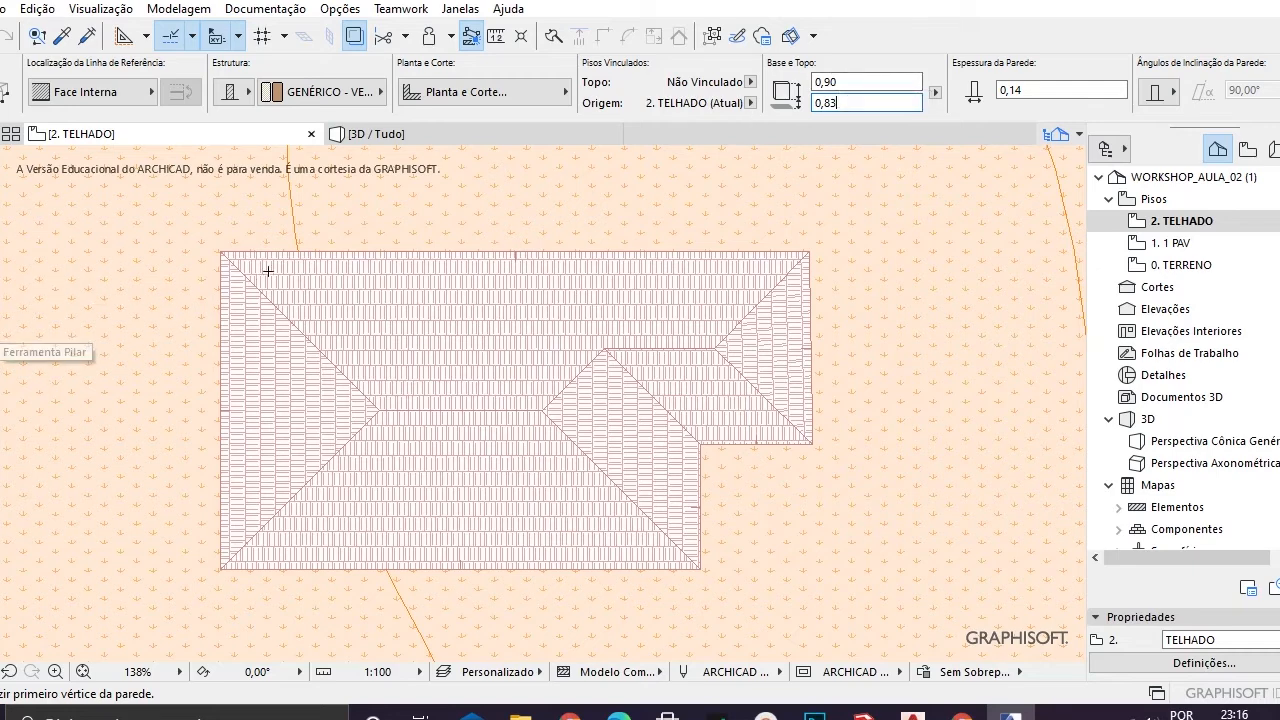
{"action": "scroll", "coordinate": [213, 252], "scroll_direction": "up", "scroll_amount": 5}
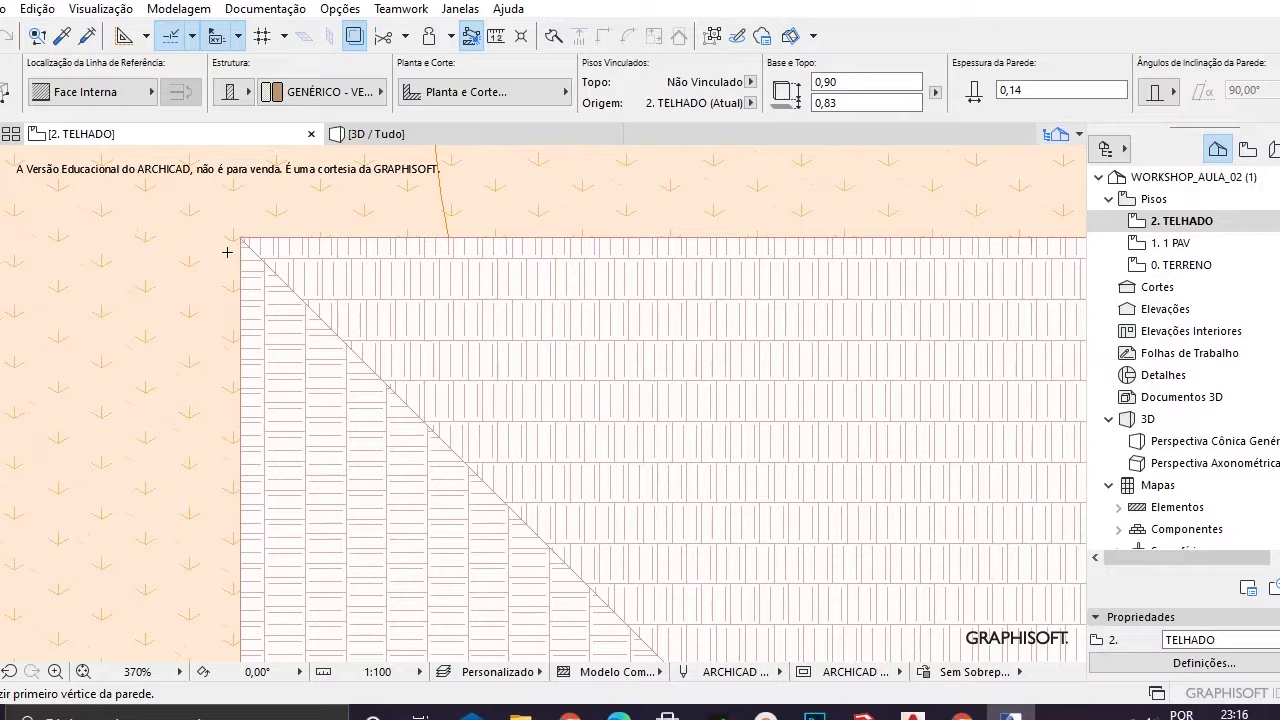
{"action": "scroll", "coordinate": [227, 252], "scroll_direction": "down", "scroll_amount": 3}
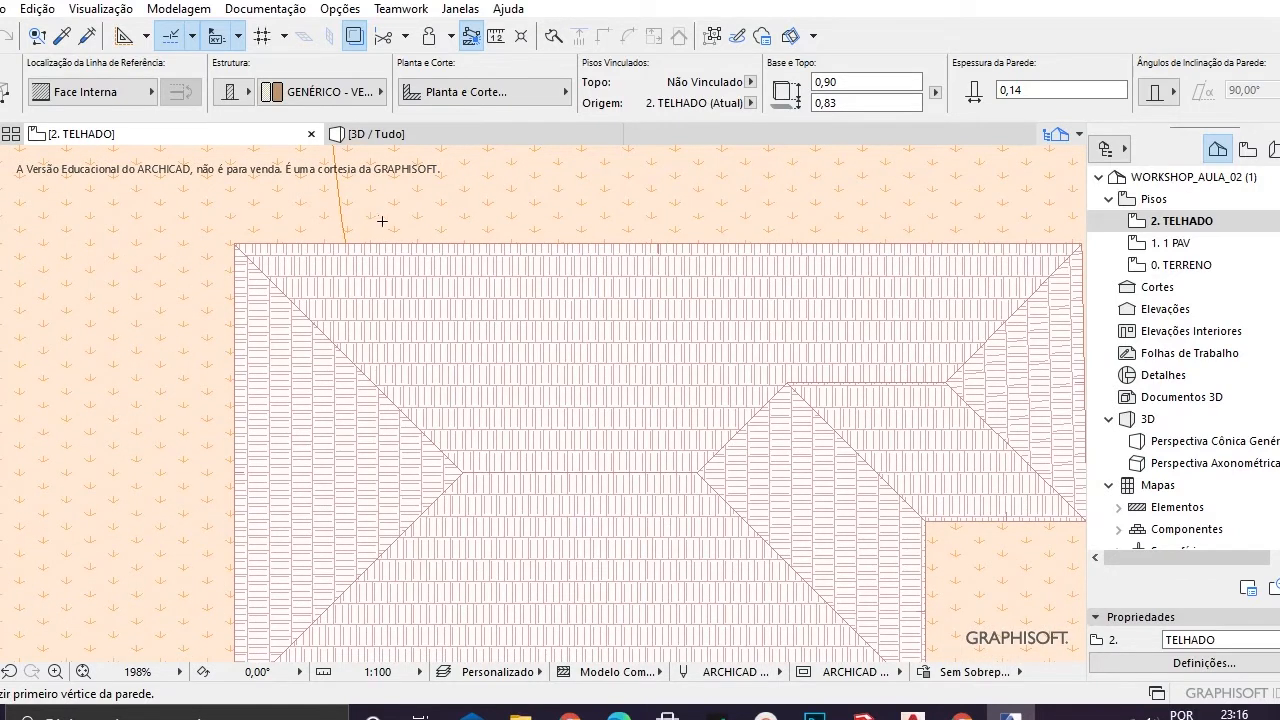
{"action": "middle_click_drag", "start_coordinate": [686, 262], "coordinate": [653, 261]}
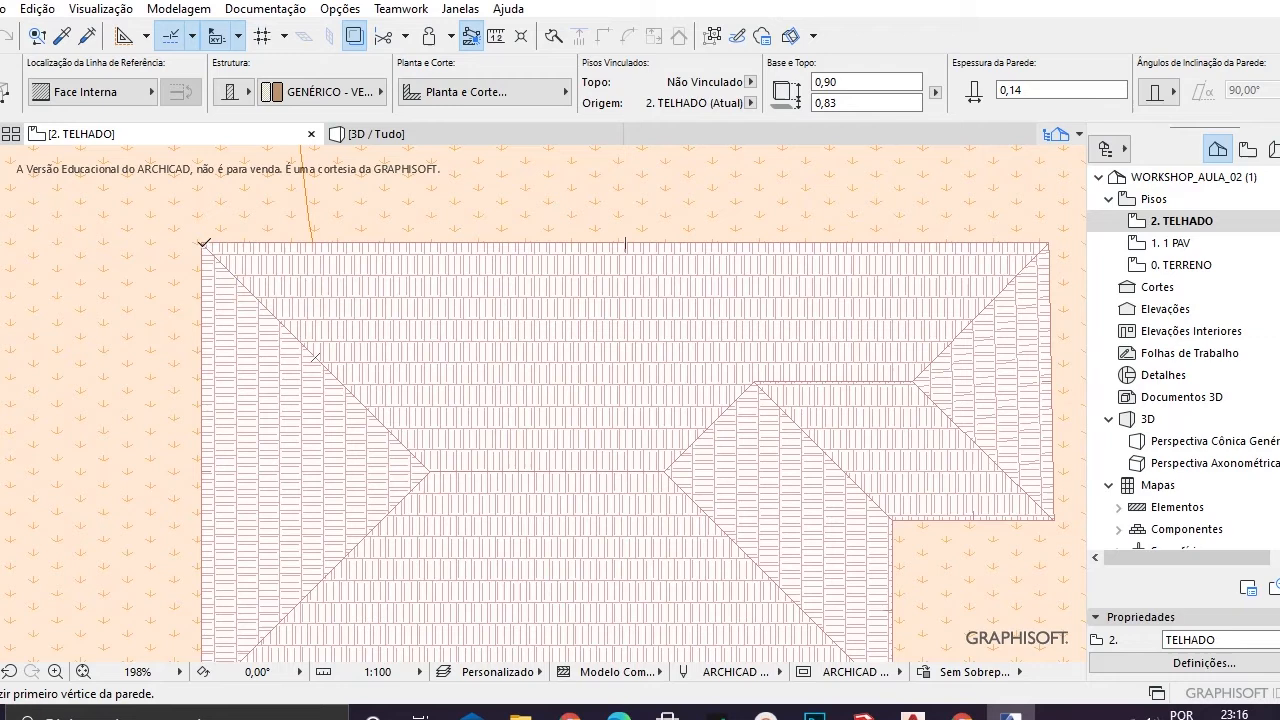
{"action": "scroll", "coordinate": [281, 75], "scroll_direction": "up", "scroll_amount": 8}
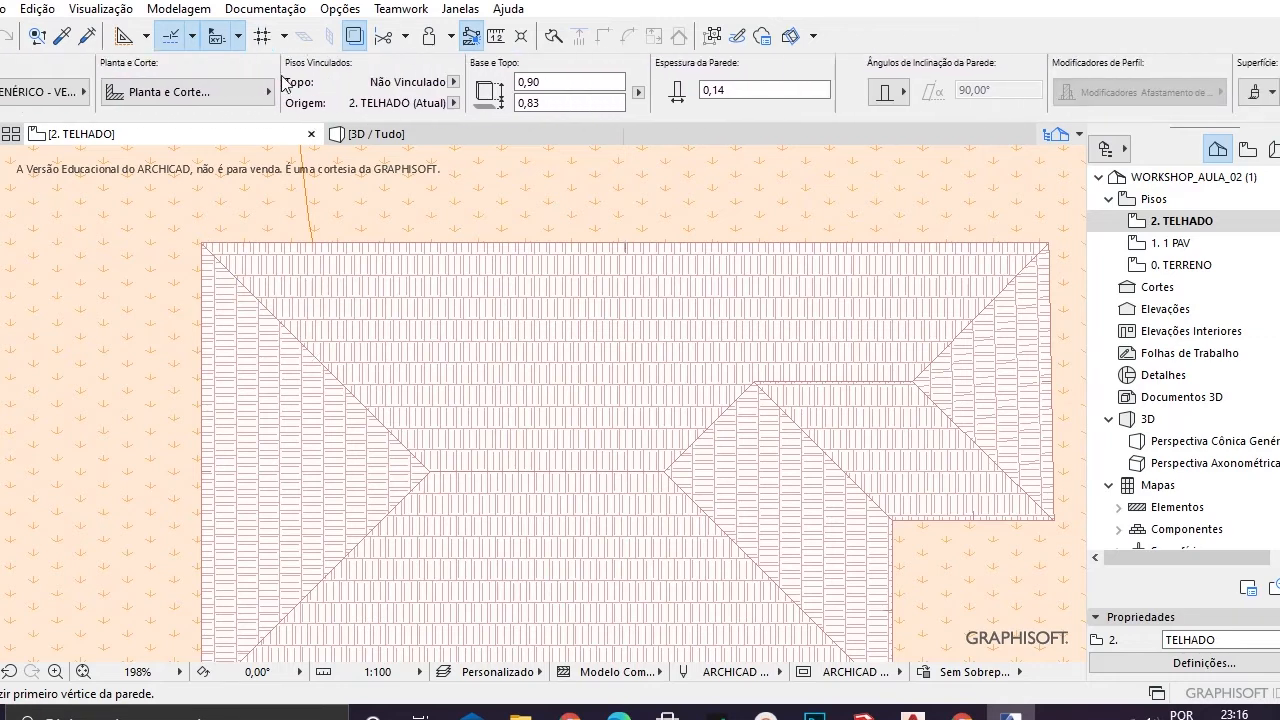
{"action": "scroll", "coordinate": [262, 90], "scroll_direction": "down", "scroll_amount": 6}
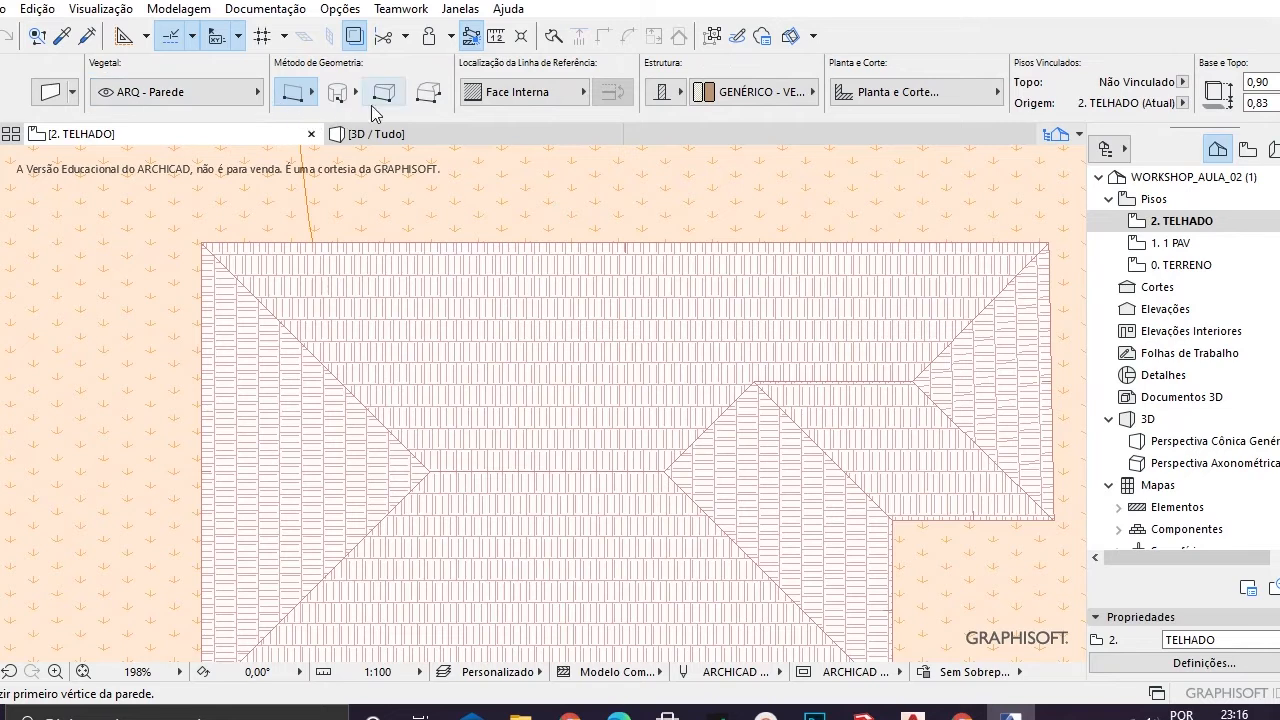
{"action": "left_click", "coordinate": [429, 94]}
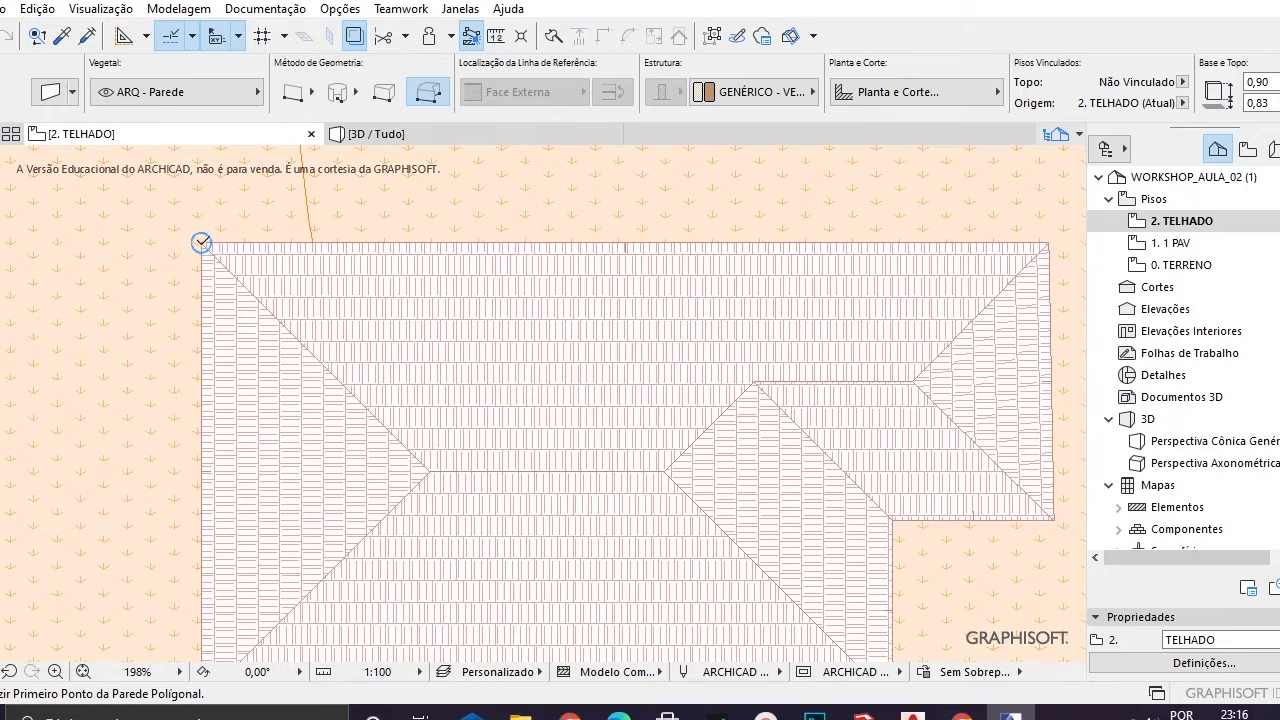
{"action": "left_click", "coordinate": [291, 92]}
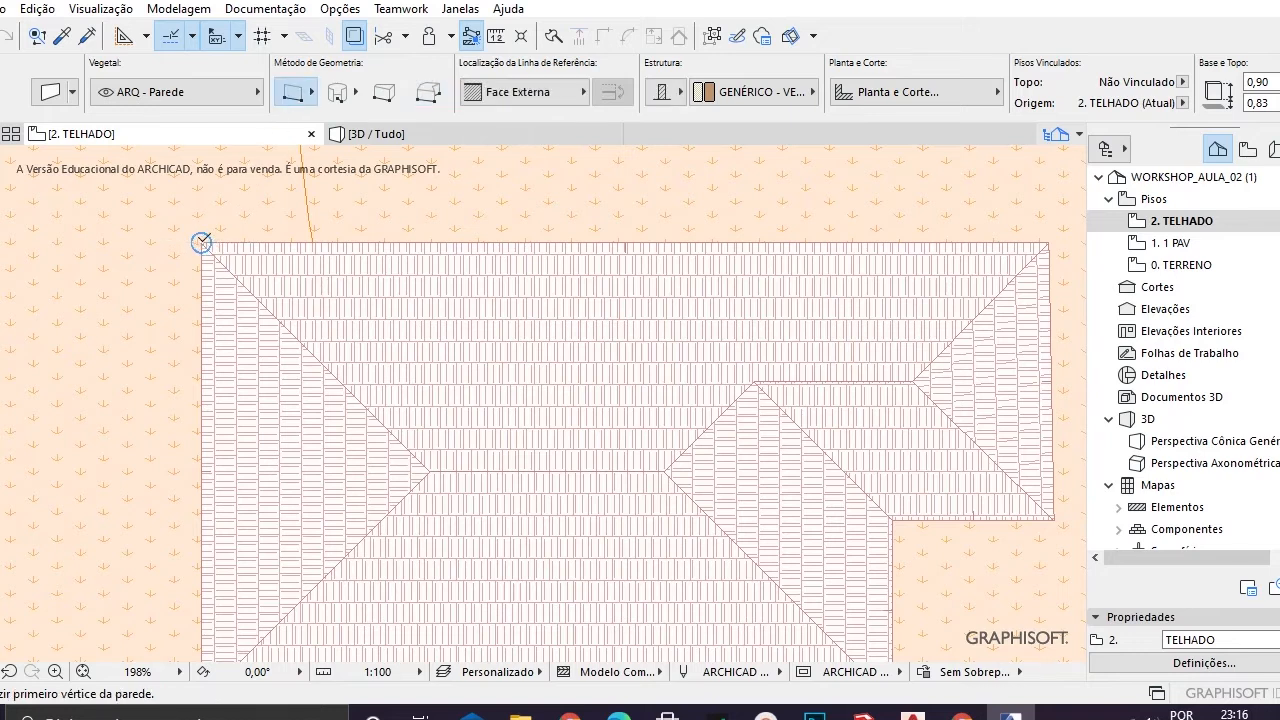
- Draw a straight wall about 10.87 long along the roof's upper edge, with its reference line on the inside face (Face Interna)
{"action": "left_click", "coordinate": [201, 242]}
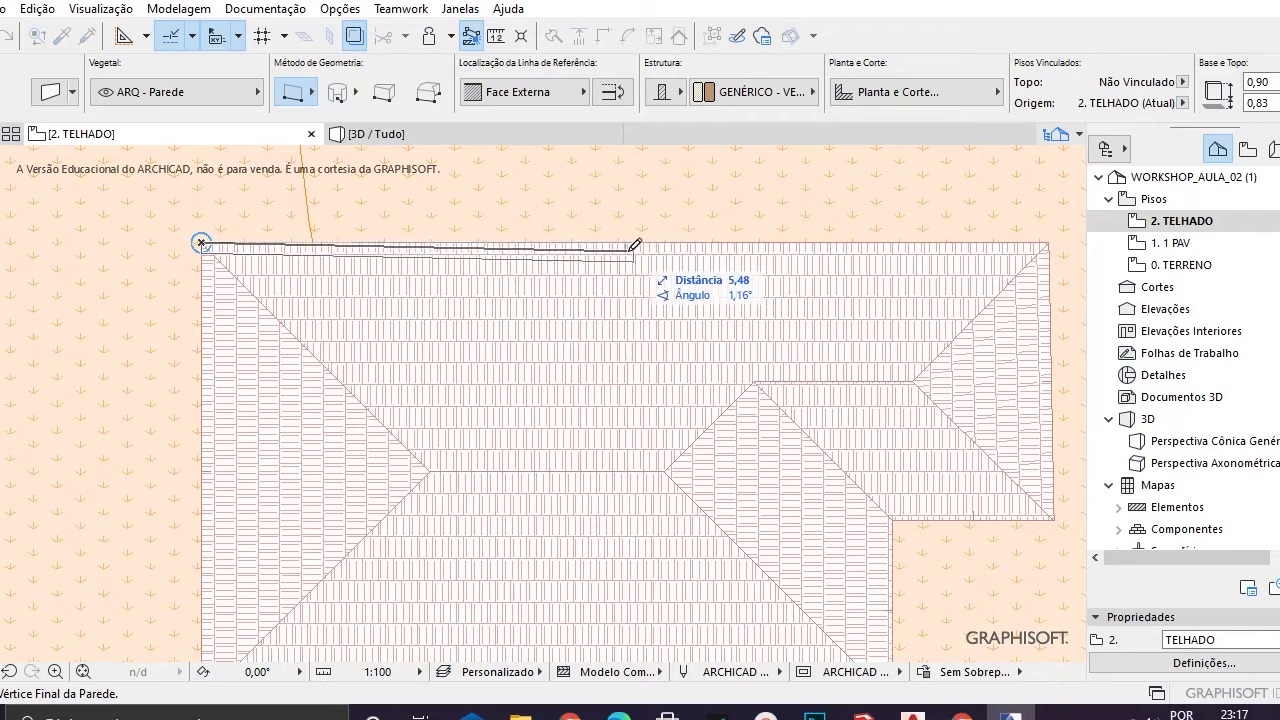
{"action": "scroll", "coordinate": [210, 240], "scroll_direction": "up", "scroll_amount": 2}
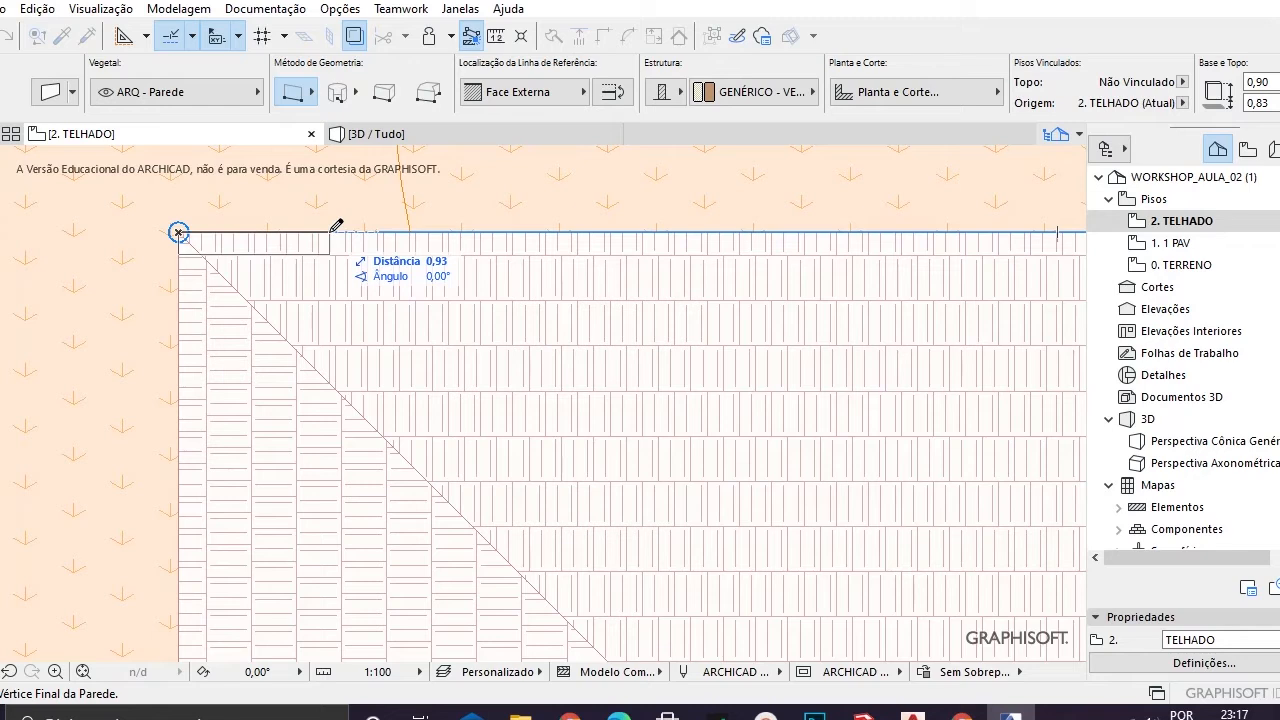
{"action": "key", "text": "c"}
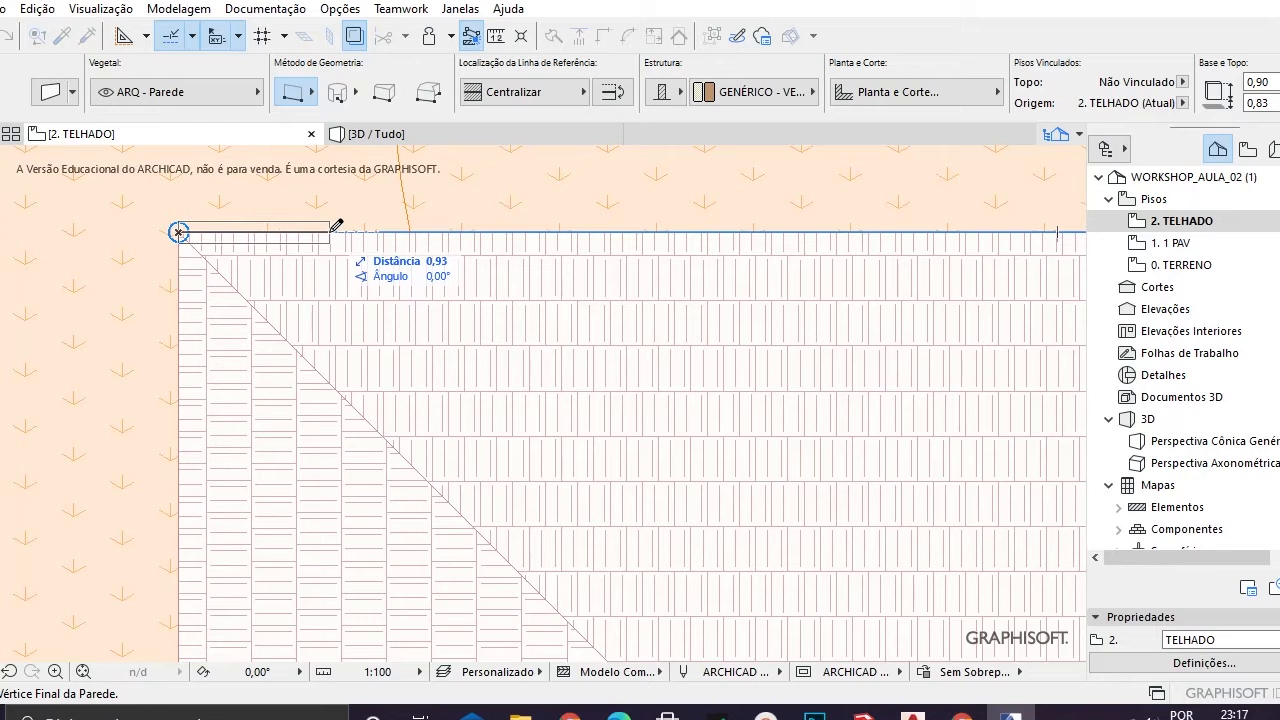
{"action": "key", "text": "c"}
{"action": "key", "text": "c"}
{"action": "key", "text": "c"}
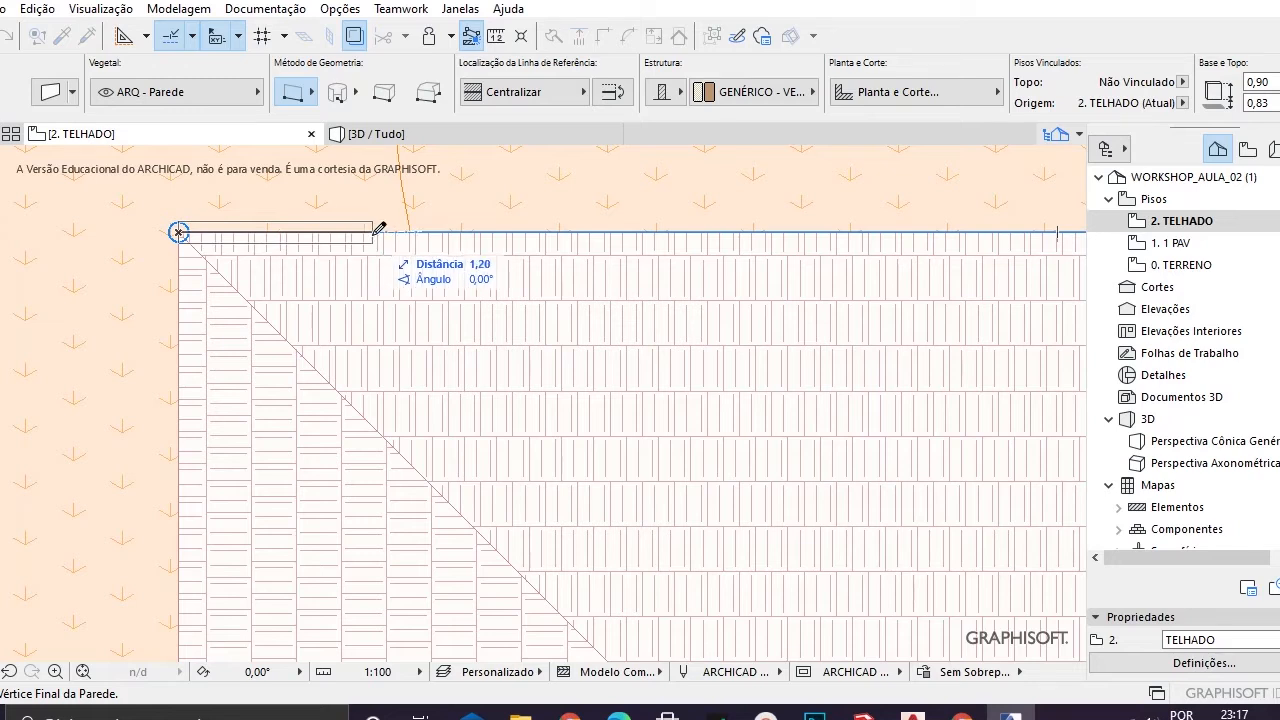
{"action": "key", "text": "c"}
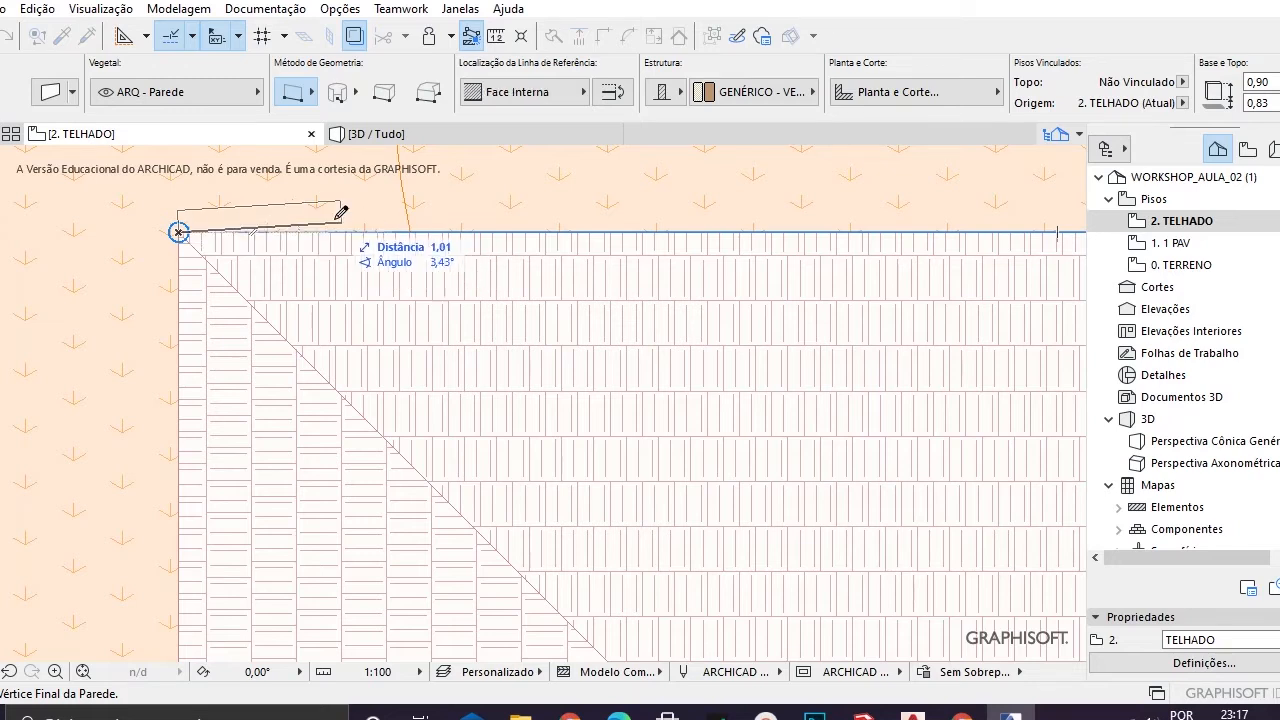
{"action": "scroll", "coordinate": [470, 220], "scroll_direction": "down", "scroll_amount": 3}
{"action": "middle_click_drag", "start_coordinate": [597, 237], "coordinate": [293, 255]}
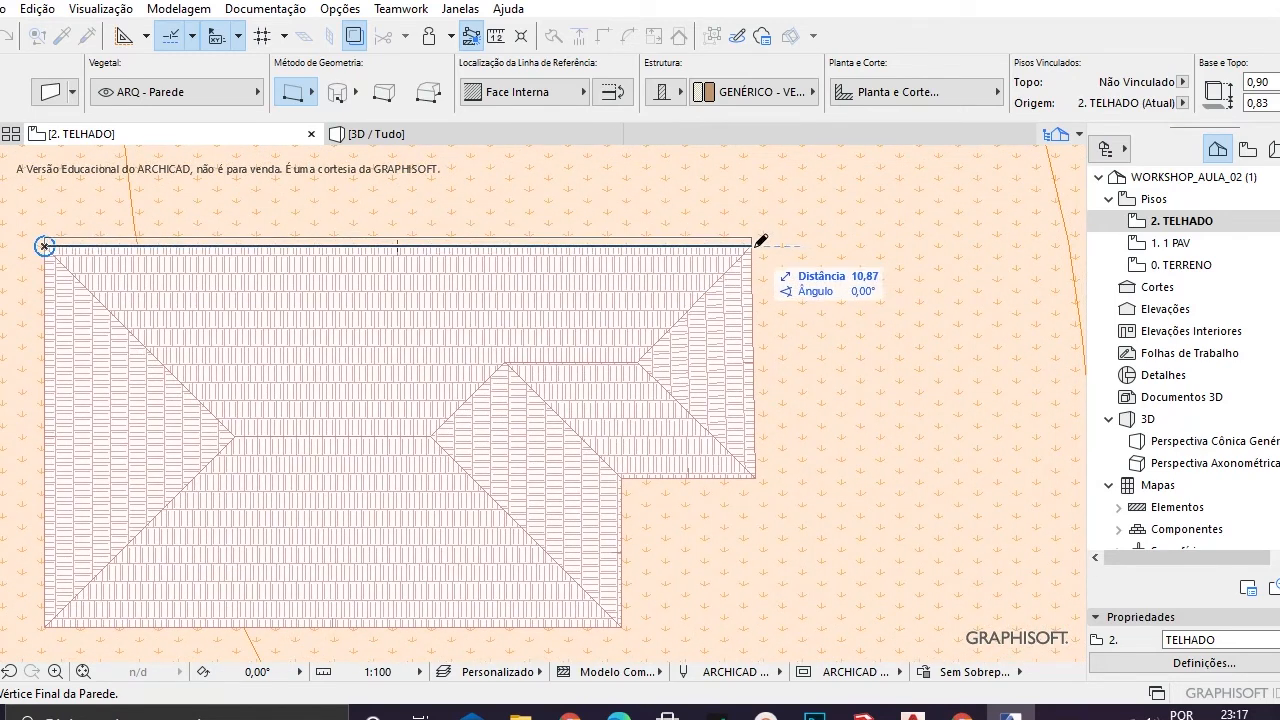
{"action": "left_click", "coordinate": [755, 241]}
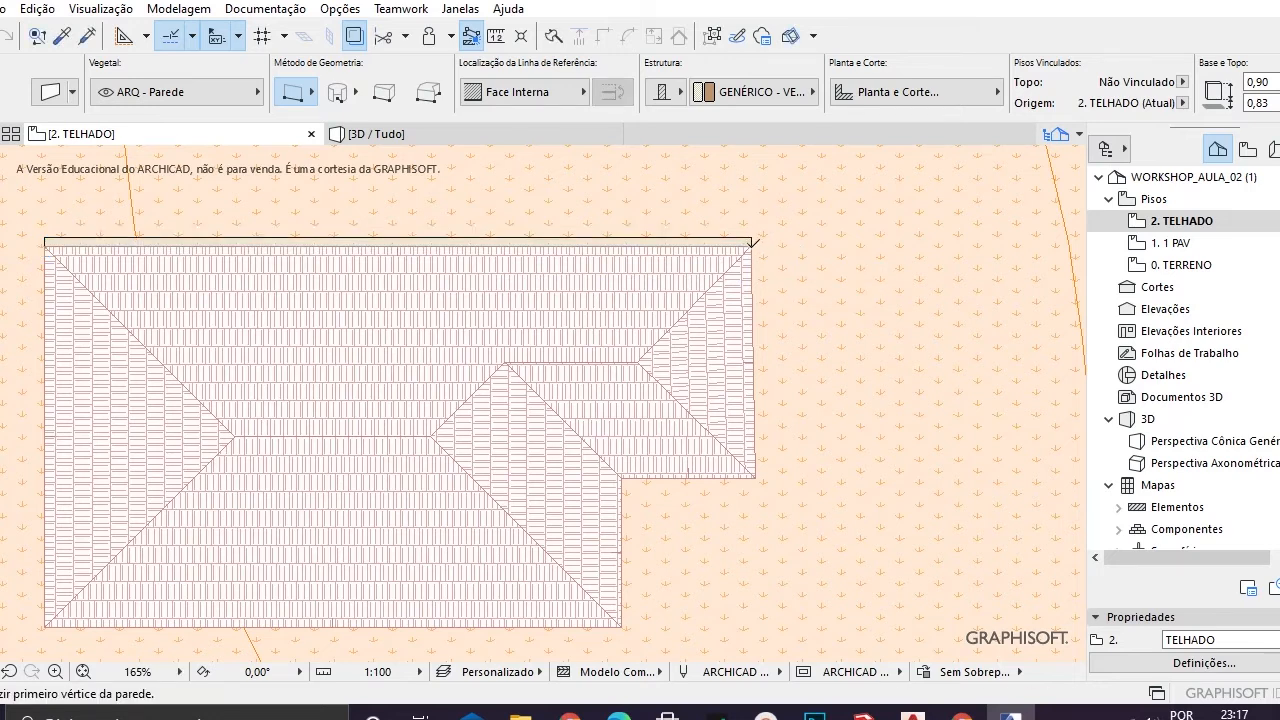
- Continue the walls down the roof's right edge and along both sides of the notch in the L-shaped outline
{"action": "left_click", "coordinate": [752, 243]}
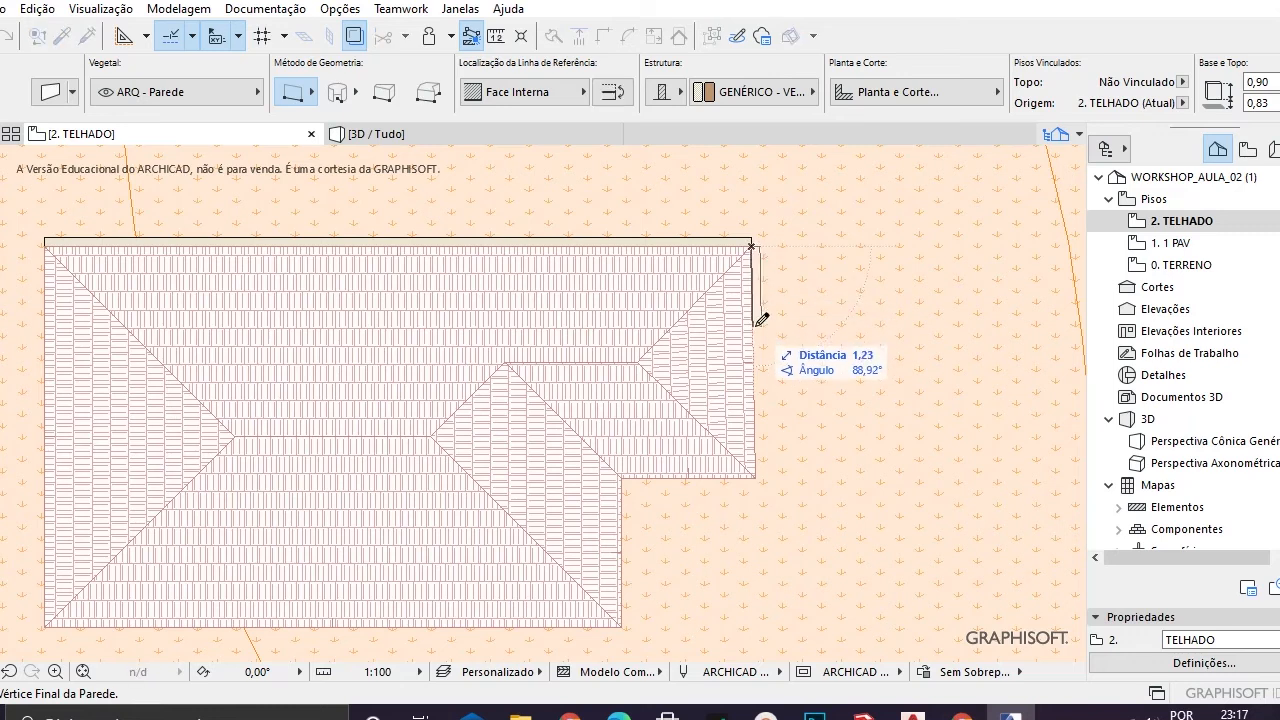
{"action": "left_click", "coordinate": [758, 475]}
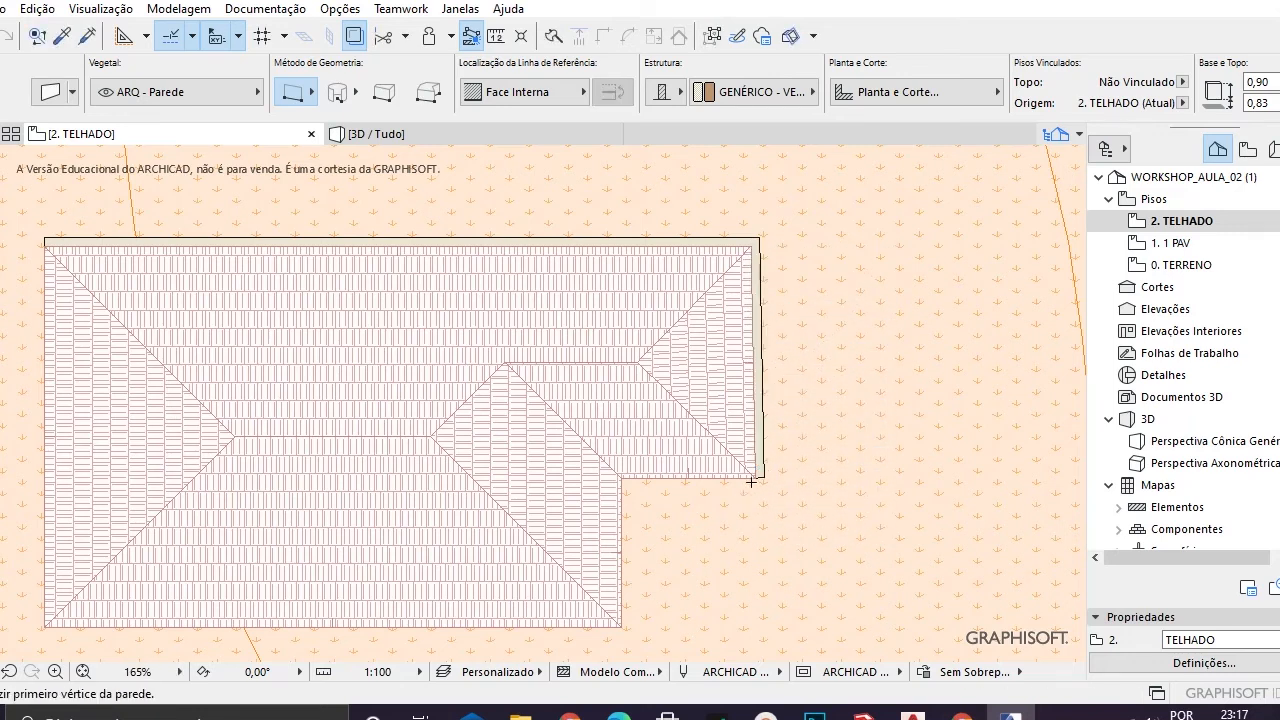
{"action": "left_click", "coordinate": [758, 475]}
{"action": "left_click", "coordinate": [624, 477]}
{"action": "left_click", "coordinate": [622, 482]}
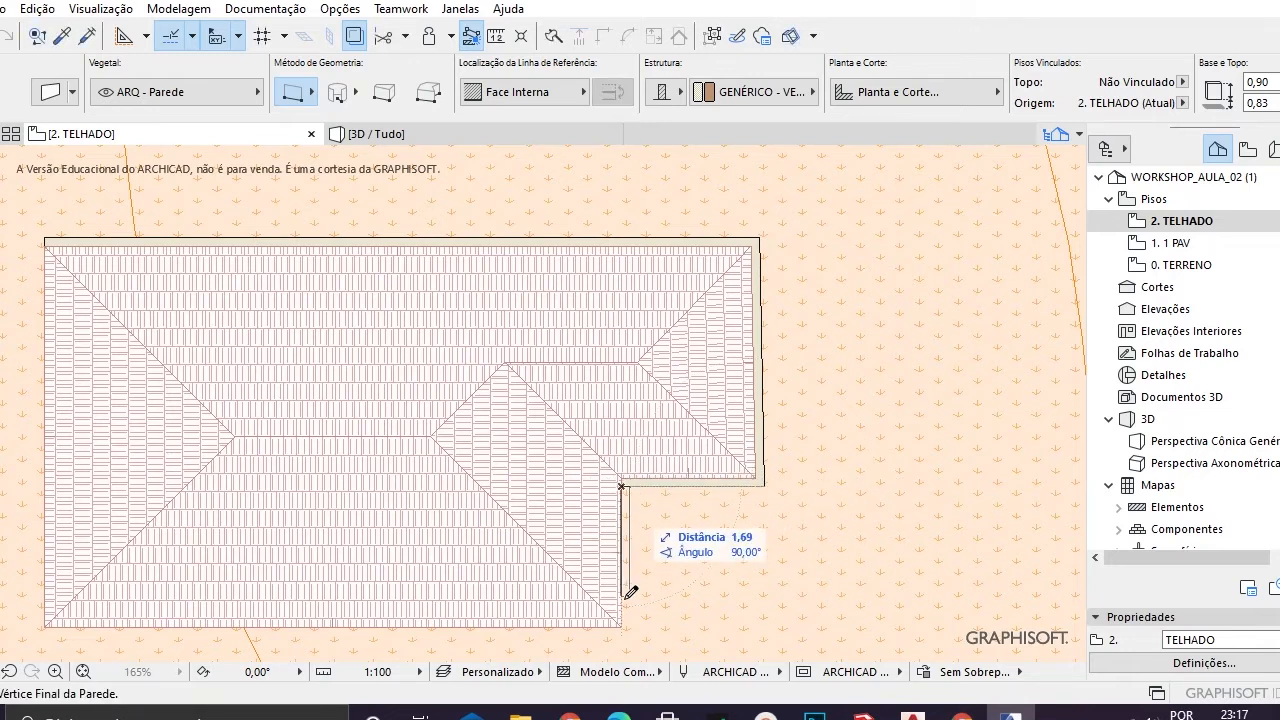
{"action": "left_click", "coordinate": [615, 625]}
- Close the wall perimeter with walls along the roof's lower edge and left edge
{"action": "left_click", "coordinate": [624, 621]}
{"action": "middle_click_drag", "start_coordinate": [428, 614], "coordinate": [571, 586]}
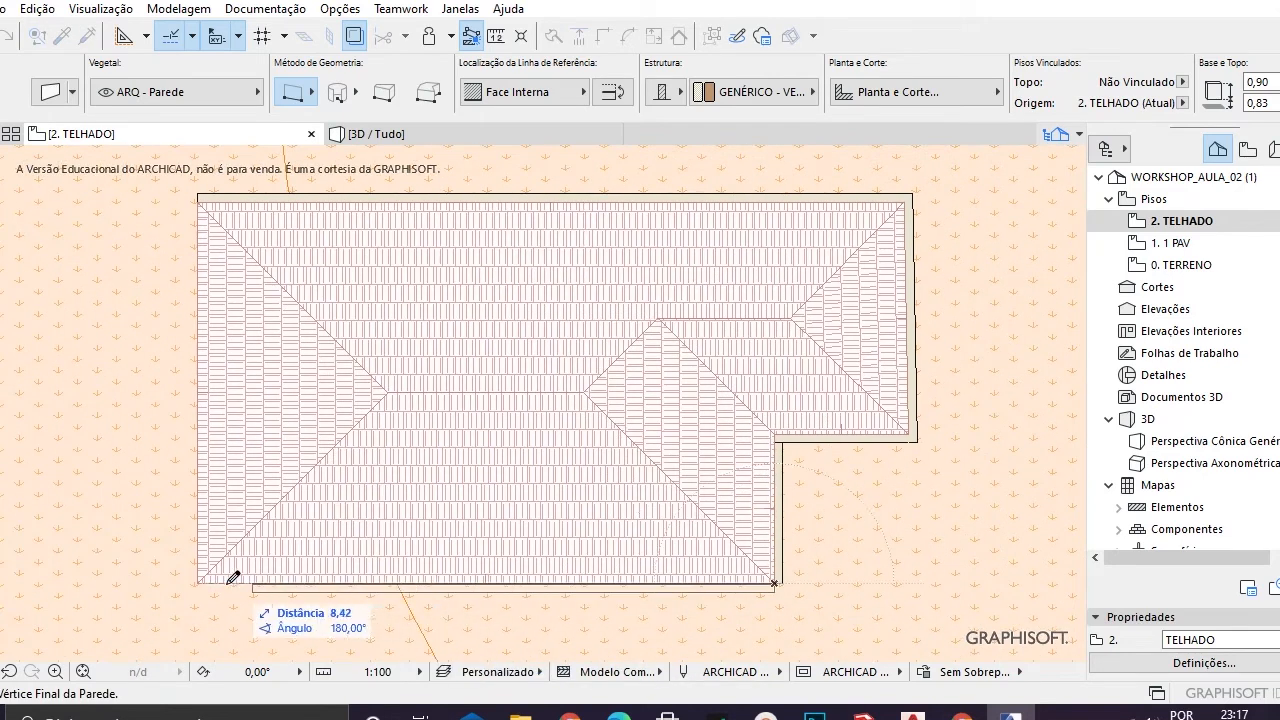
{"action": "left_click", "coordinate": [197, 580]}
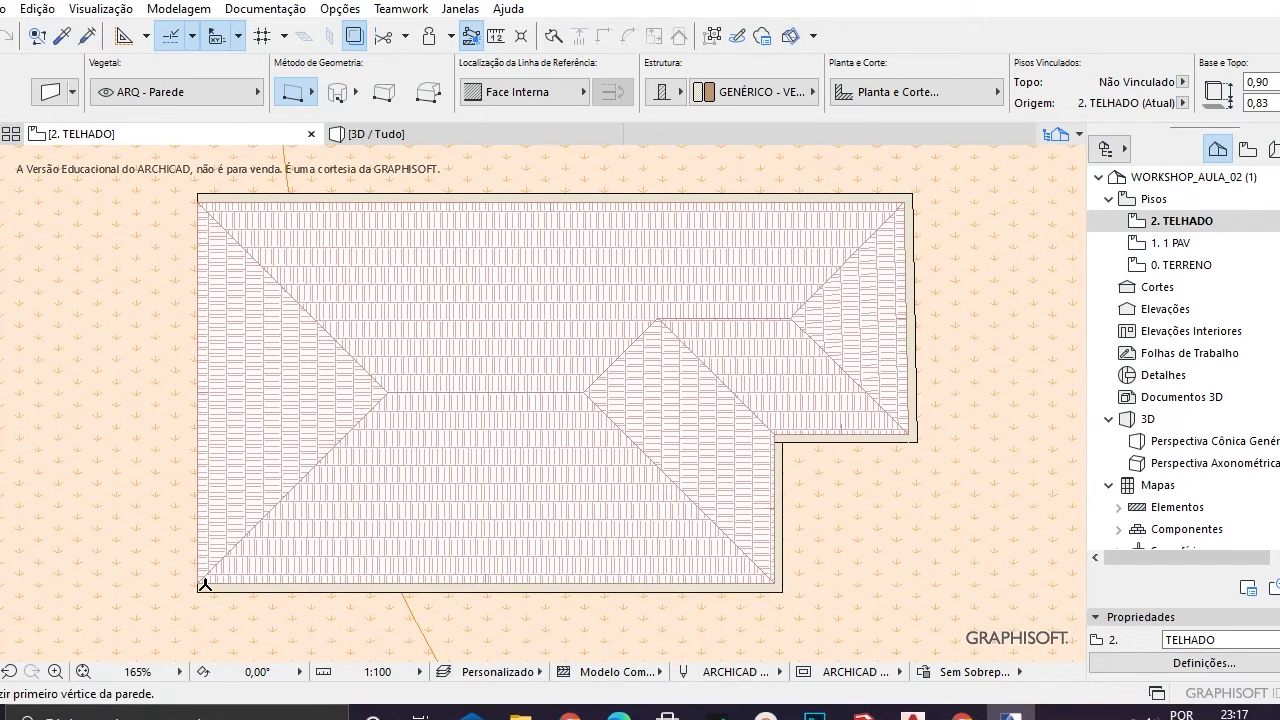
{"action": "left_click", "coordinate": [199, 580]}
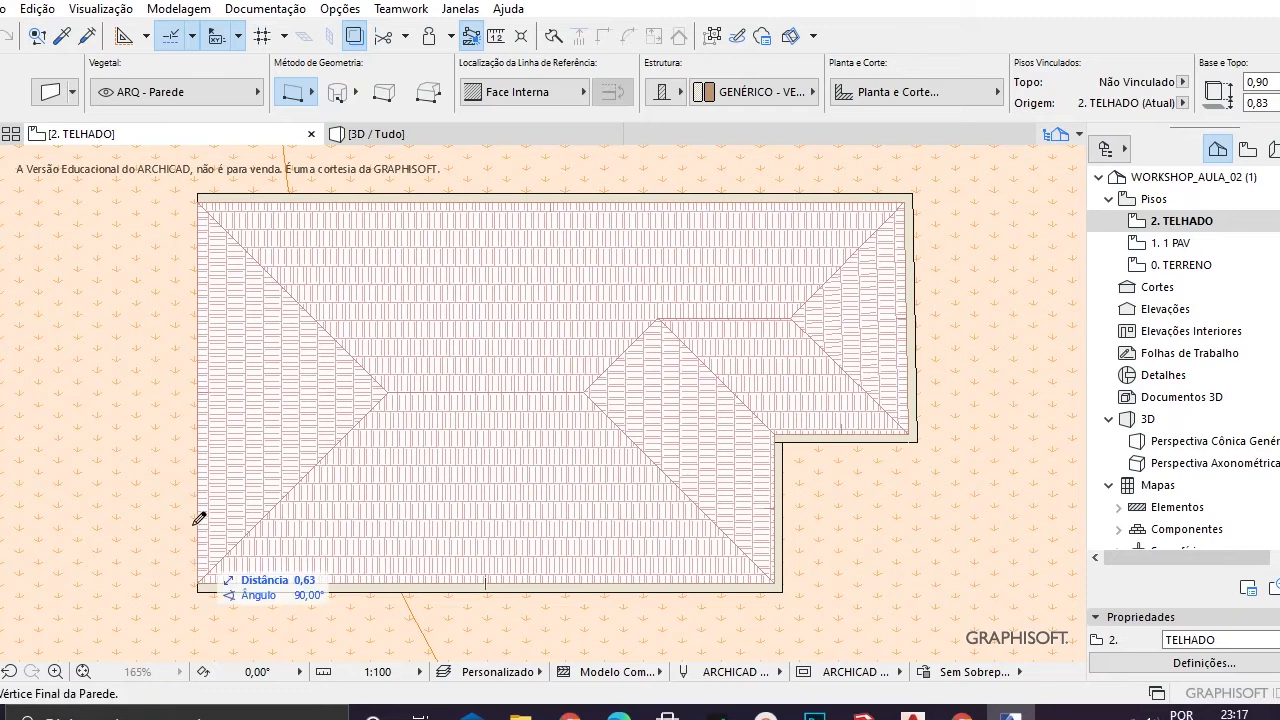
{"action": "left_click", "coordinate": [198, 199]}
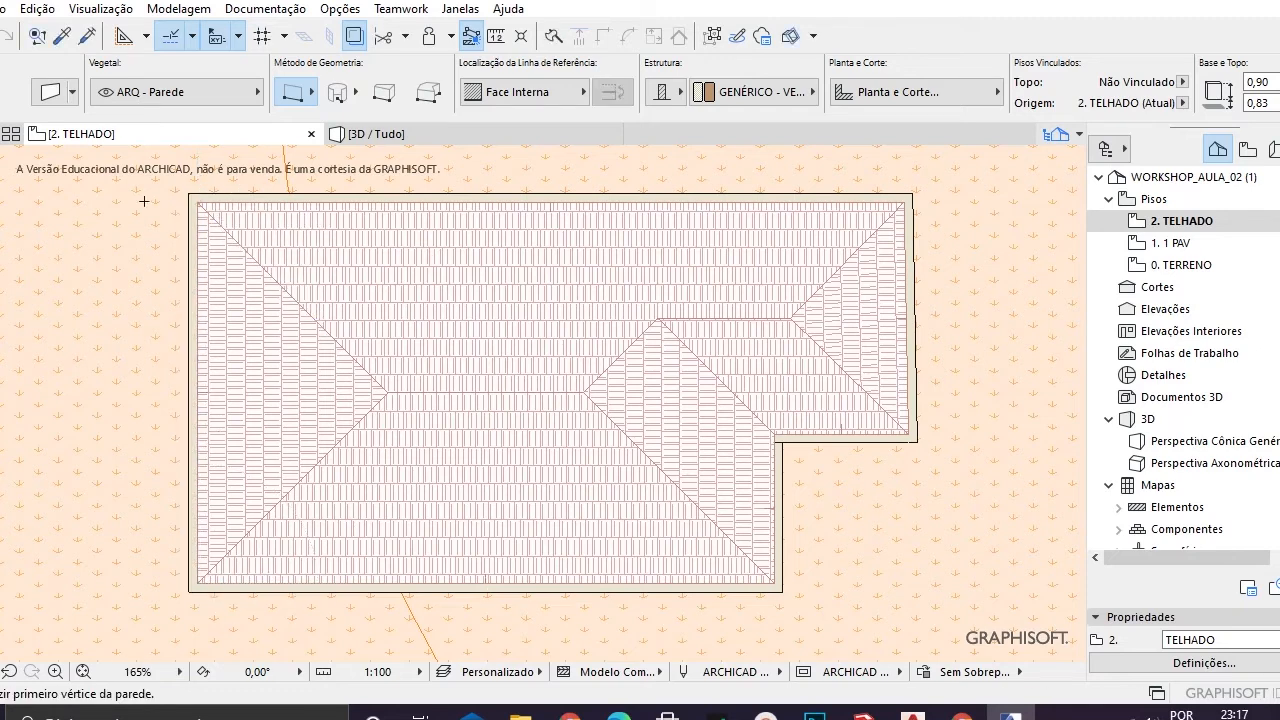
- Select the wall along the roof's upper edge and check the new perimeter walls from different angles in the 3D view
{"action": "left_click", "coordinate": [2, 118]}
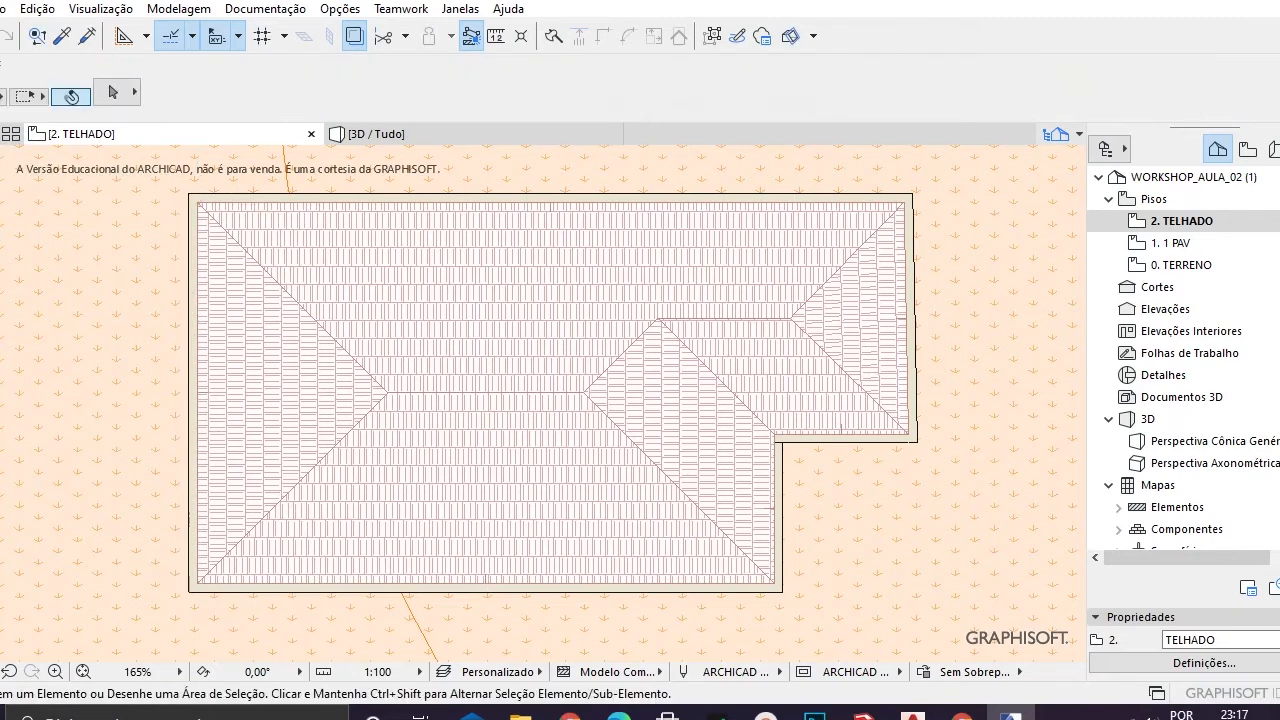
{"action": "left_click", "coordinate": [663, 208]}
{"action": "left_click", "coordinate": [670, 201]}
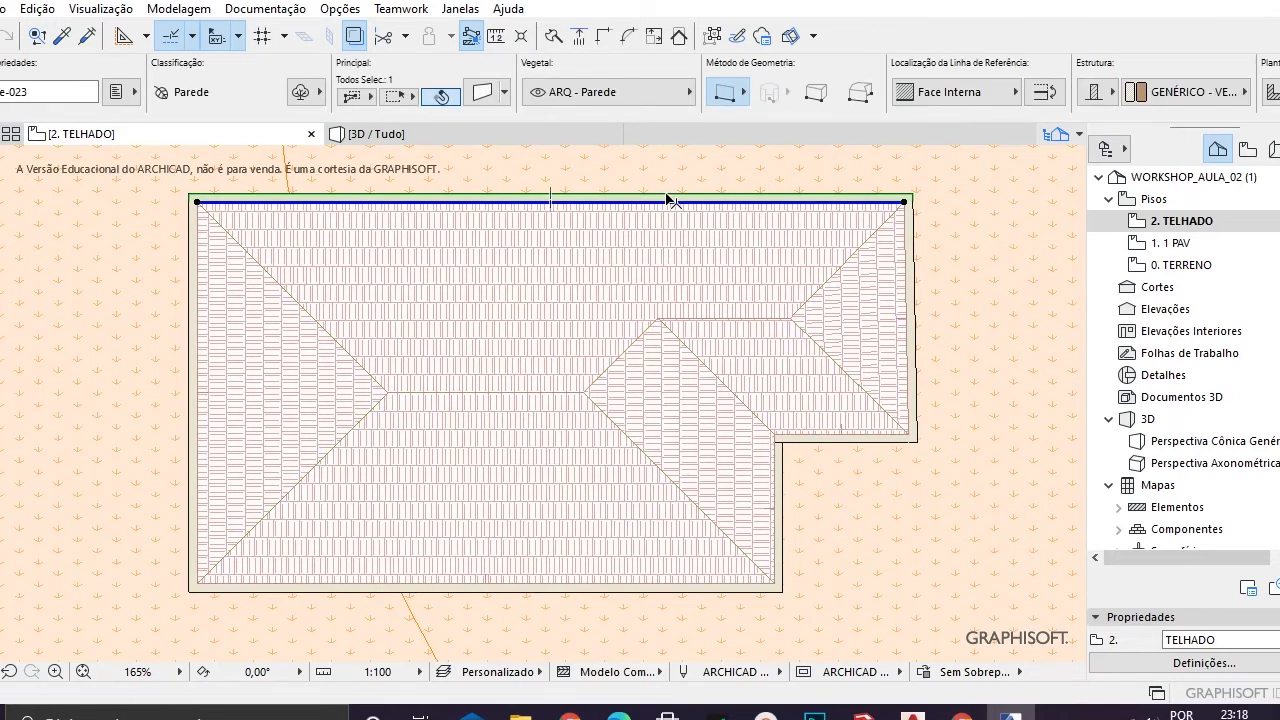
{"action": "left_click", "coordinate": [423, 132]}
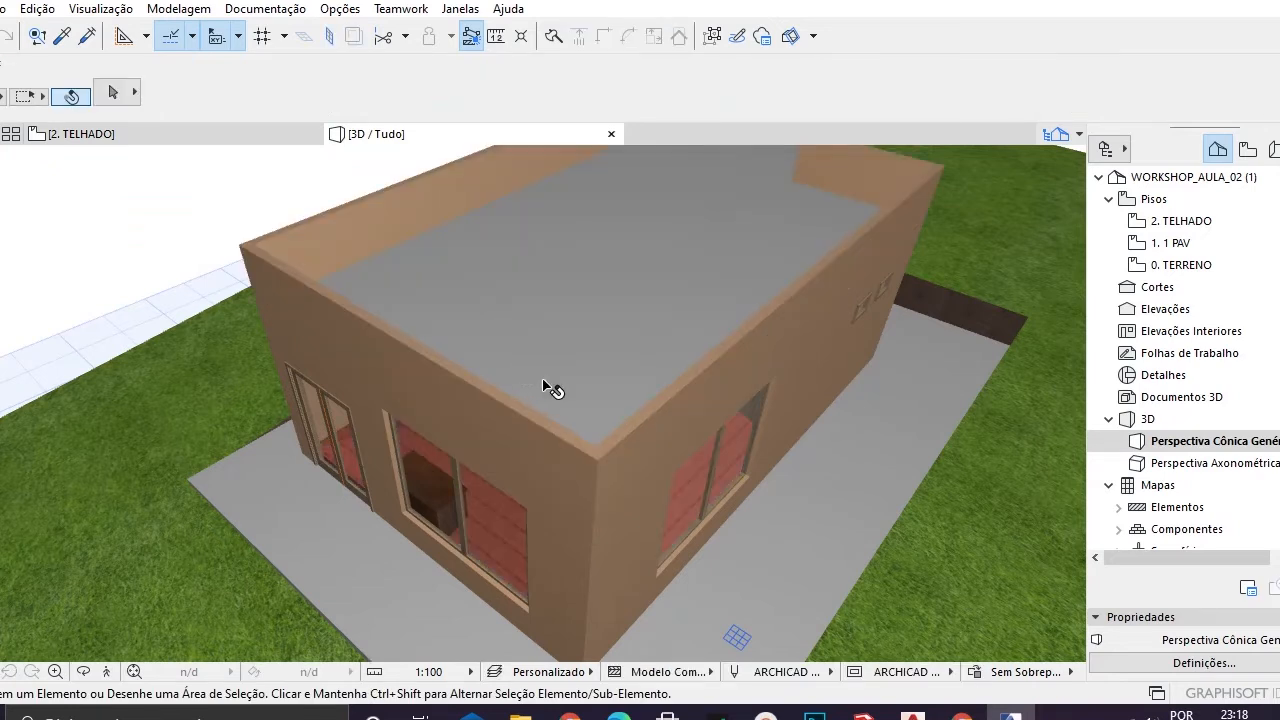
{"action": "left_click_drag", "start_coordinate": [529, 429], "coordinate": [591, 374]}
{"action": "middle_click_drag", "start_coordinate": [591, 374], "coordinate": [574, 394], "text": "shift"}
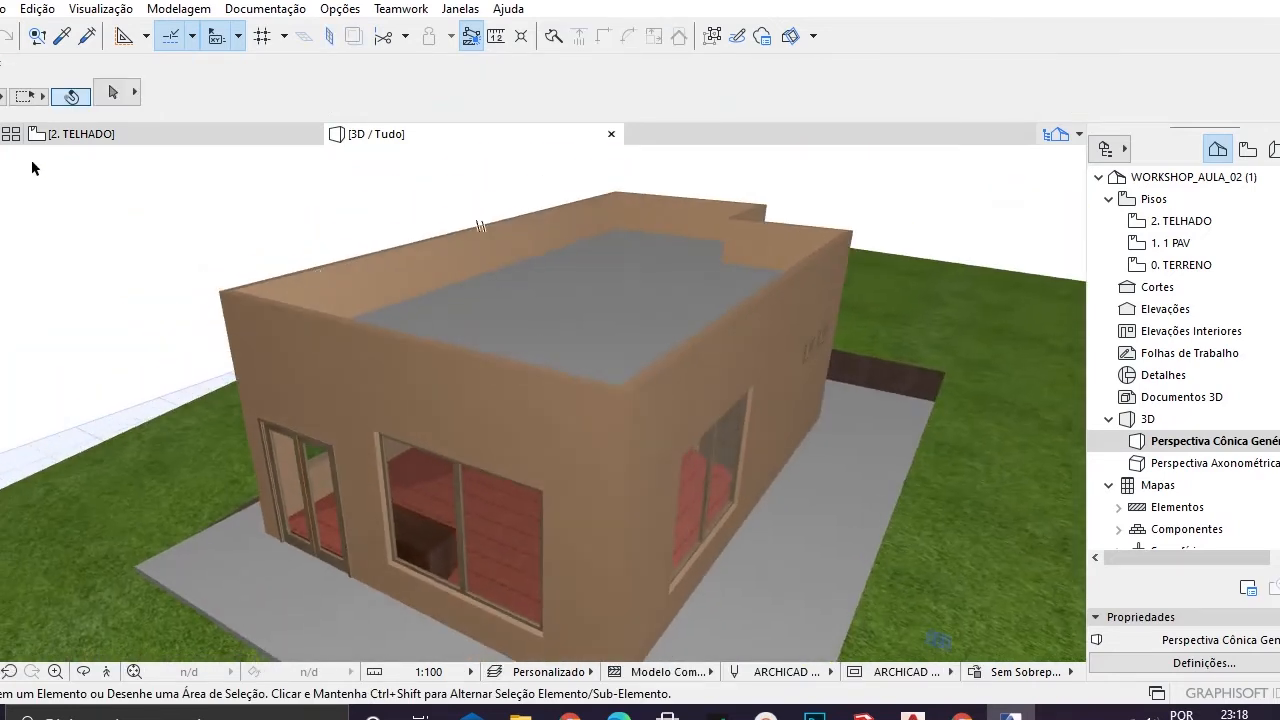
- Set the house roof's pivot line height to 0.83 relative to 2. TELHADO in the floor plan
{"action": "left_click", "coordinate": [229, 133]}
{"action": "left_click", "coordinate": [447, 370]}
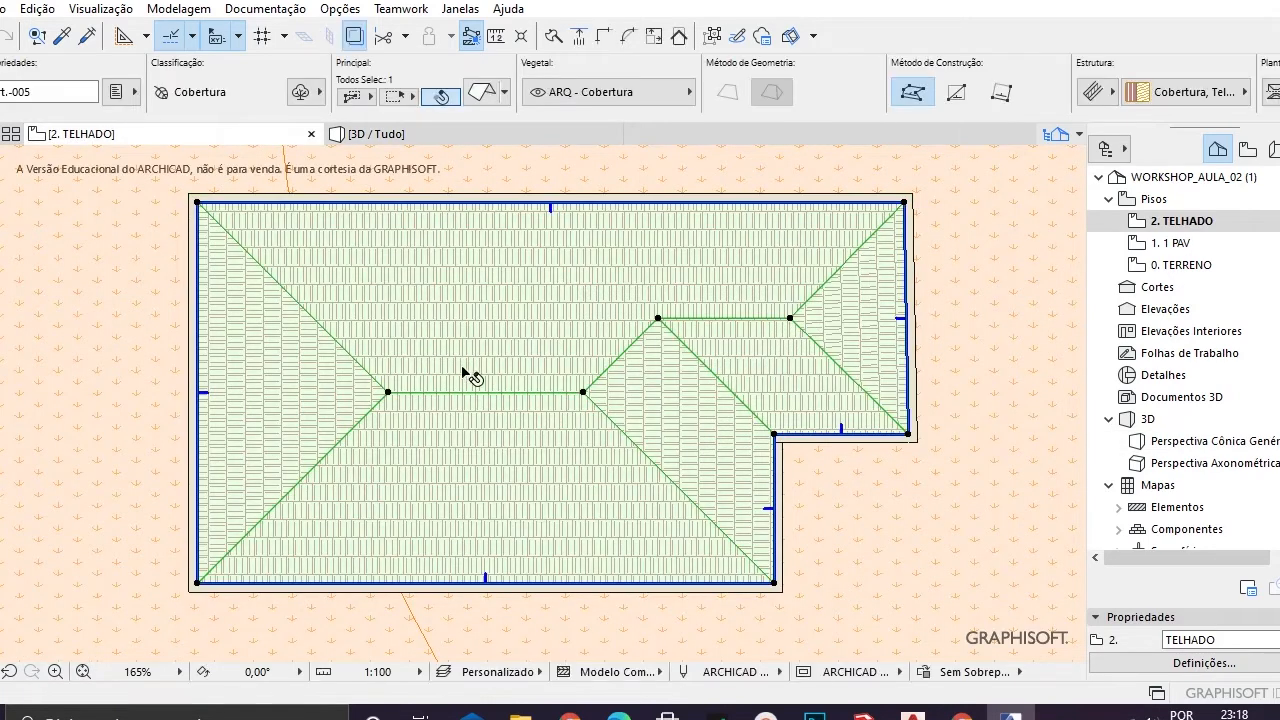
{"action": "scroll", "coordinate": [1016, 96], "scroll_direction": "down", "scroll_amount": 3}
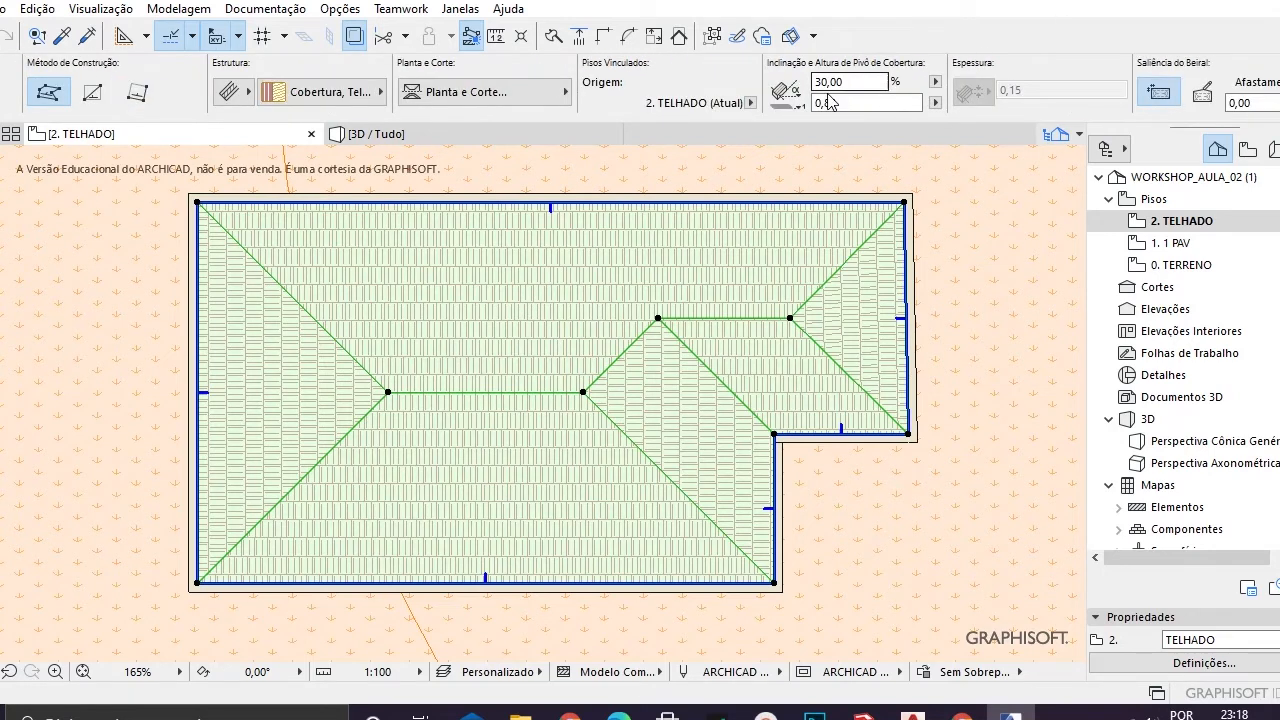
{"action": "left_click_drag", "start_coordinate": [823, 103], "coordinate": [805, 104]}
{"action": "left_click", "coordinate": [818, 171]}
{"action": "left_click", "coordinate": [771, 251]}
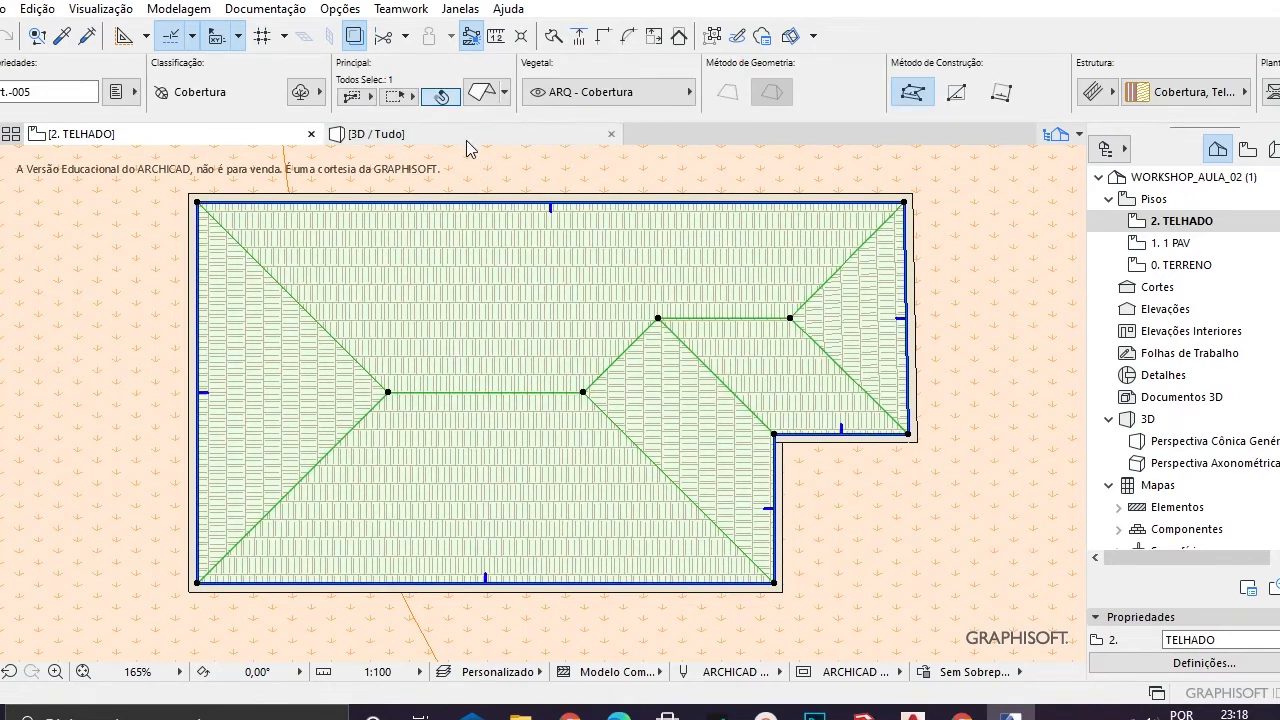
- Examine the roof inside the perimeter walls in the 3D view and inspect its slope and pivot line height settings
{"action": "left_click", "coordinate": [466, 141]}
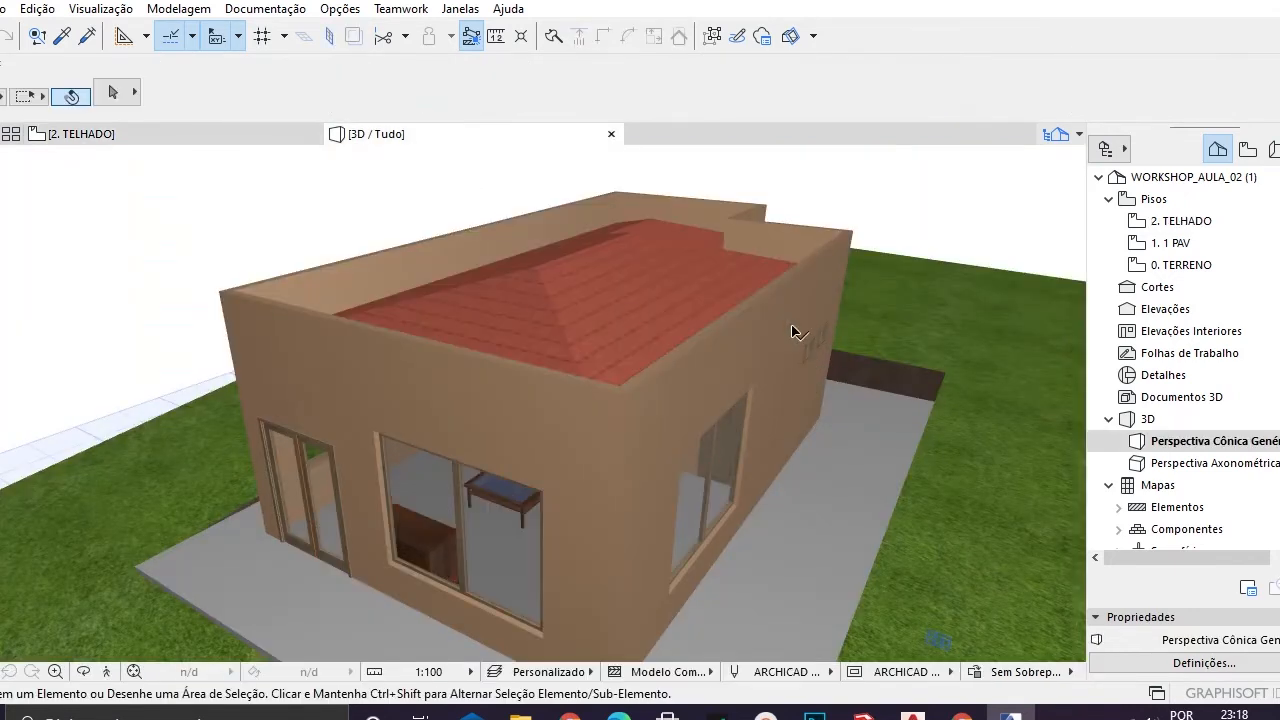
{"action": "middle_click_drag", "start_coordinate": [677, 334], "coordinate": [633, 327], "text": "shift"}
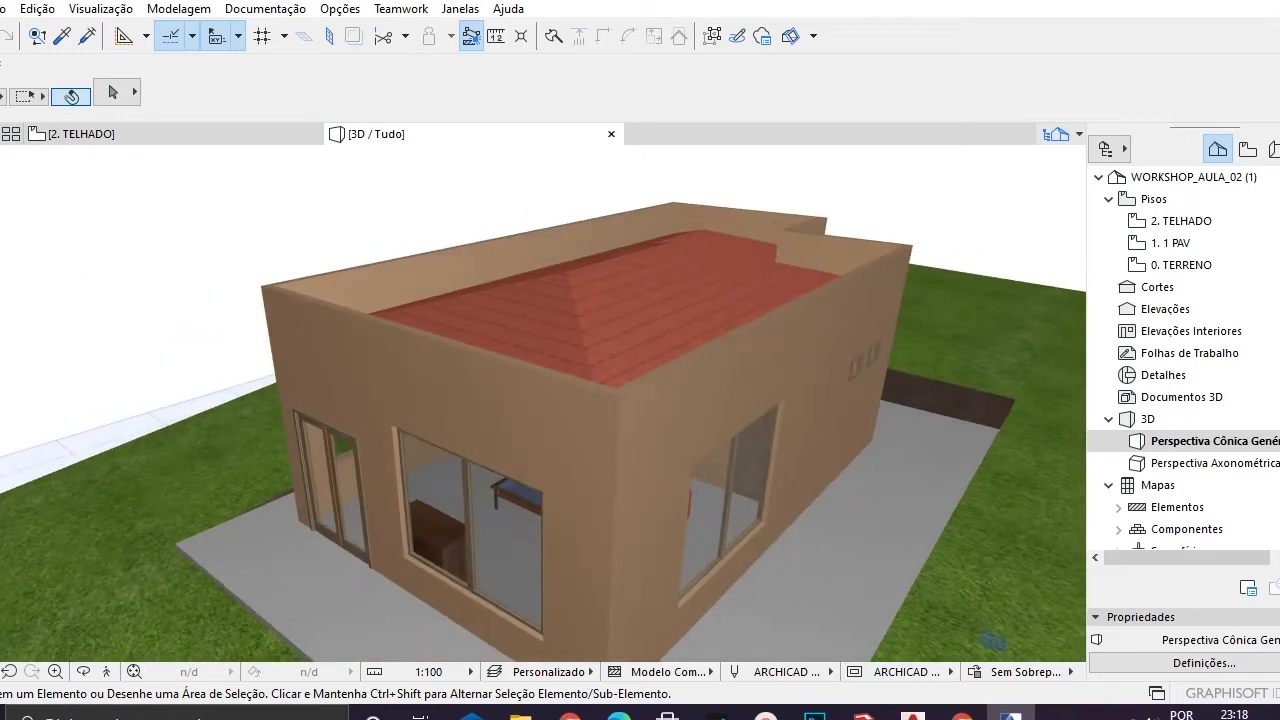
{"action": "middle_click_drag", "start_coordinate": [537, 324], "coordinate": [597, 346], "text": "shift"}
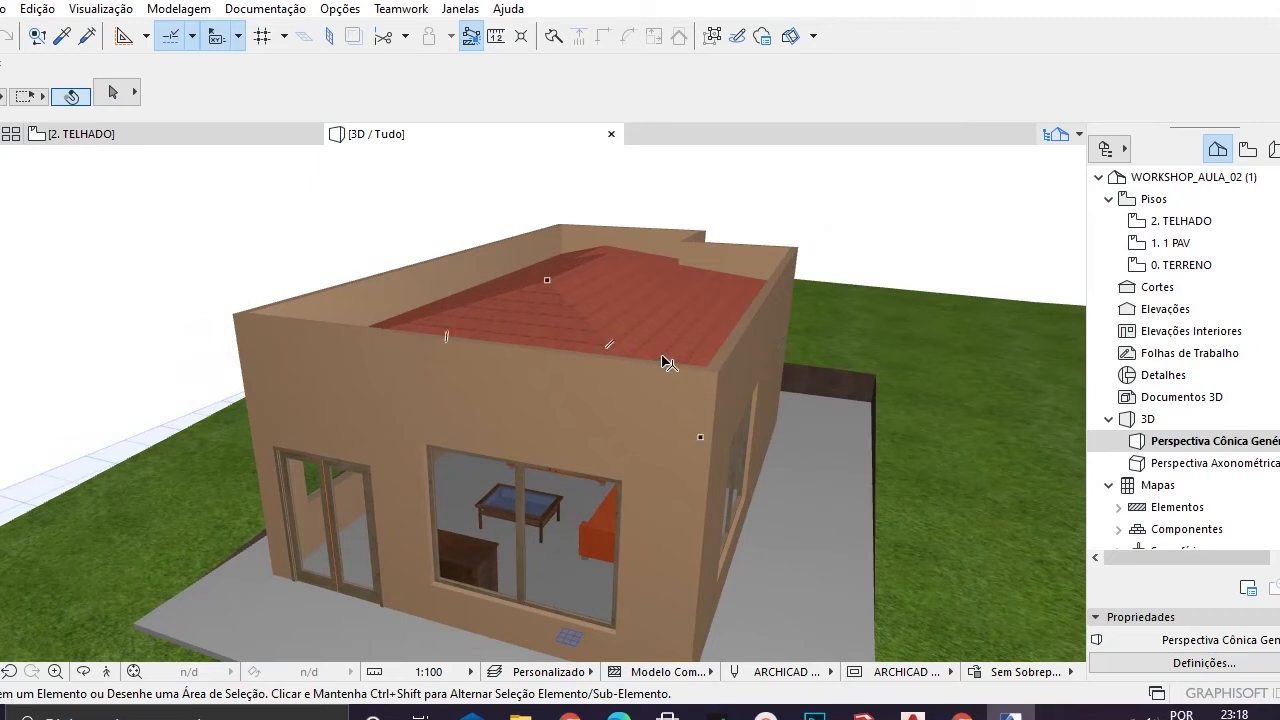
{"action": "left_click", "coordinate": [620, 289]}
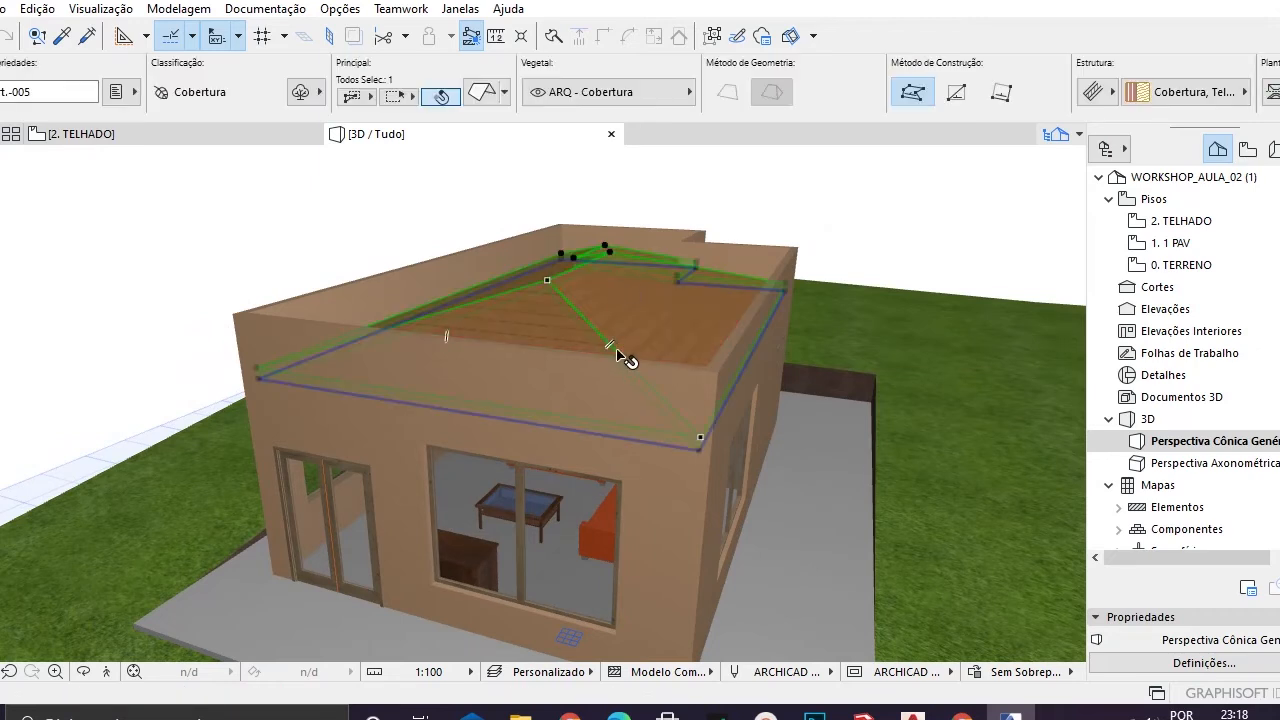
{"action": "scroll", "coordinate": [797, 100], "scroll_direction": "down", "scroll_amount": 5}
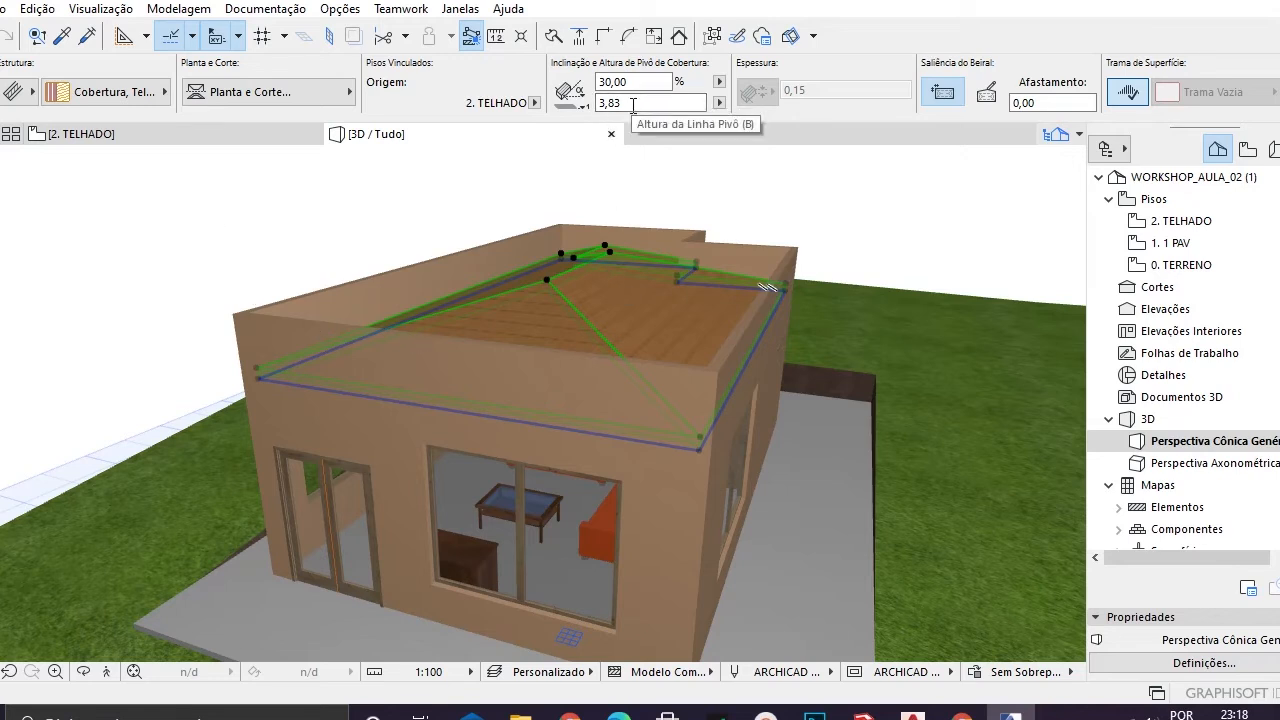
- Examine the roof's slopes and ridges inside the parapet walls from different angles in the 3D view
{"action": "key", "text": "Escape"}
{"action": "left_click", "coordinate": [638, 310]}
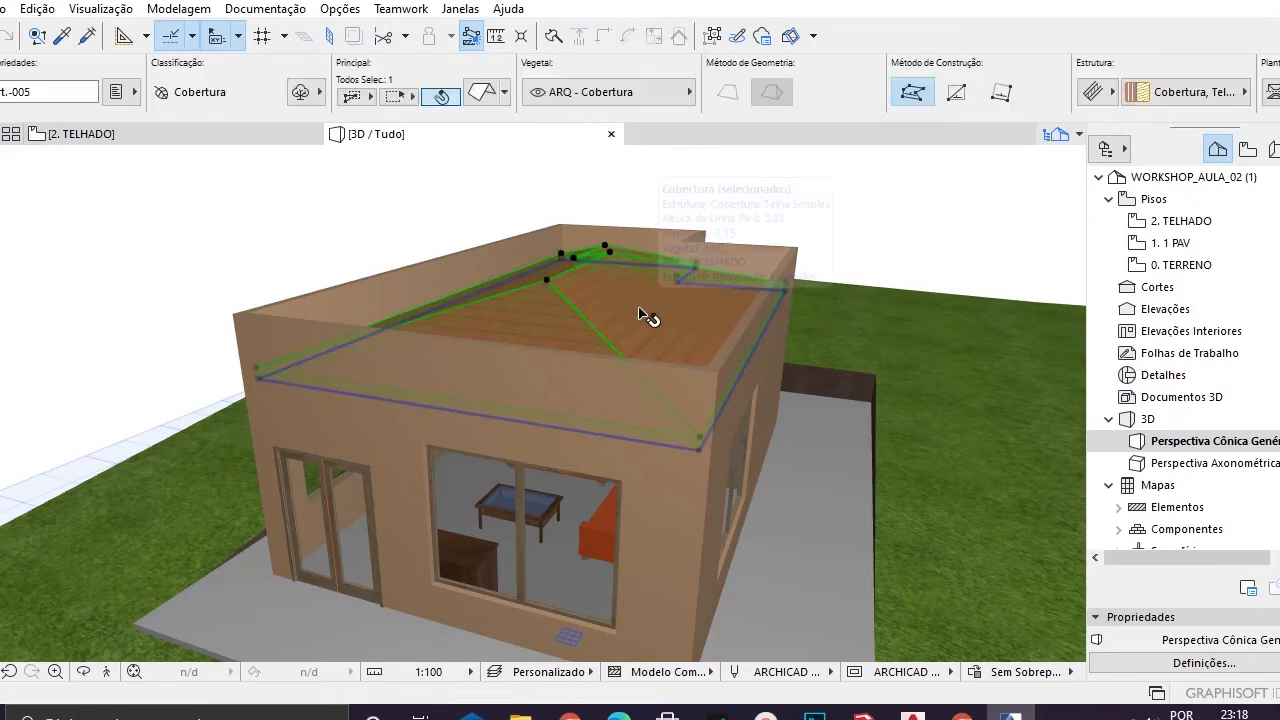
{"action": "key", "text": "Escape"}
{"action": "left_click_drag", "start_coordinate": [558, 405], "coordinate": [576, 348]}
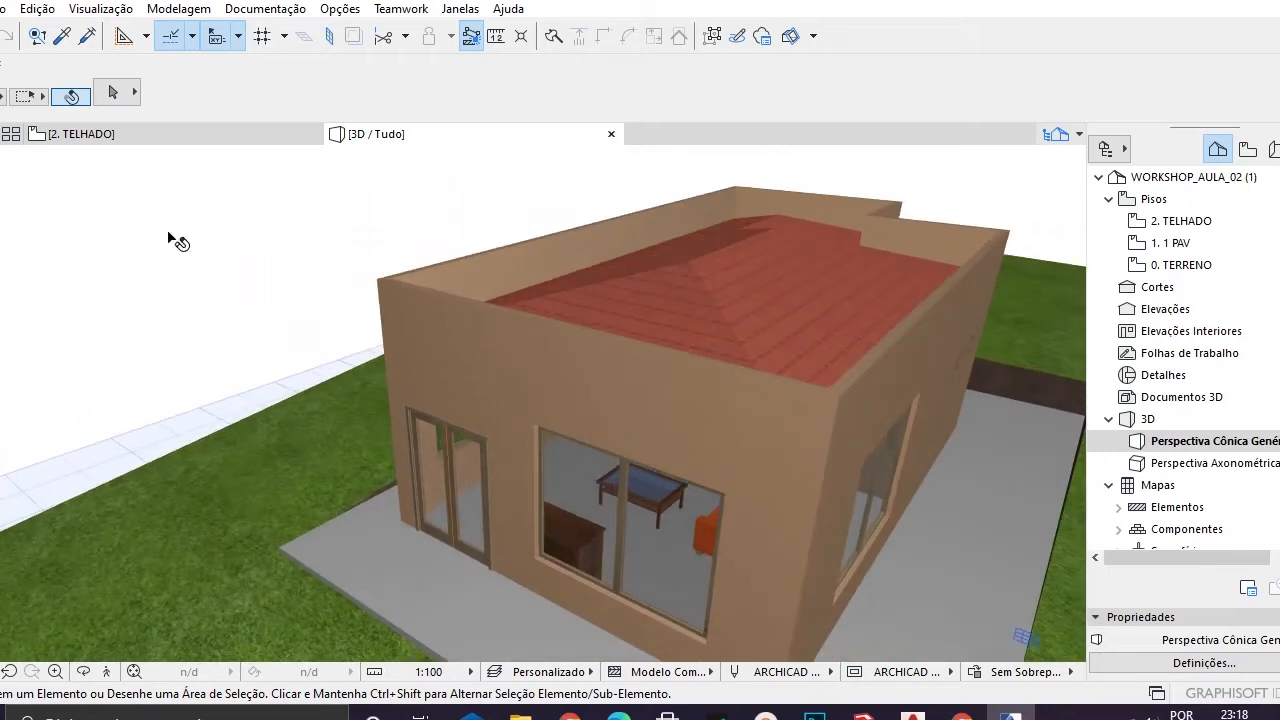
{"action": "left_click", "coordinate": [466, 282]}
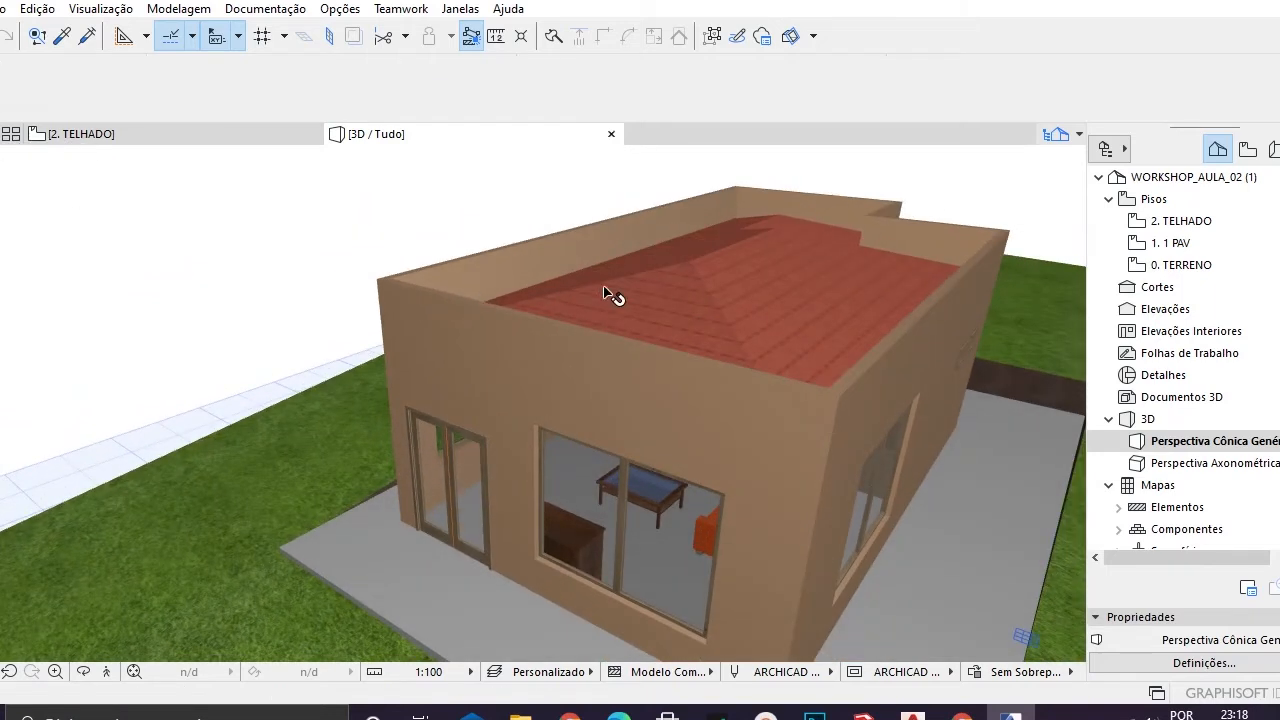
{"action": "left_click", "coordinate": [810, 318]}
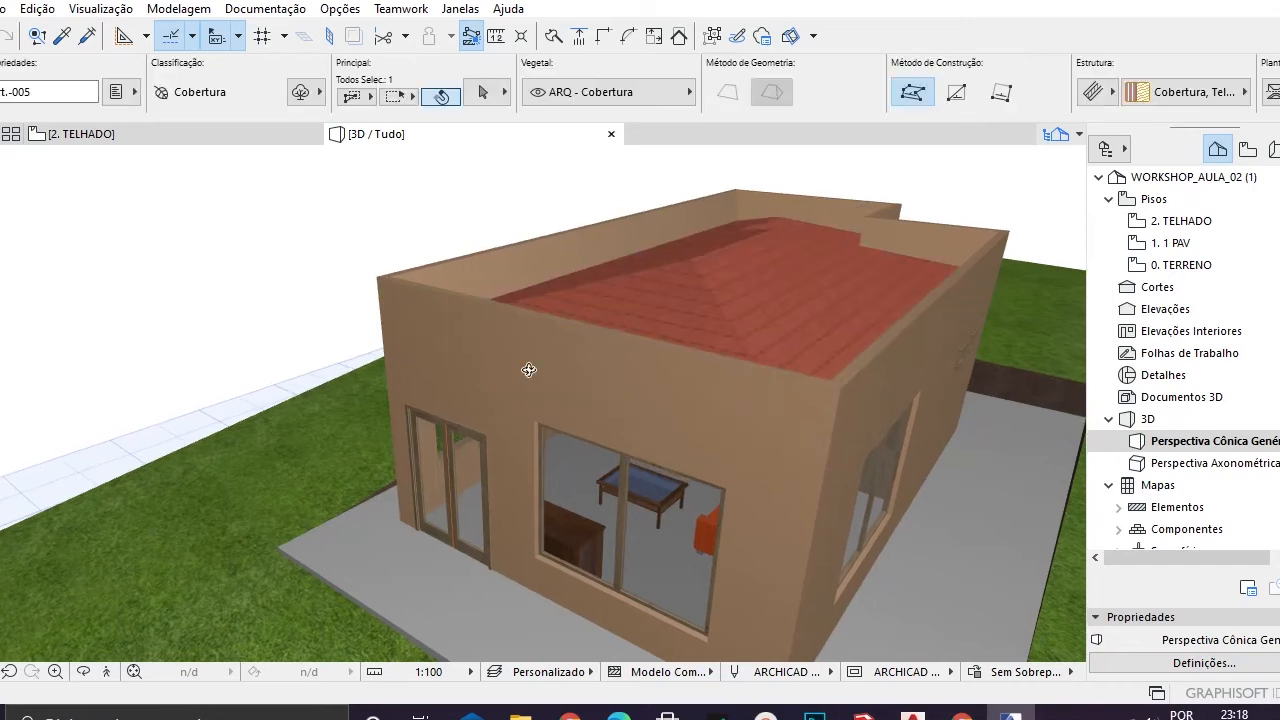
{"action": "left_click", "coordinate": [142, 211]}
{"action": "middle_click_drag", "start_coordinate": [547, 289], "coordinate": [451, 332], "text": "shift"}
{"action": "middle_click_drag", "start_coordinate": [631, 421], "coordinate": [605, 442], "text": "shift"}
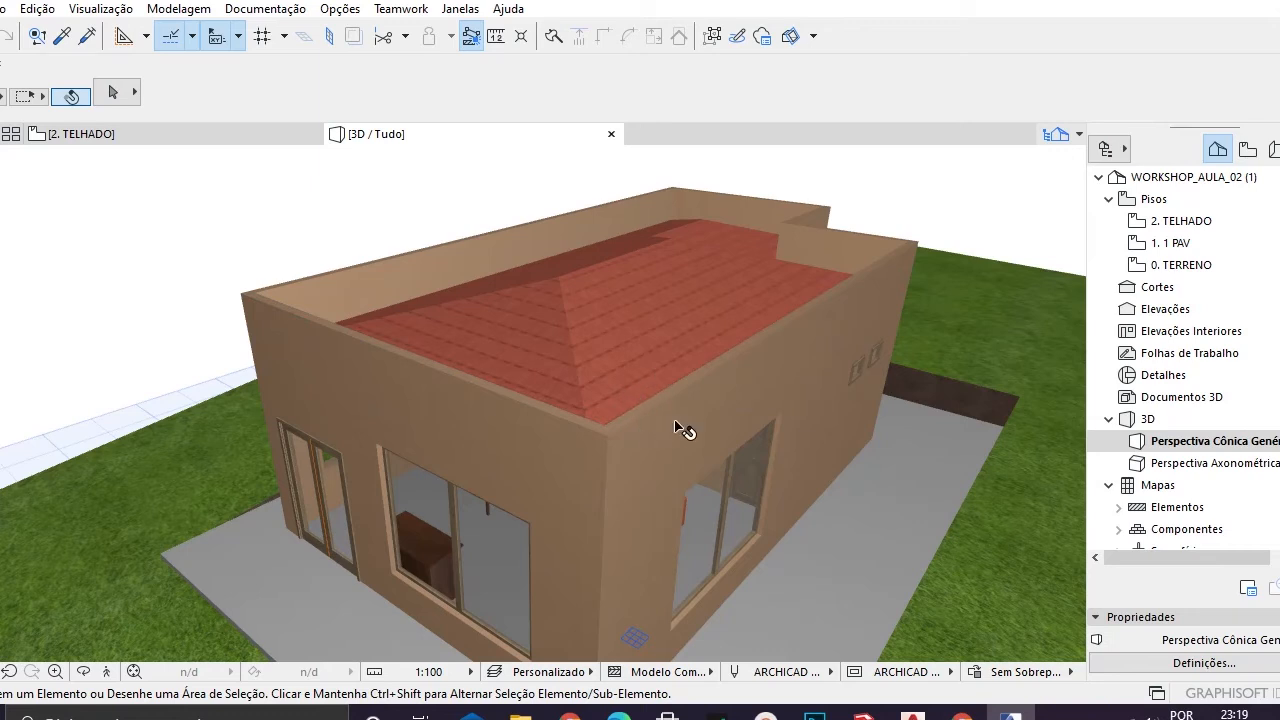
- Delete all six parapet walls around the house roof in the 3D view
{"action": "left_click", "coordinate": [680, 432]}
{"action": "left_click", "coordinate": [545, 432], "text": "shift"}
{"action": "left_click", "coordinate": [478, 250], "text": "shift"}
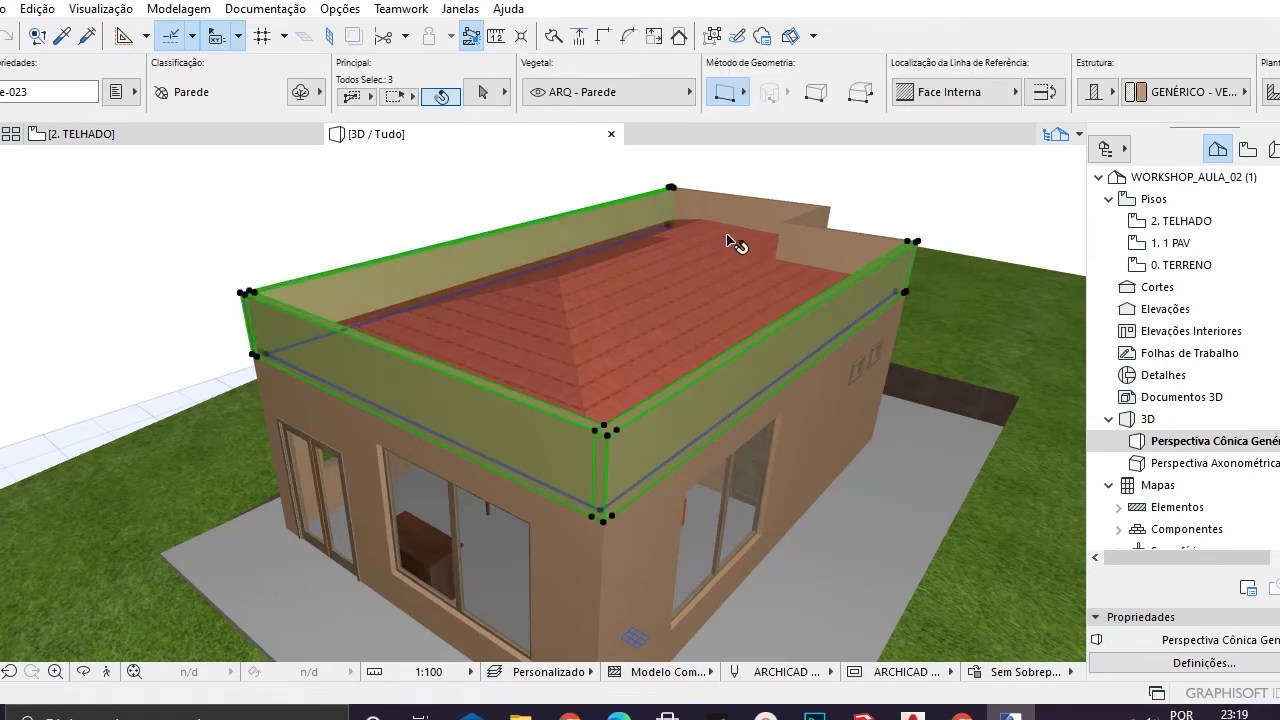
{"action": "left_click", "coordinate": [834, 248], "text": "shift"}
{"action": "left_click", "coordinate": [834, 250], "text": "shift"}
{"action": "left_click", "coordinate": [841, 254], "text": "shift"}
{"action": "middle_click_drag", "start_coordinate": [836, 264], "coordinate": [797, 268]}
{"action": "left_click", "coordinate": [790, 234], "text": "shift"}
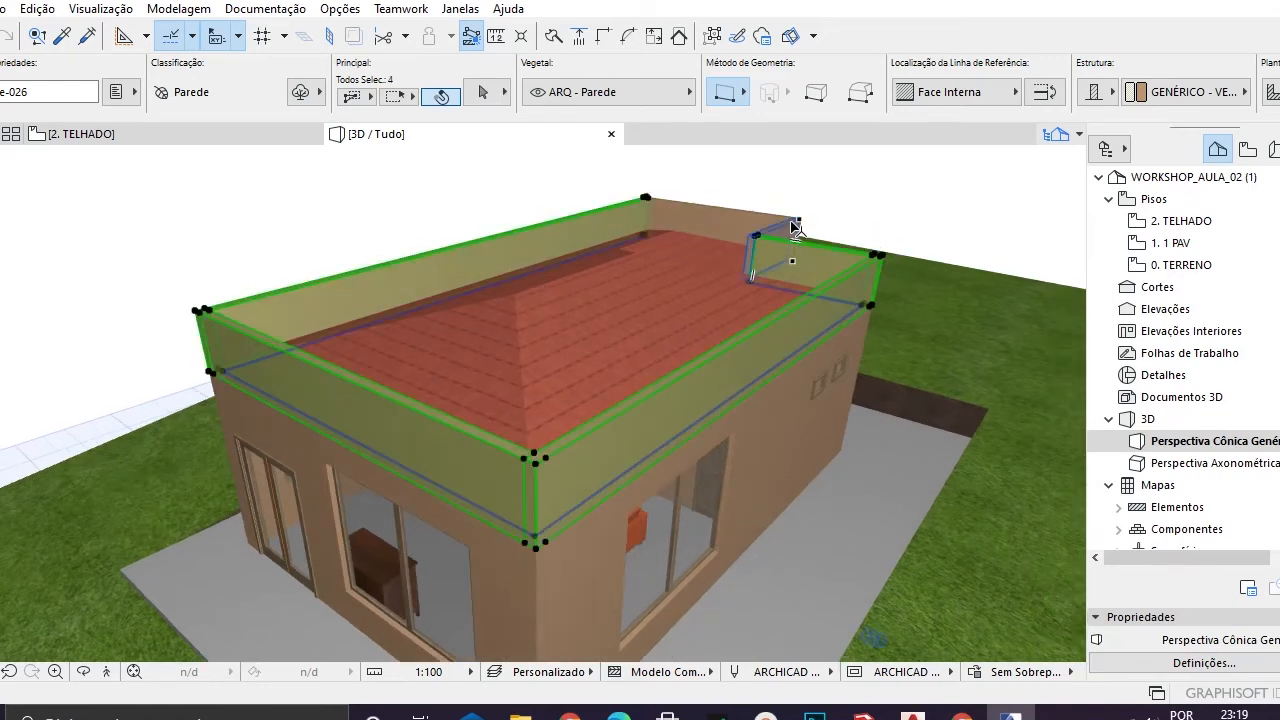
{"action": "left_click", "coordinate": [742, 233], "text": "shift"}
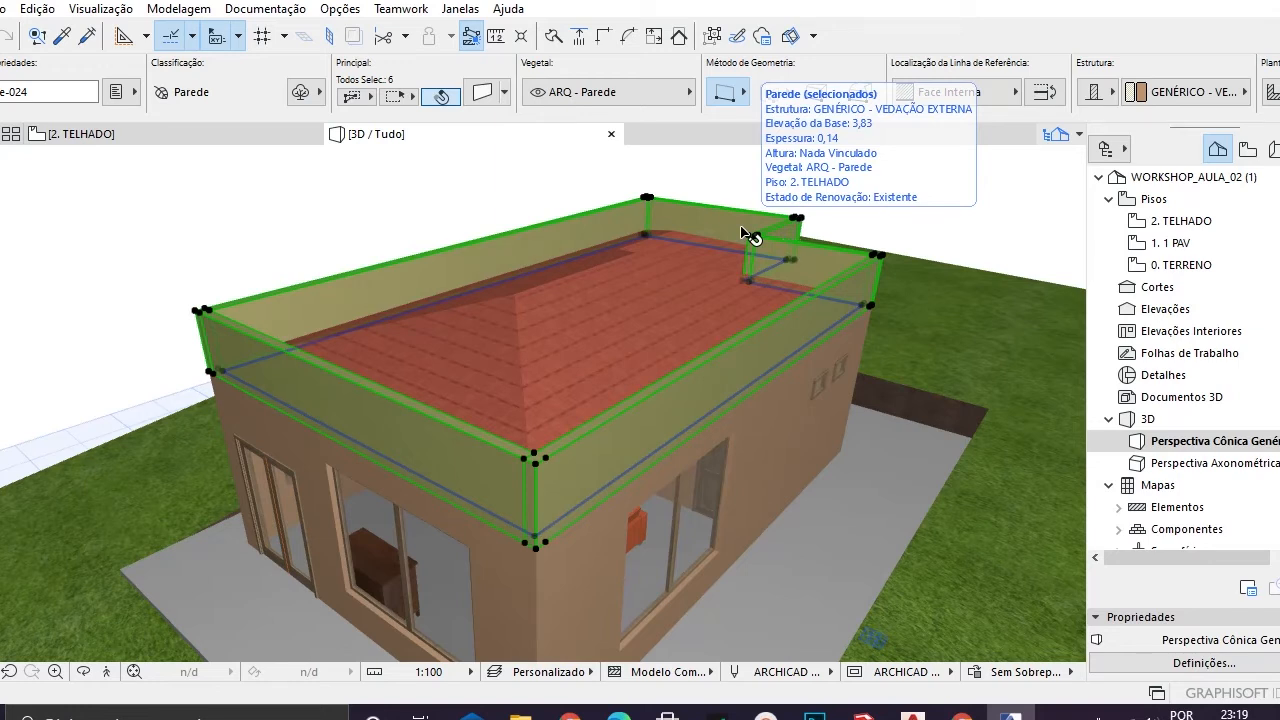
{"action": "key", "text": "Delete"}
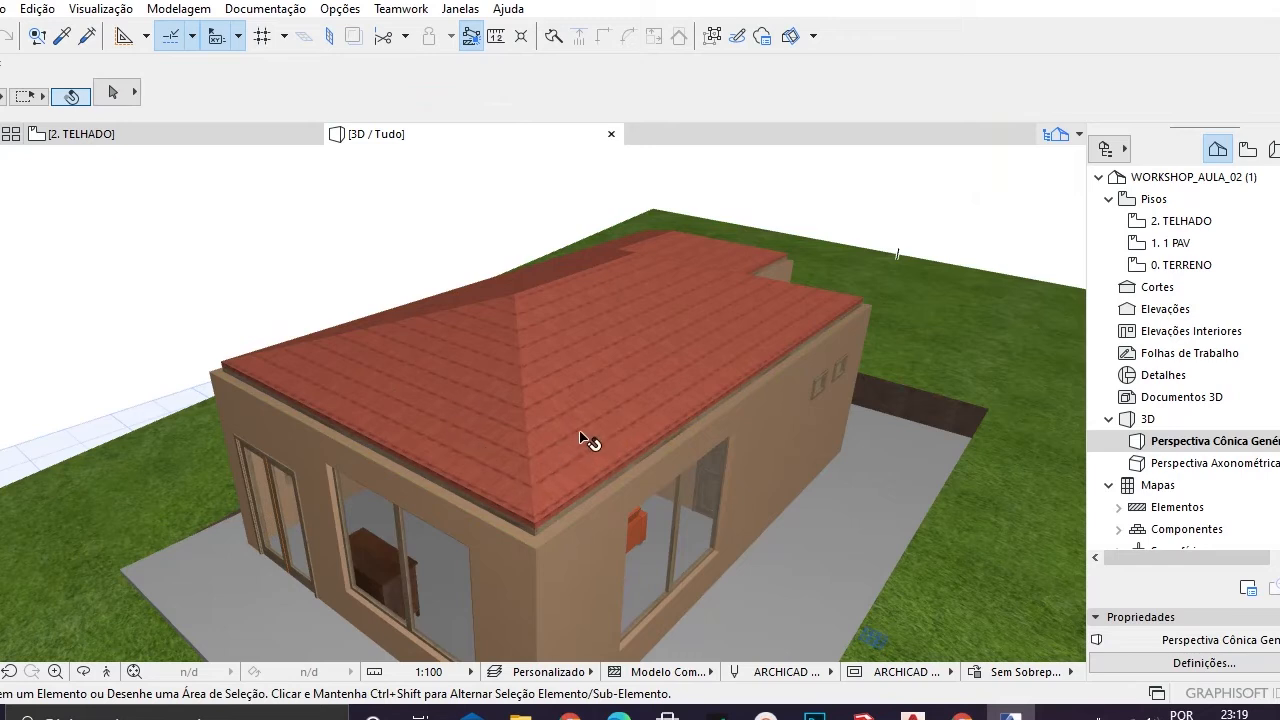
- Set the hipped roof's eaves overhang offset to 0.80 in the 3D view
{"action": "left_click", "coordinate": [588, 440]}
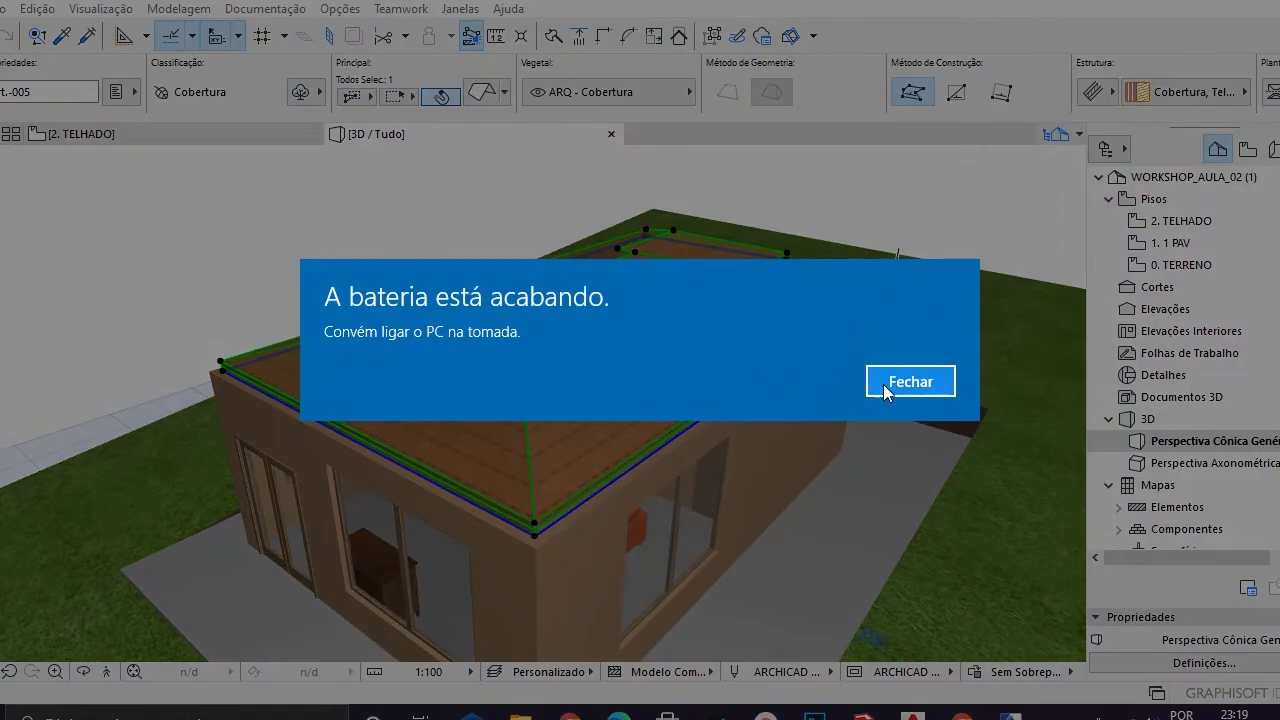
{"action": "left_click", "coordinate": [908, 382]}
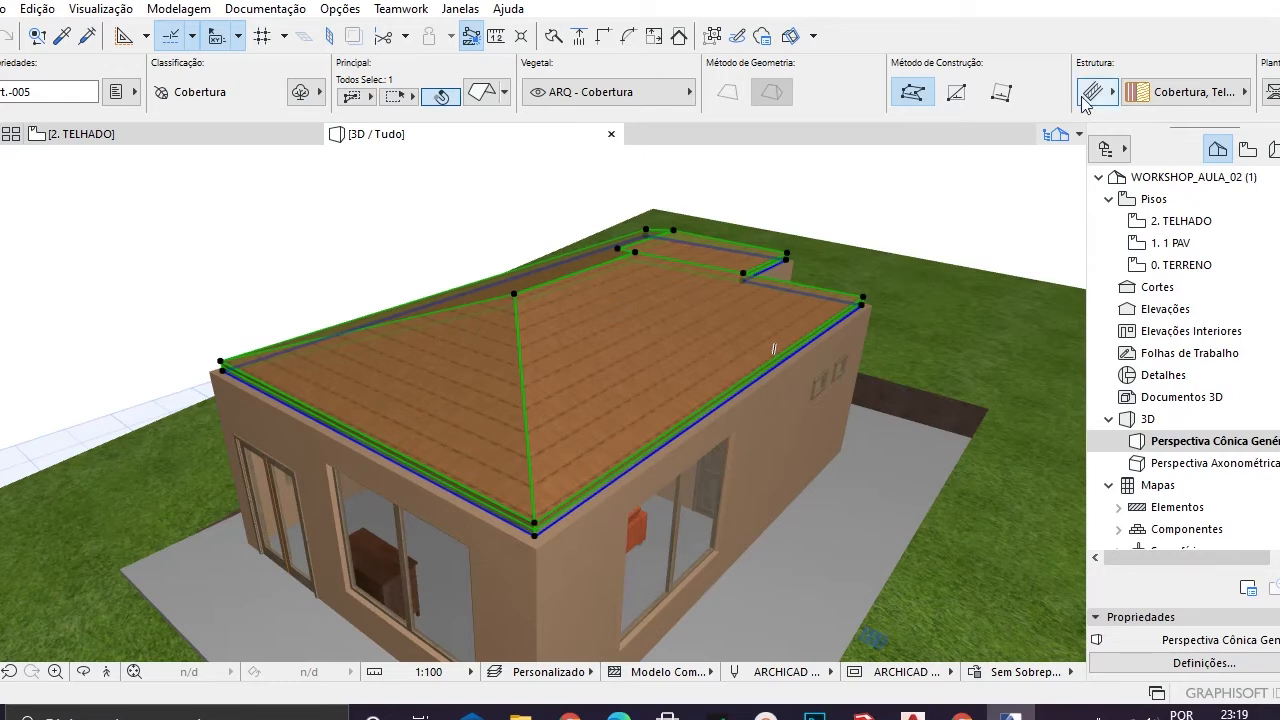
{"action": "scroll", "coordinate": [1080, 100], "scroll_direction": "down", "scroll_amount": 5}
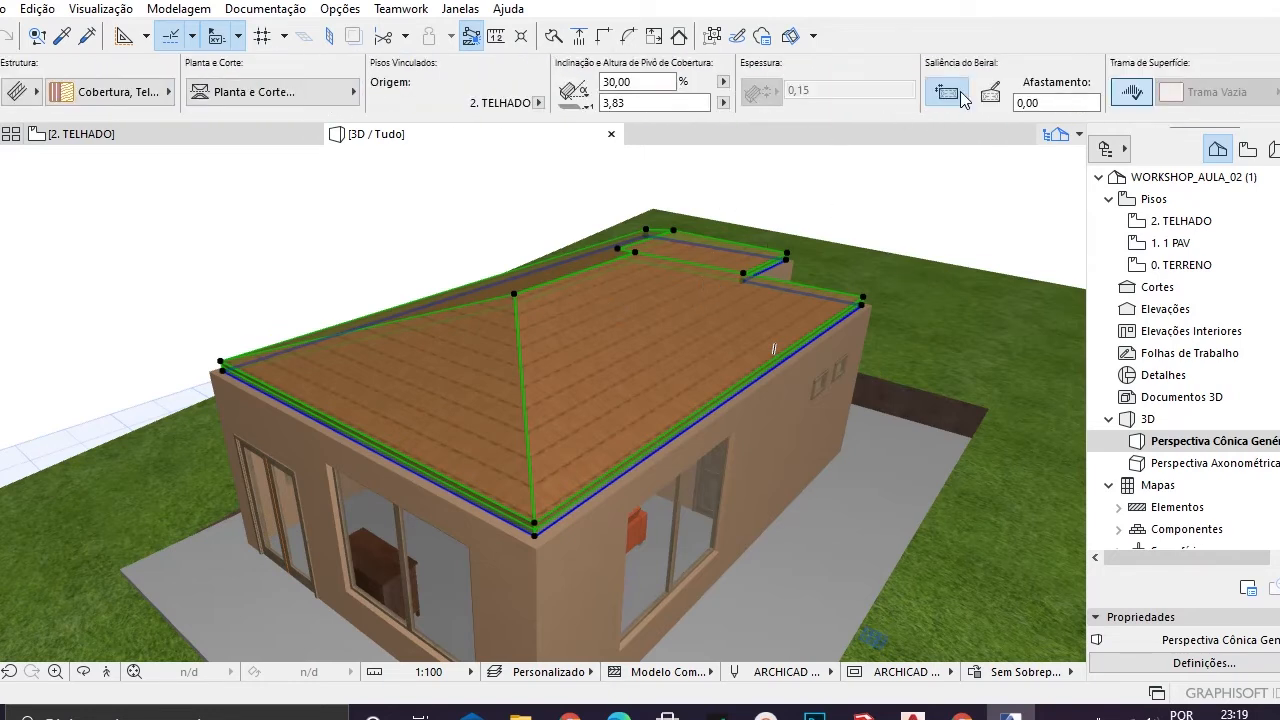
{"action": "left_click", "coordinate": [1040, 102]}
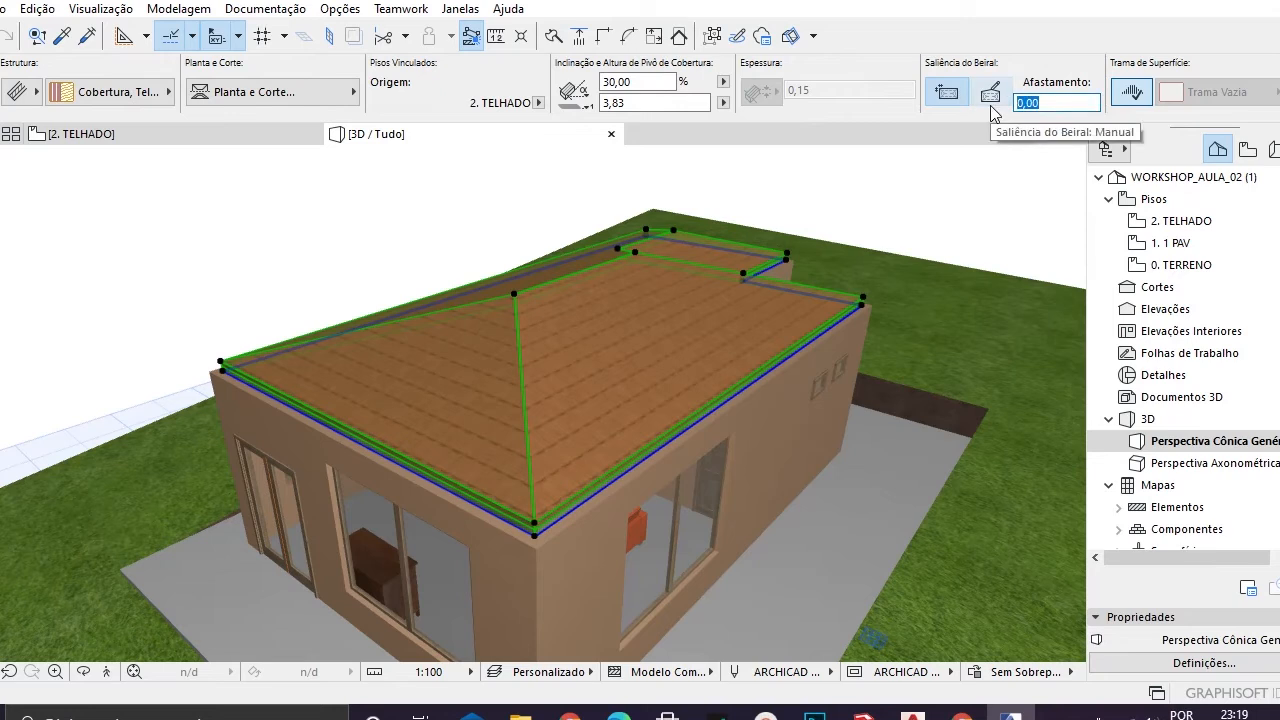
{"action": "type", "text": "0,8"}
{"action": "key", "text": "Return"}
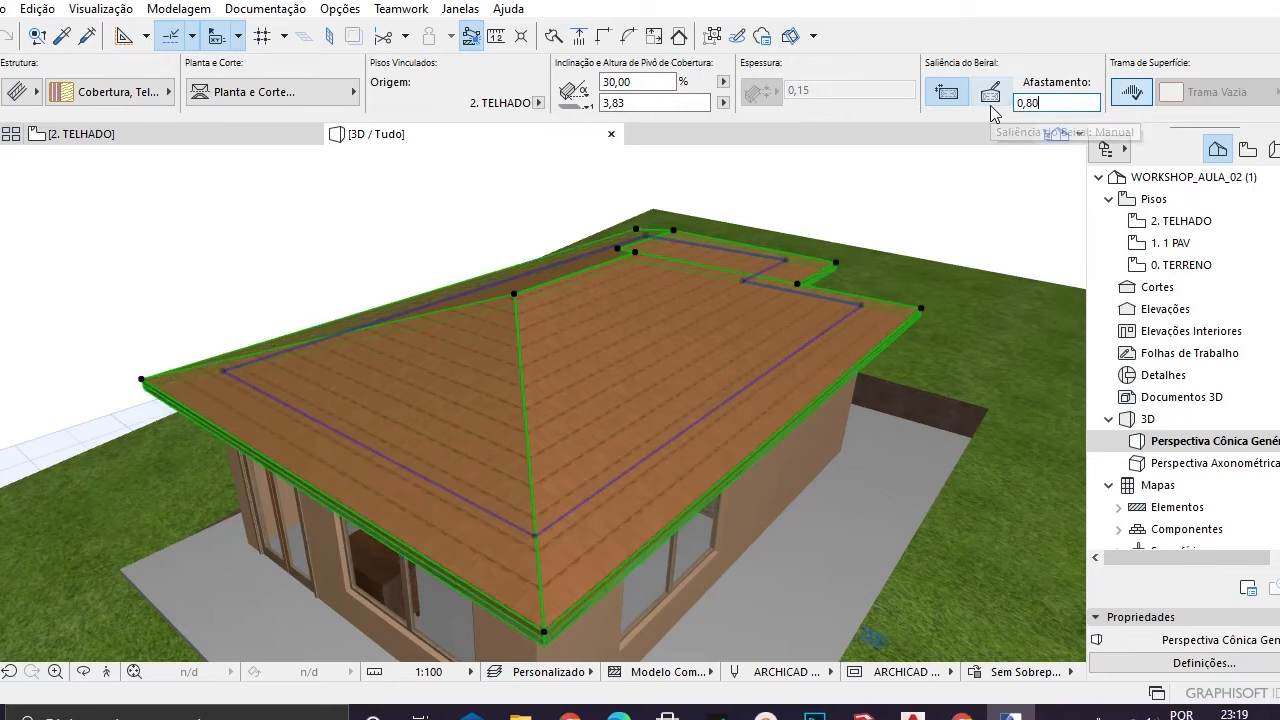
{"action": "left_click", "coordinate": [336, 250]}
{"action": "middle_click_drag", "start_coordinate": [543, 423], "coordinate": [617, 334], "text": "shift"}
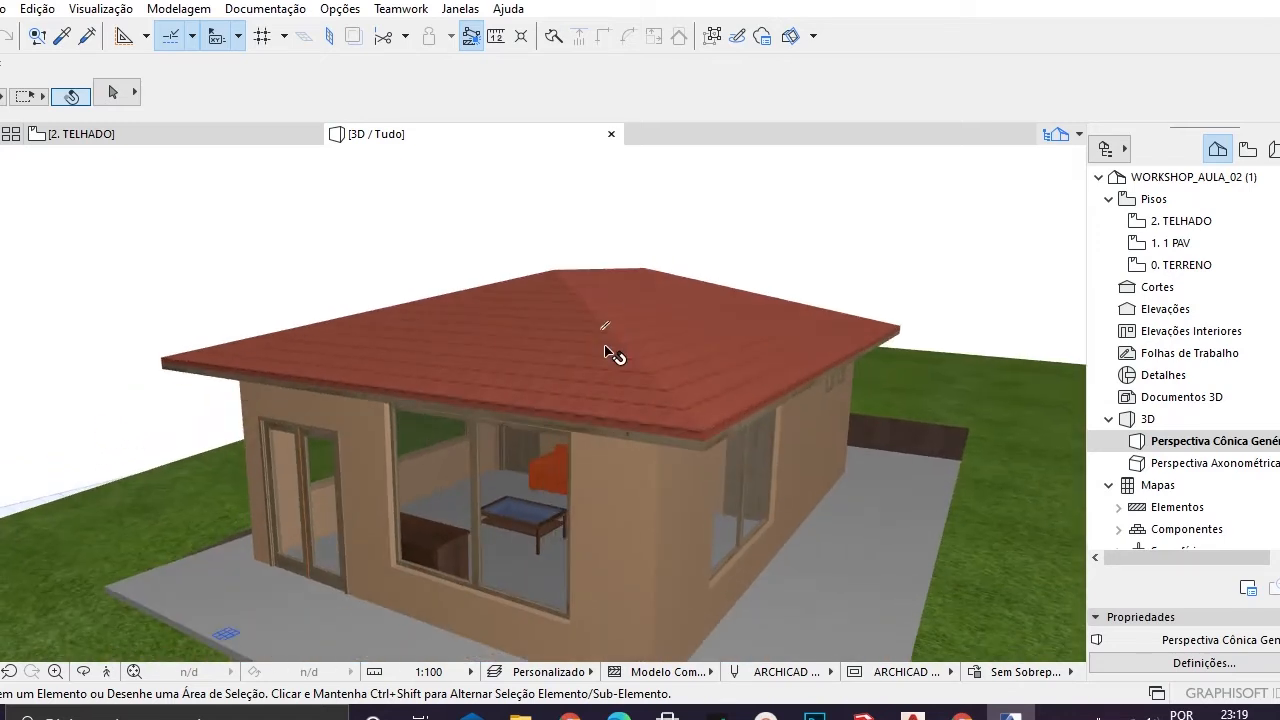
- Check the hipped roof from the house's front side, and delete it from the model
{"action": "left_click", "coordinate": [610, 350]}
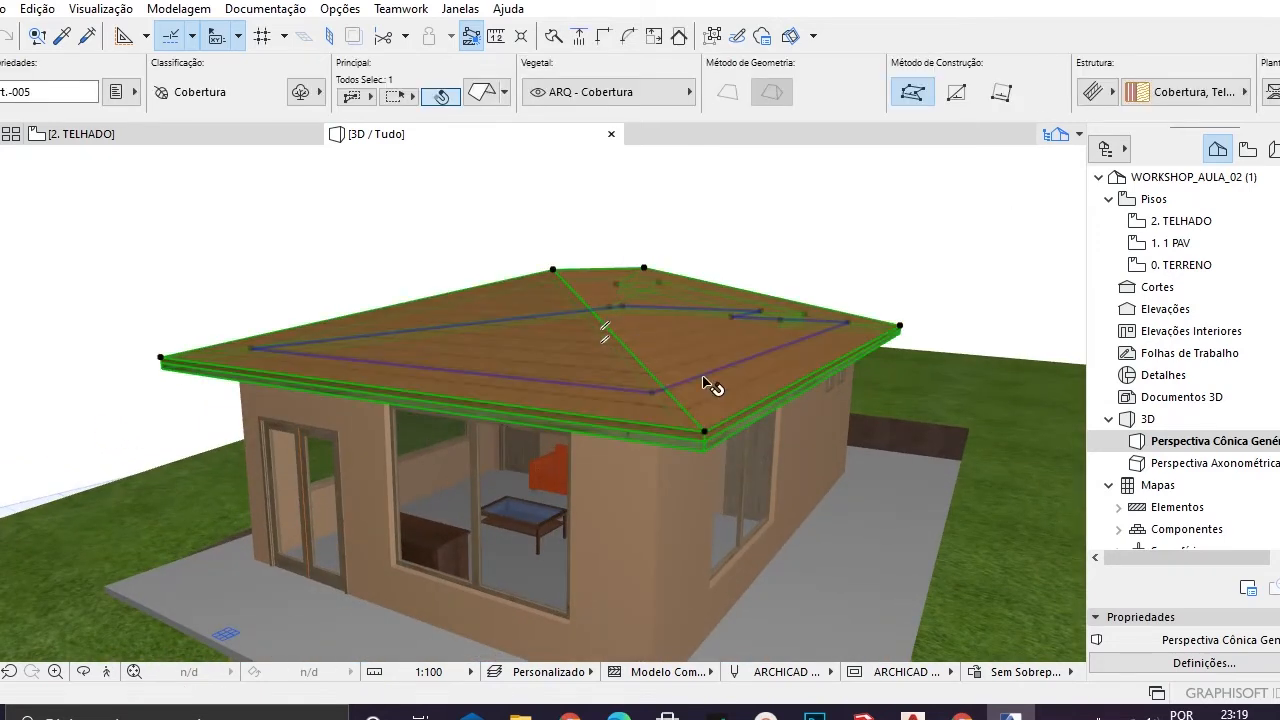
{"action": "left_click", "coordinate": [563, 214]}
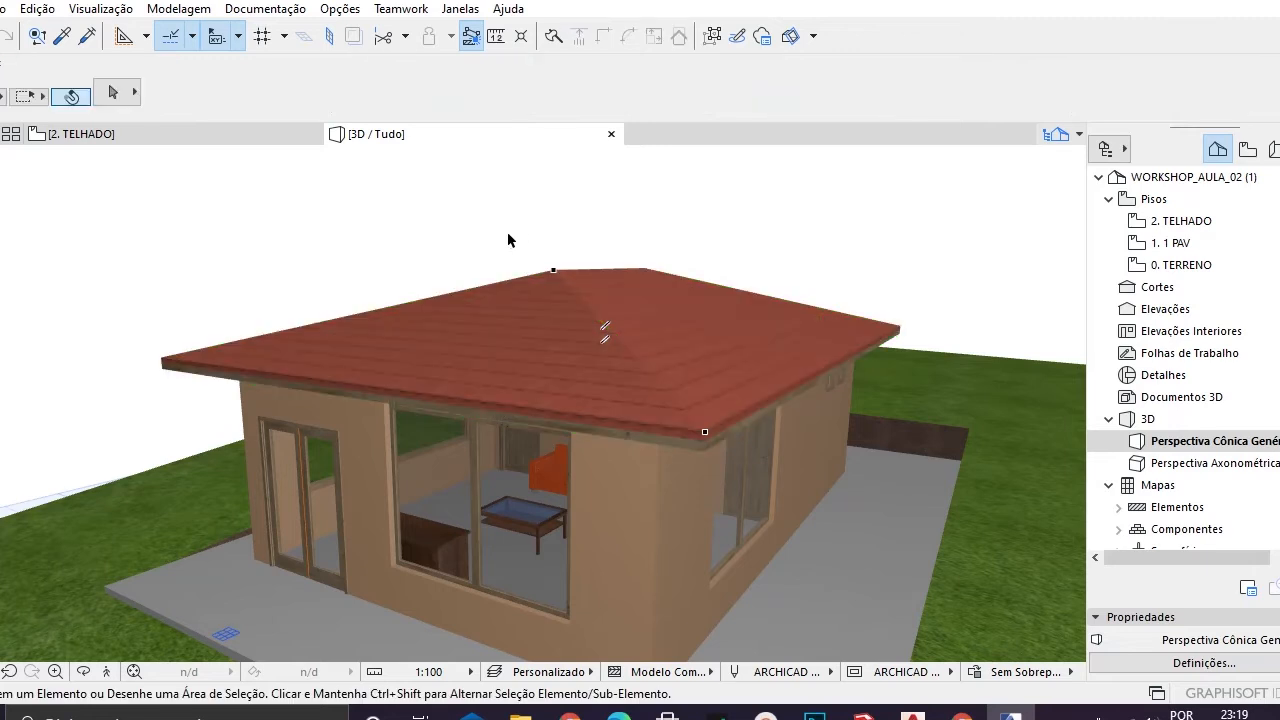
{"action": "left_click", "coordinate": [615, 320]}
{"action": "key", "text": "Escape"}
{"action": "middle_click_drag", "start_coordinate": [575, 372], "coordinate": [571, 323], "text": "shift"}
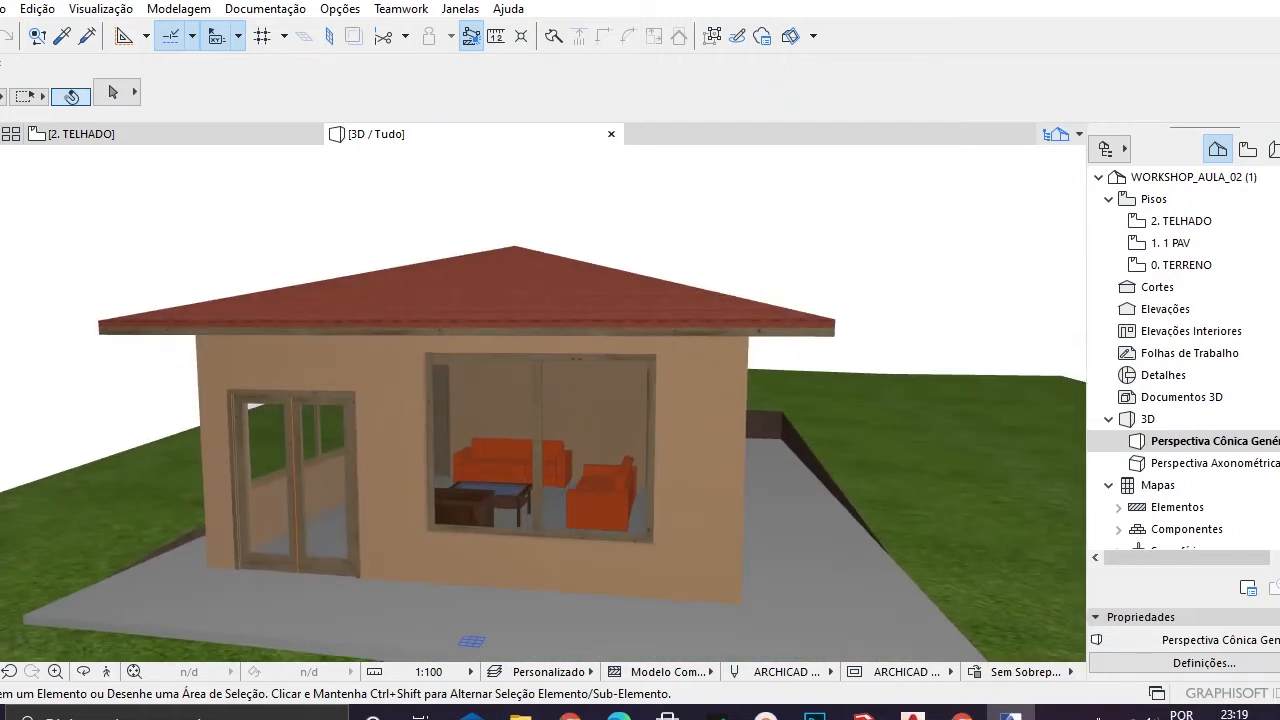
{"action": "left_click", "coordinate": [513, 310]}
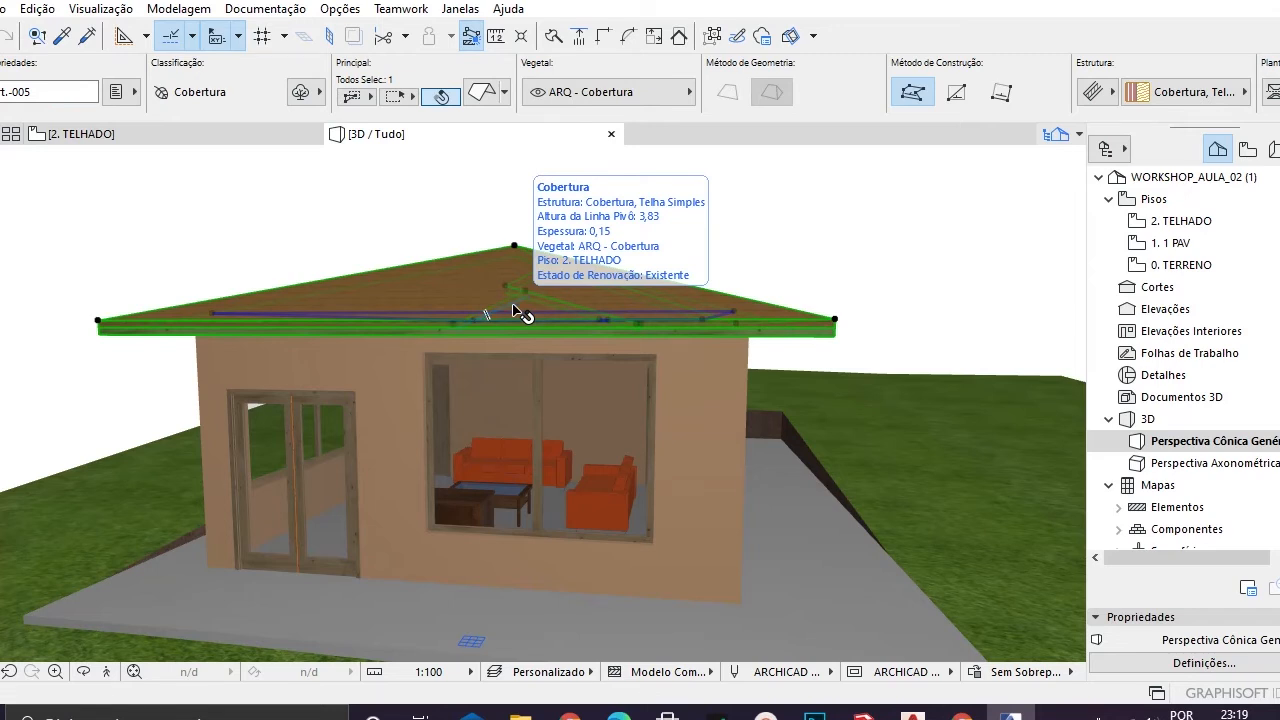
{"action": "key", "text": "Delete"}
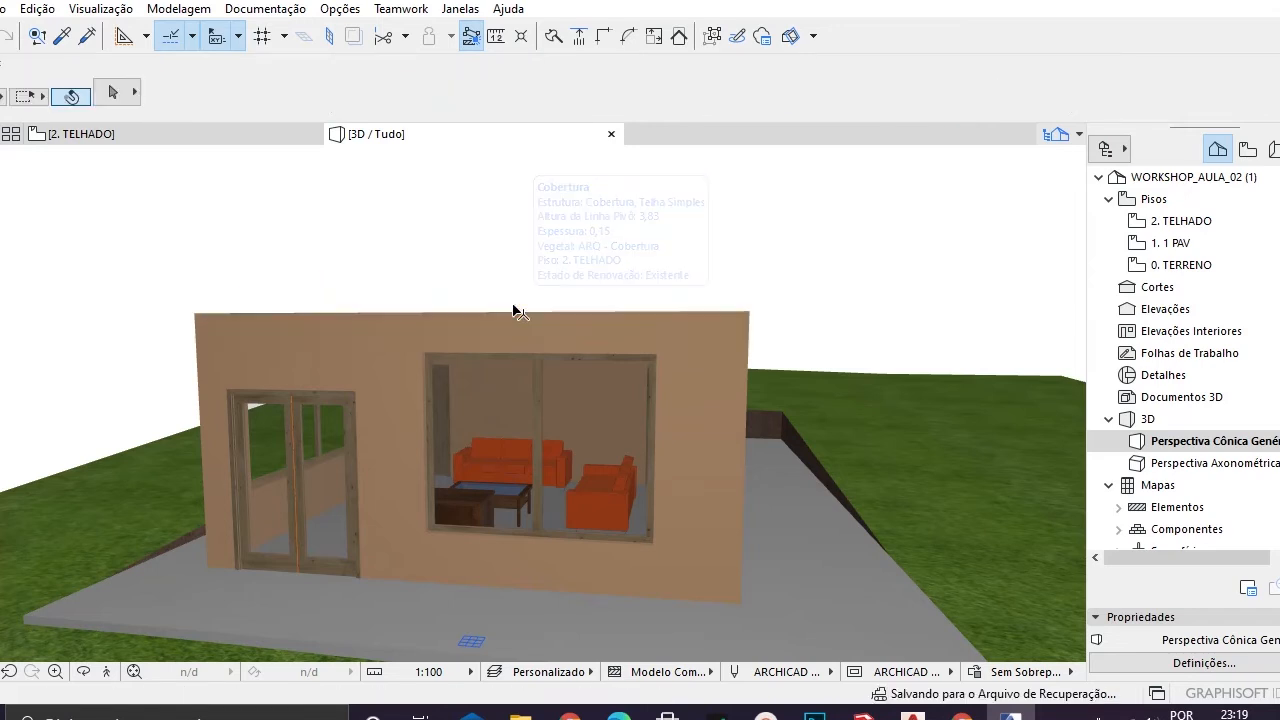
- Draw a rectangular gable roof on 2. TELHADO, from the slab's upper-left corner to the opposite corner enclosing the whole outline
{"action": "left_click", "coordinate": [165, 133]}
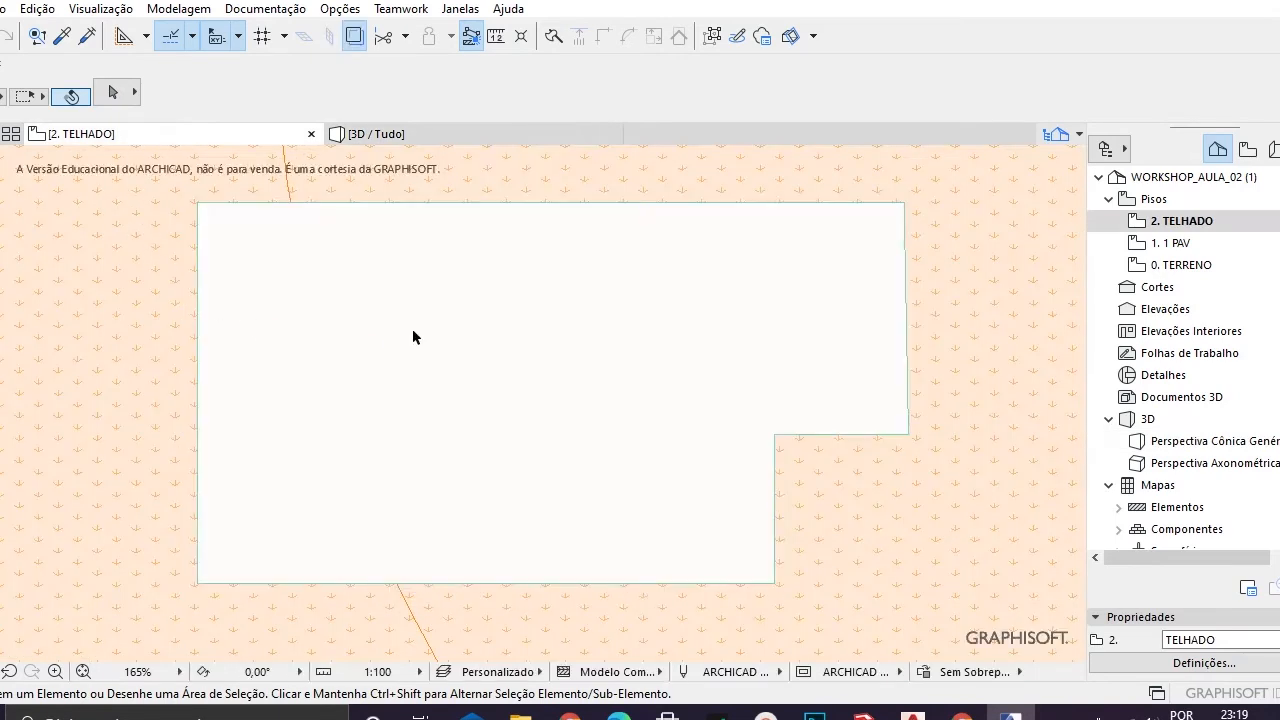
{"action": "scroll", "coordinate": [286, 306], "scroll_direction": "down", "scroll_amount": 4}
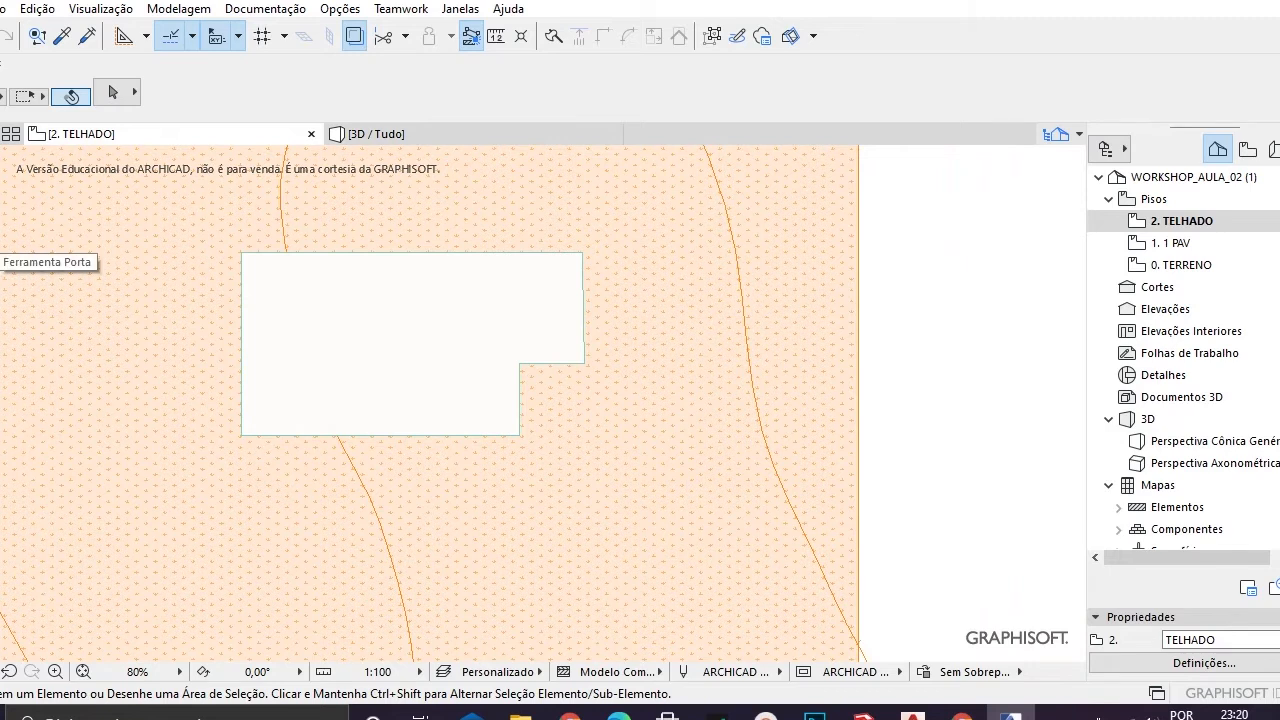
{"action": "scroll", "coordinate": [350, 254], "scroll_direction": "up", "scroll_amount": 2}
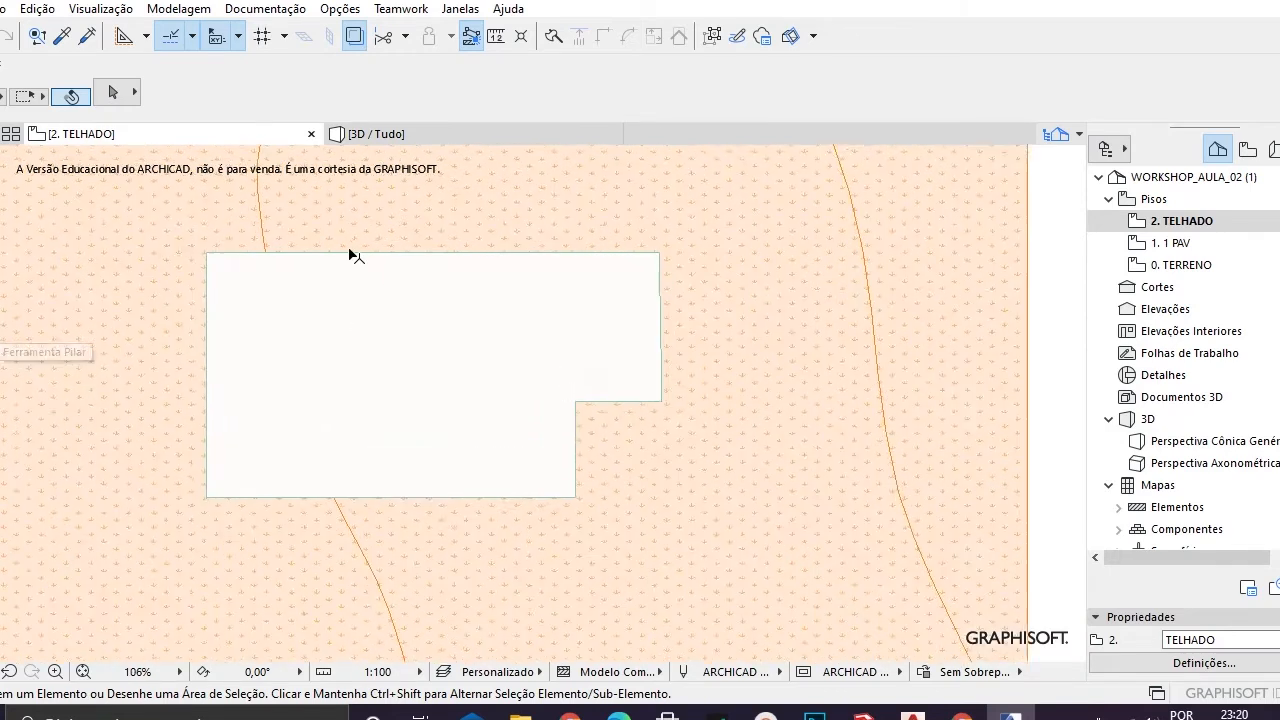
{"action": "scroll", "coordinate": [350, 254], "scroll_direction": "up", "scroll_amount": 1}
{"action": "left_click", "coordinate": [2, 496]}
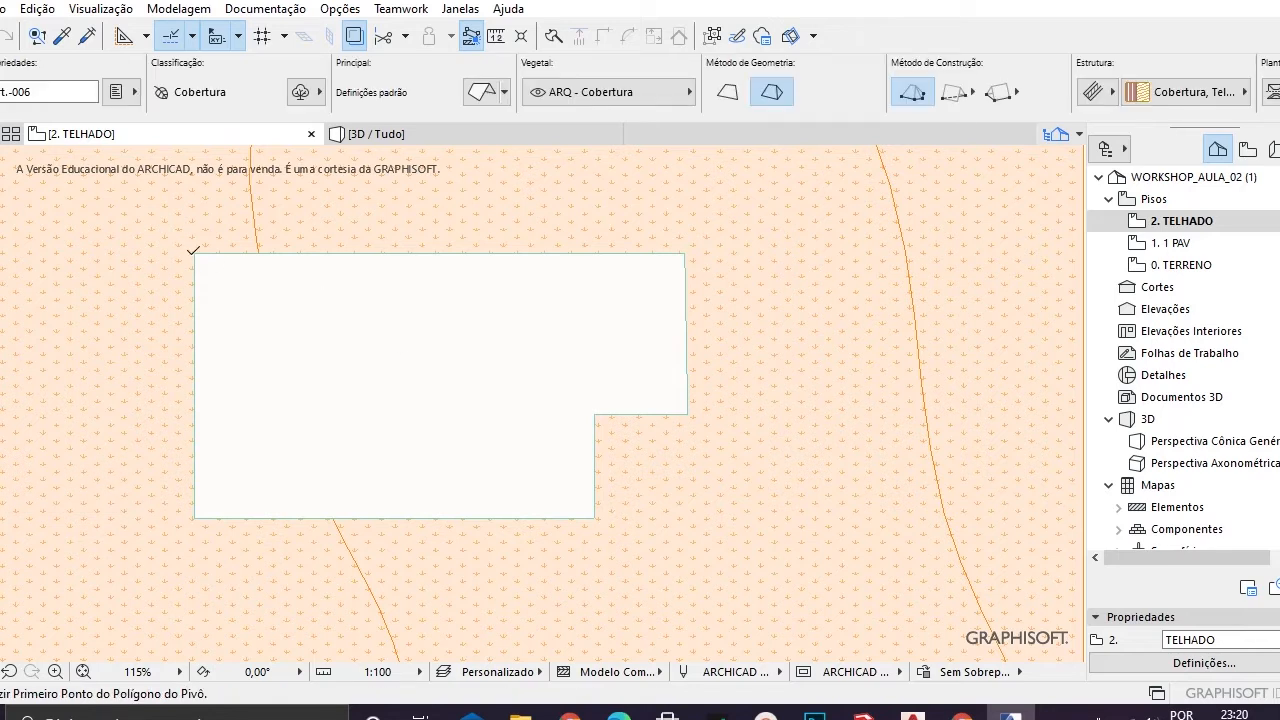
{"action": "left_click", "coordinate": [954, 93]}
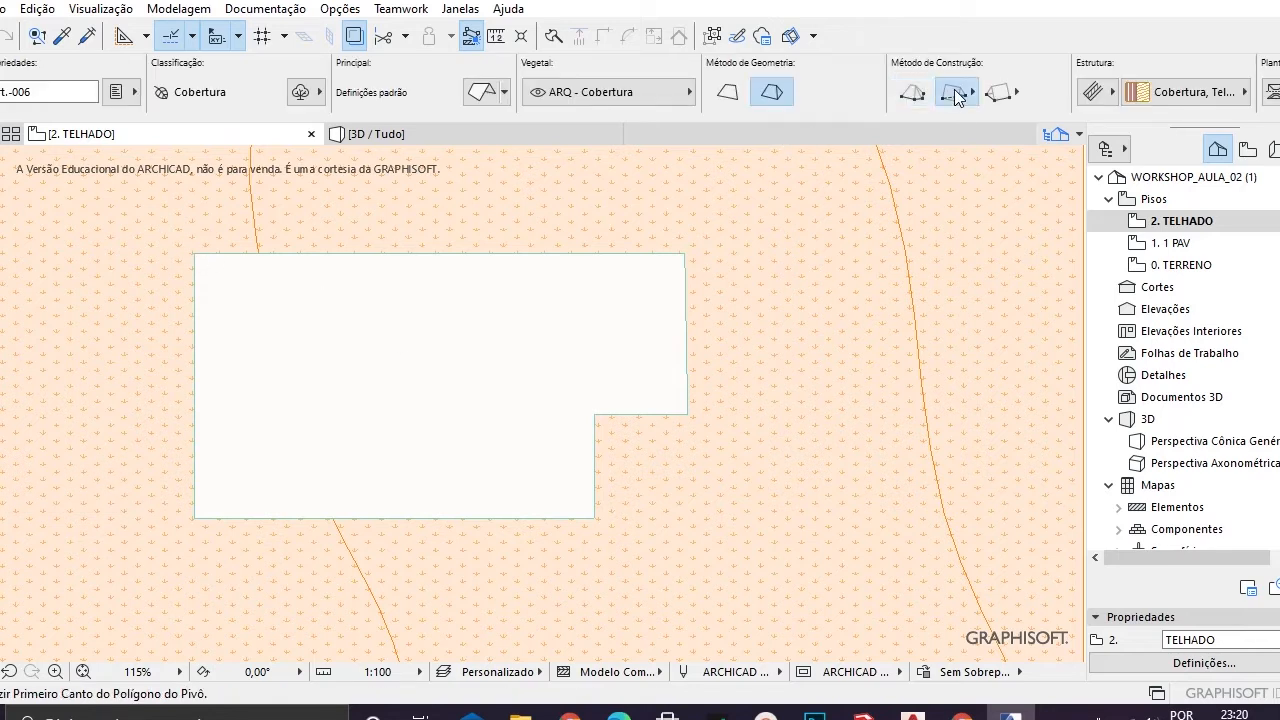
{"action": "left_click", "coordinate": [195, 253]}
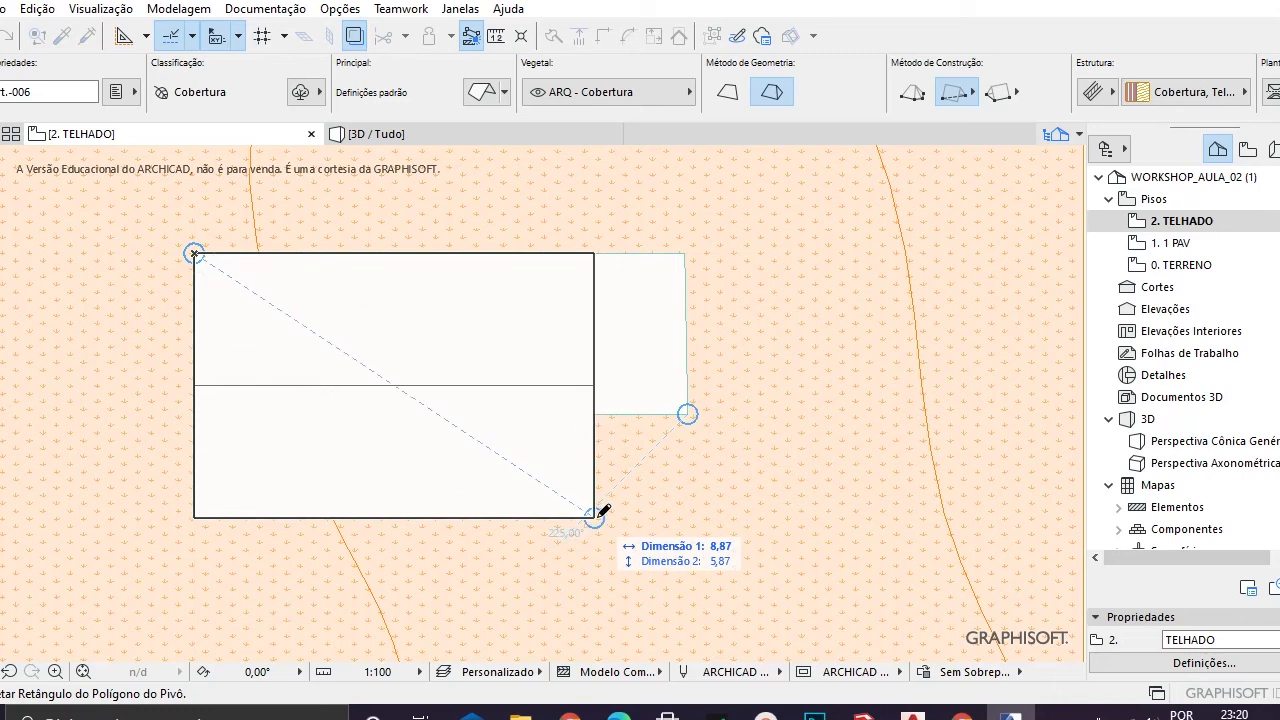
{"action": "left_click", "coordinate": [688, 517]}
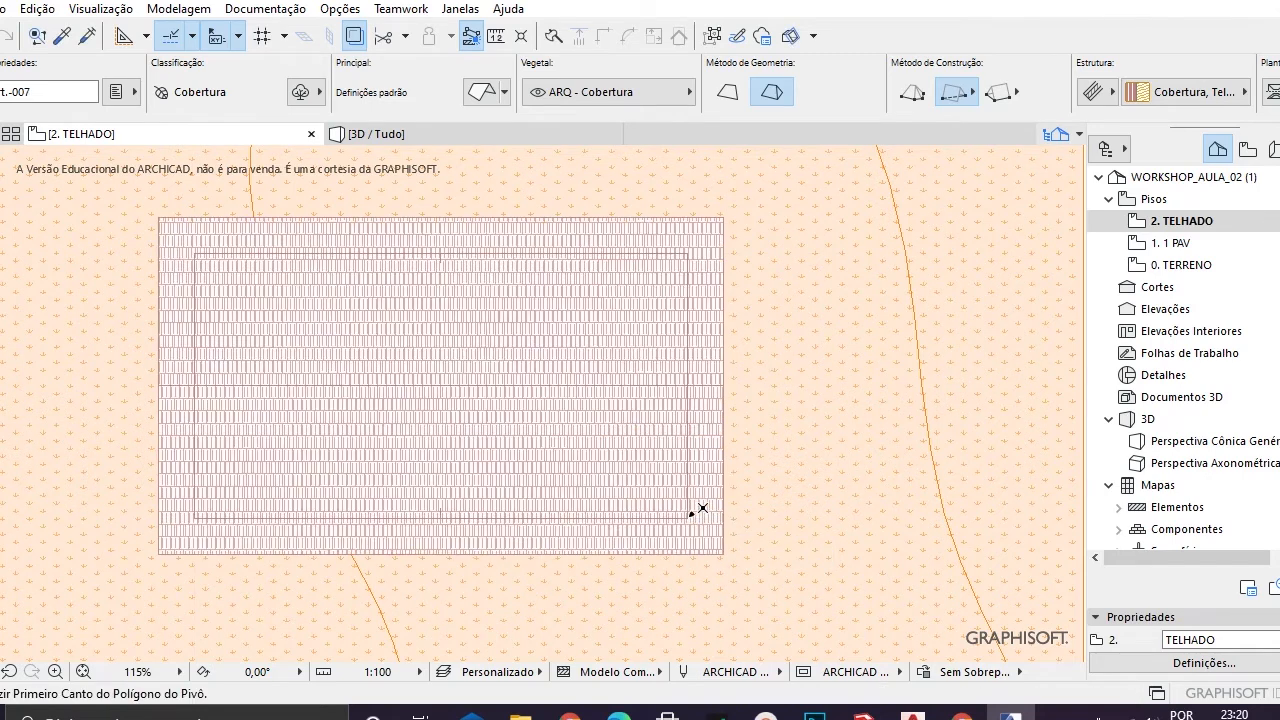
{"action": "left_click", "coordinate": [2, 128]}
{"action": "left_click", "coordinate": [384, 340]}
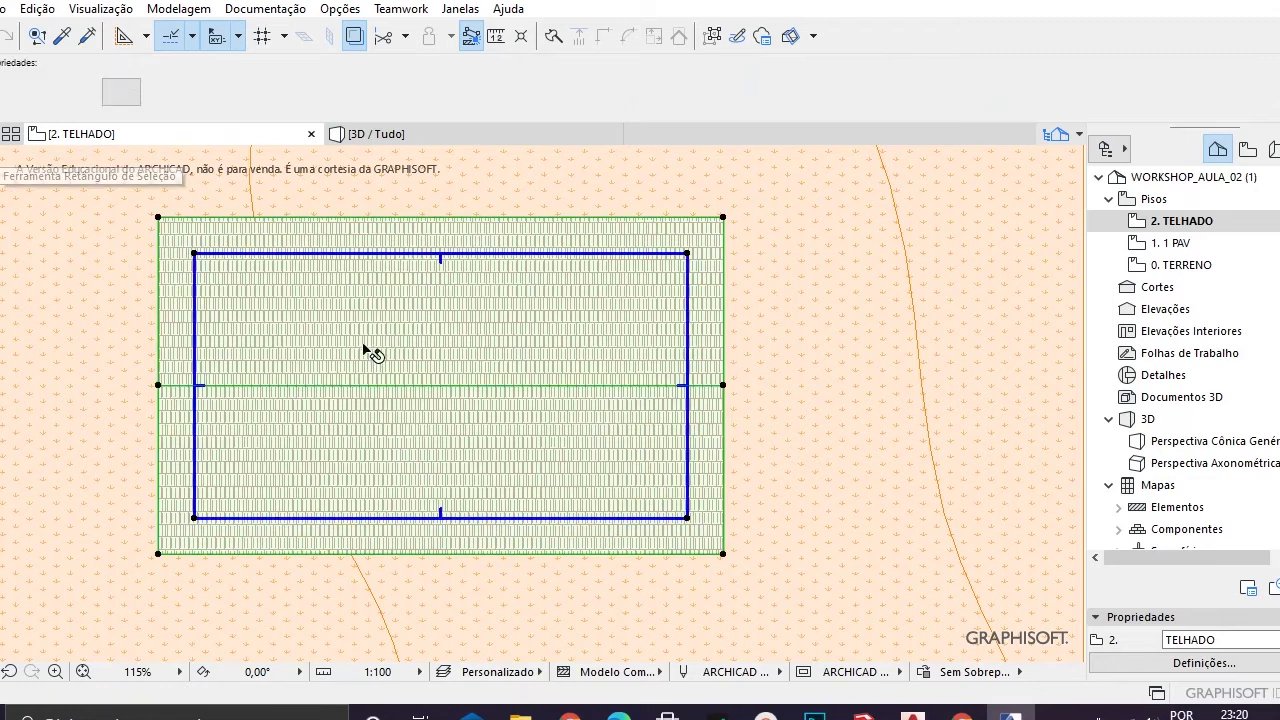
- Inspect the gable roof in the 3D view, checking the open gap between the front wall and the roof
{"action": "left_click", "coordinate": [418, 138]}
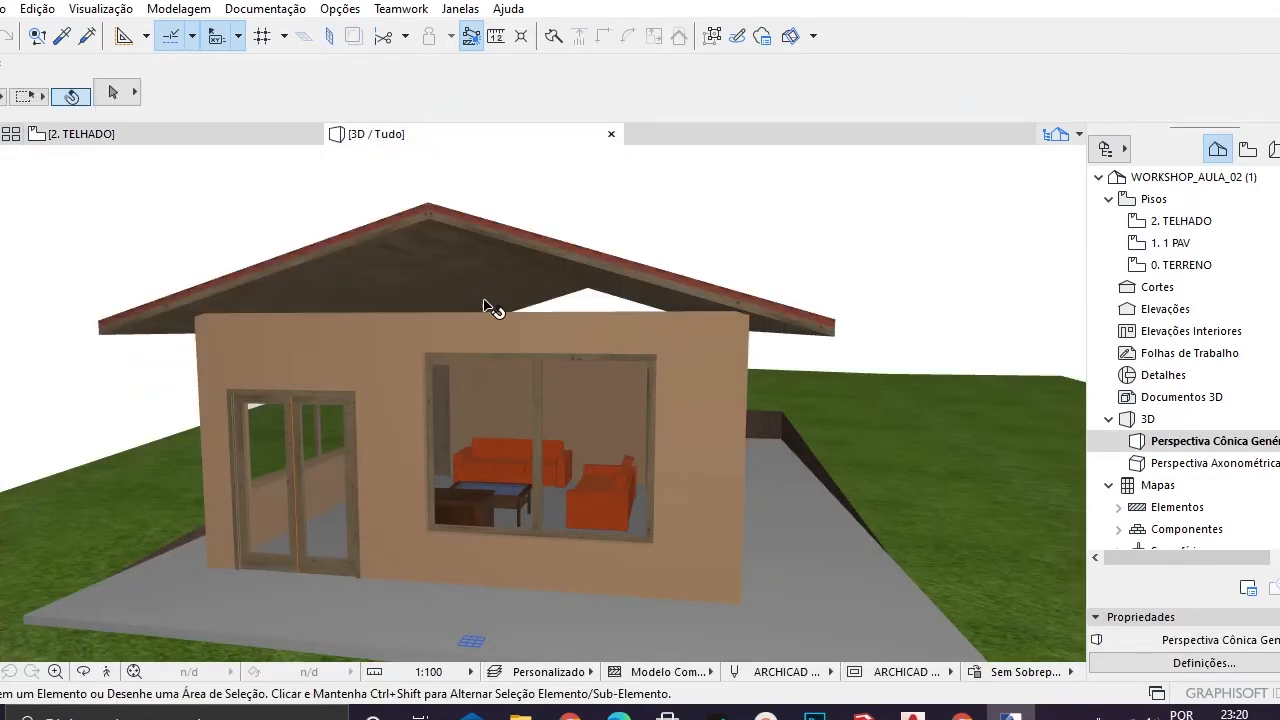
{"action": "left_click_drag", "start_coordinate": [465, 280], "coordinate": [505, 275]}
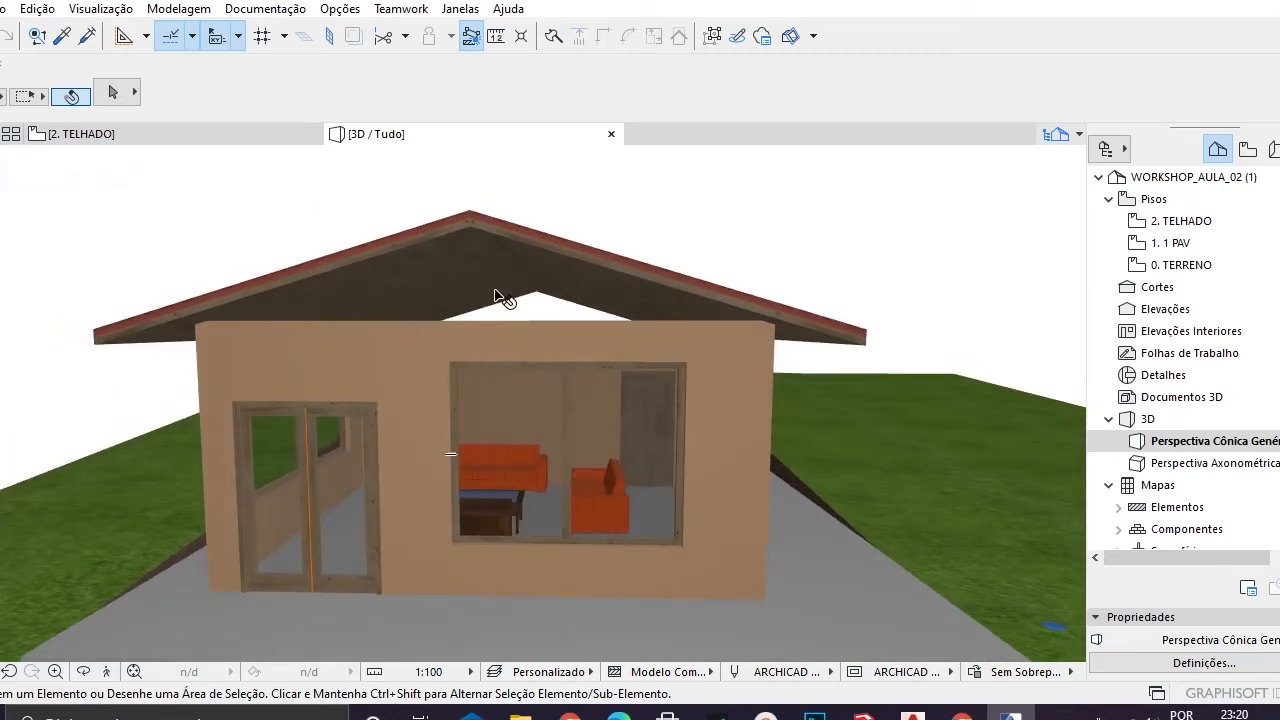
{"action": "left_click_drag", "start_coordinate": [522, 333], "coordinate": [538, 336]}
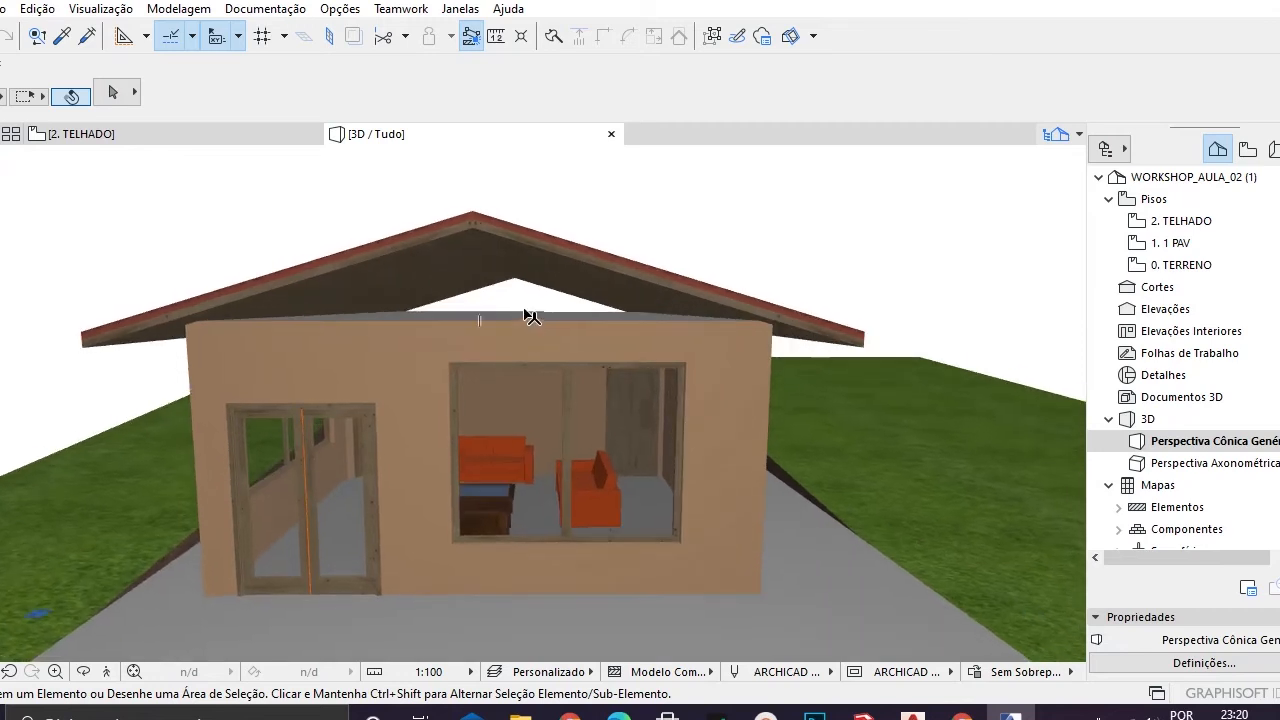
{"action": "scroll", "coordinate": [528, 310], "scroll_direction": "down", "scroll_amount": 4}
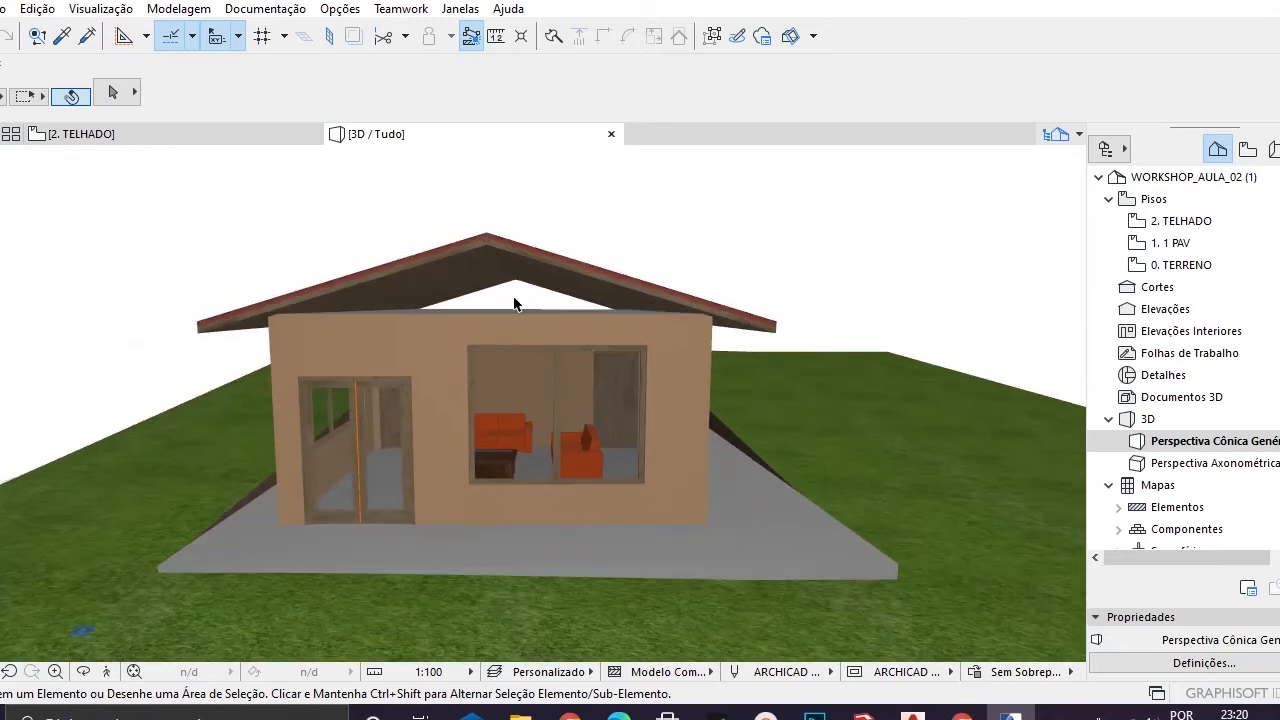
{"action": "left_click", "coordinate": [562, 347]}
{"action": "left_click_drag", "start_coordinate": [694, 337], "coordinate": [576, 358]}
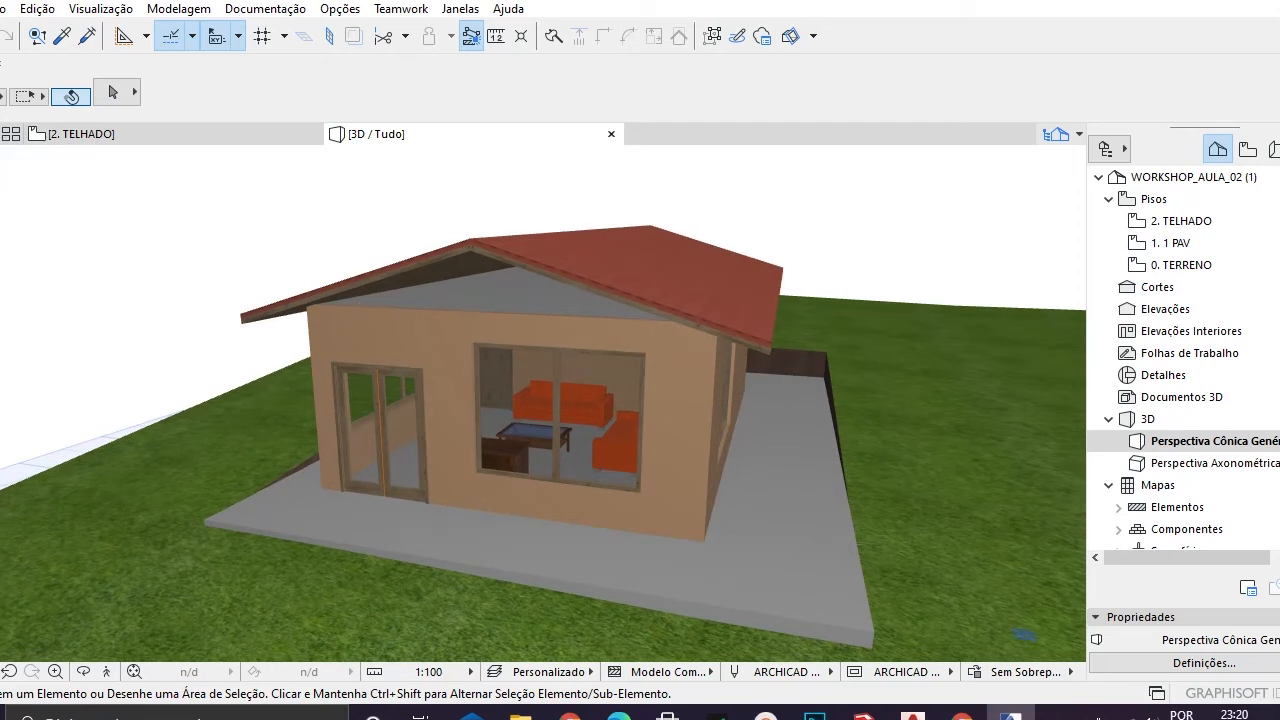
{"action": "left_click", "coordinate": [435, 342]}
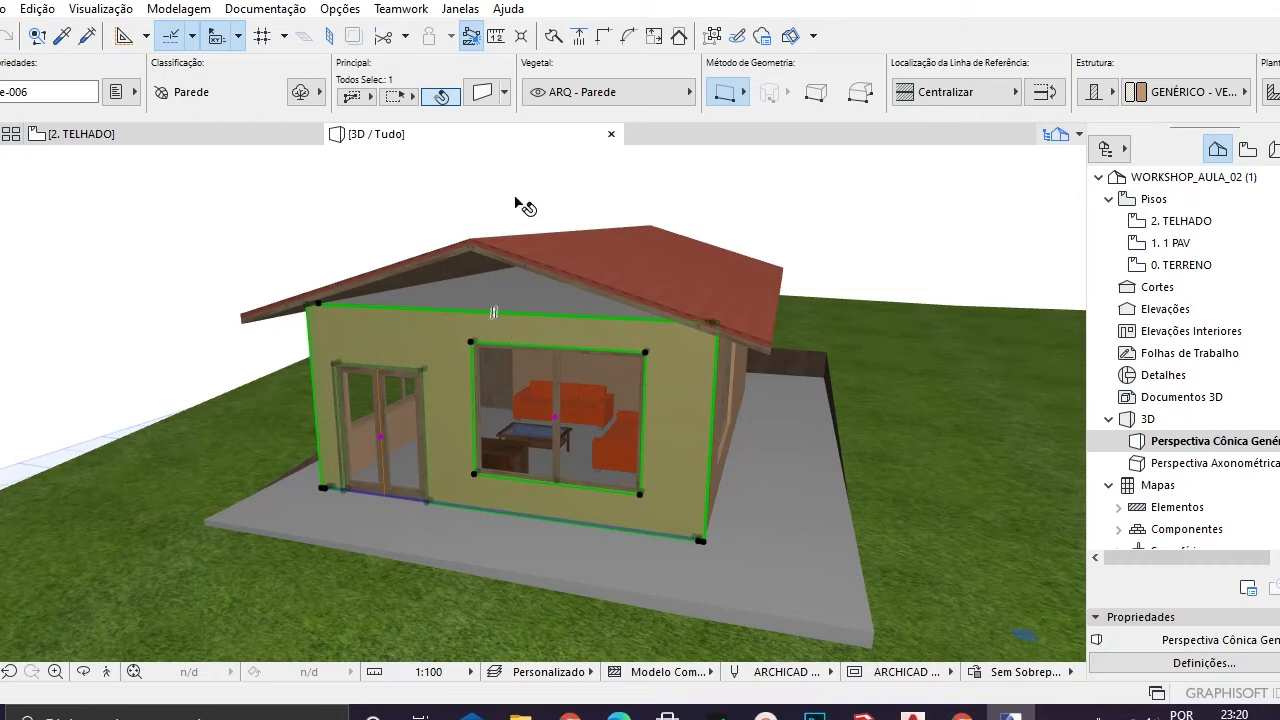
{"action": "left_click", "coordinate": [426, 245]}
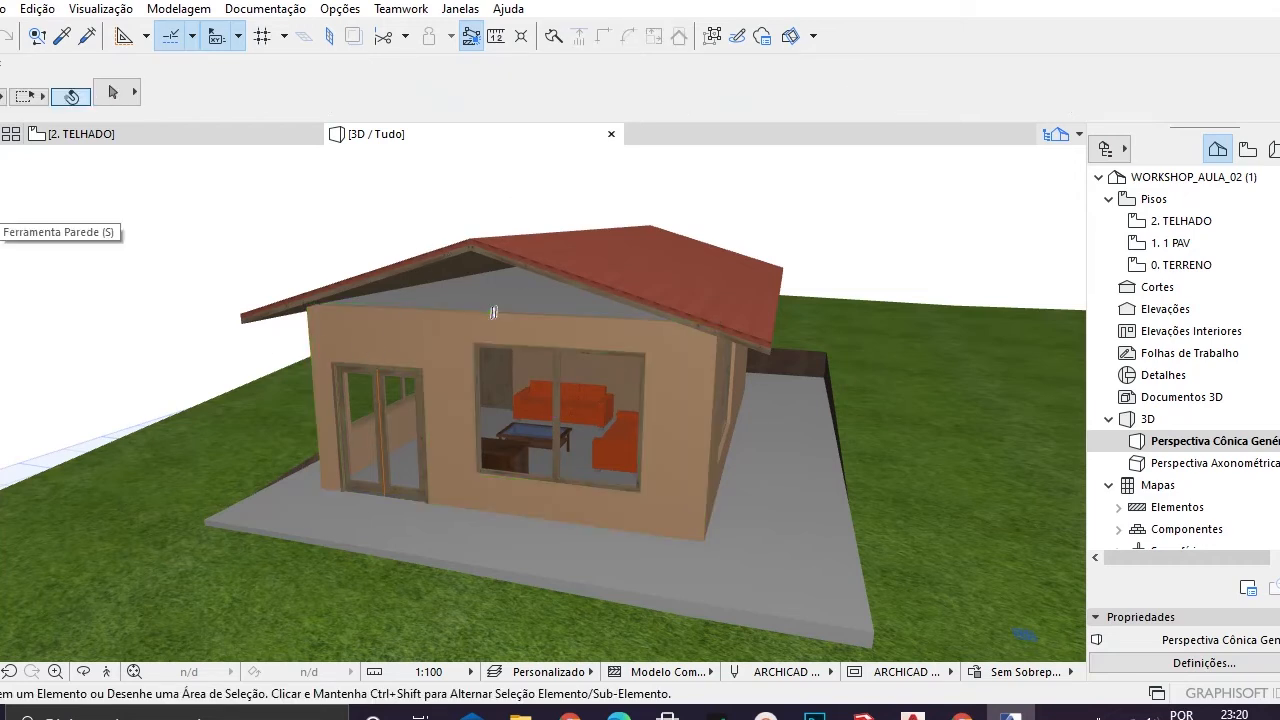
- Select all the walls of the house in the 3D view and set their height to 4,00
{"action": "left_click", "coordinate": [11, 306]}
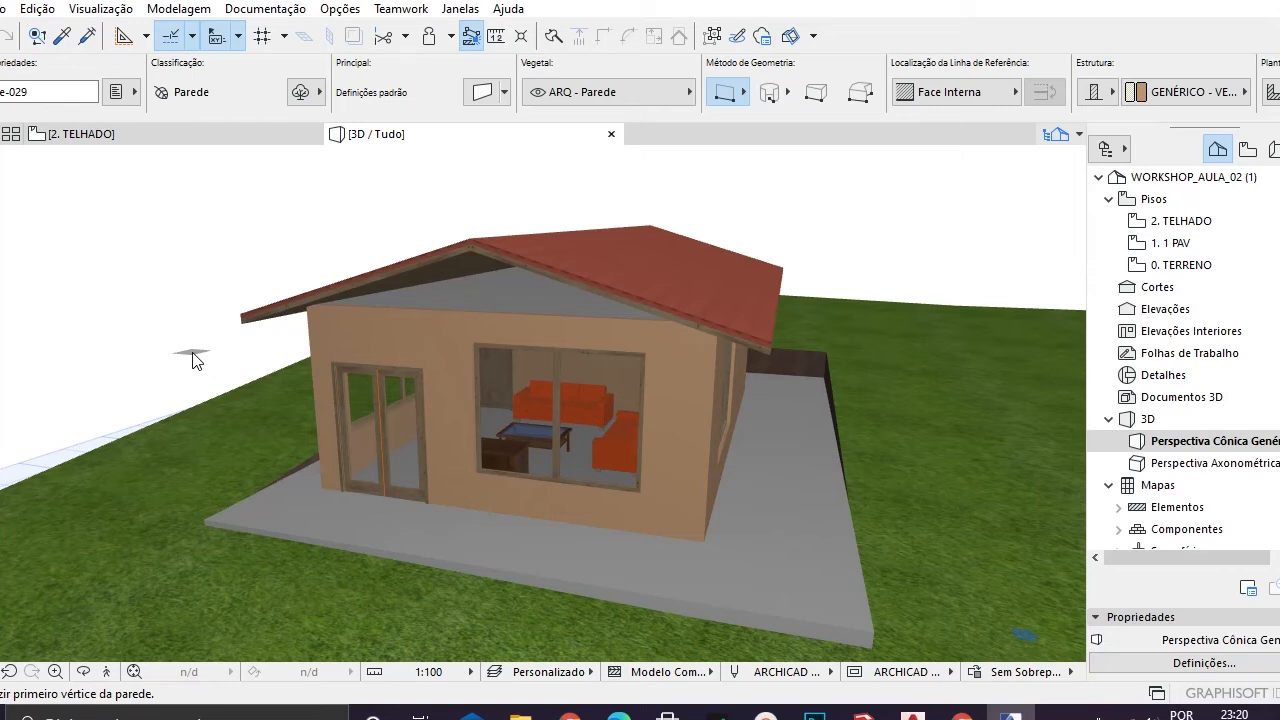
{"action": "key", "text": "ctrl+a"}
{"action": "scroll", "coordinate": [745, 97], "scroll_direction": "down", "scroll_amount": 5}
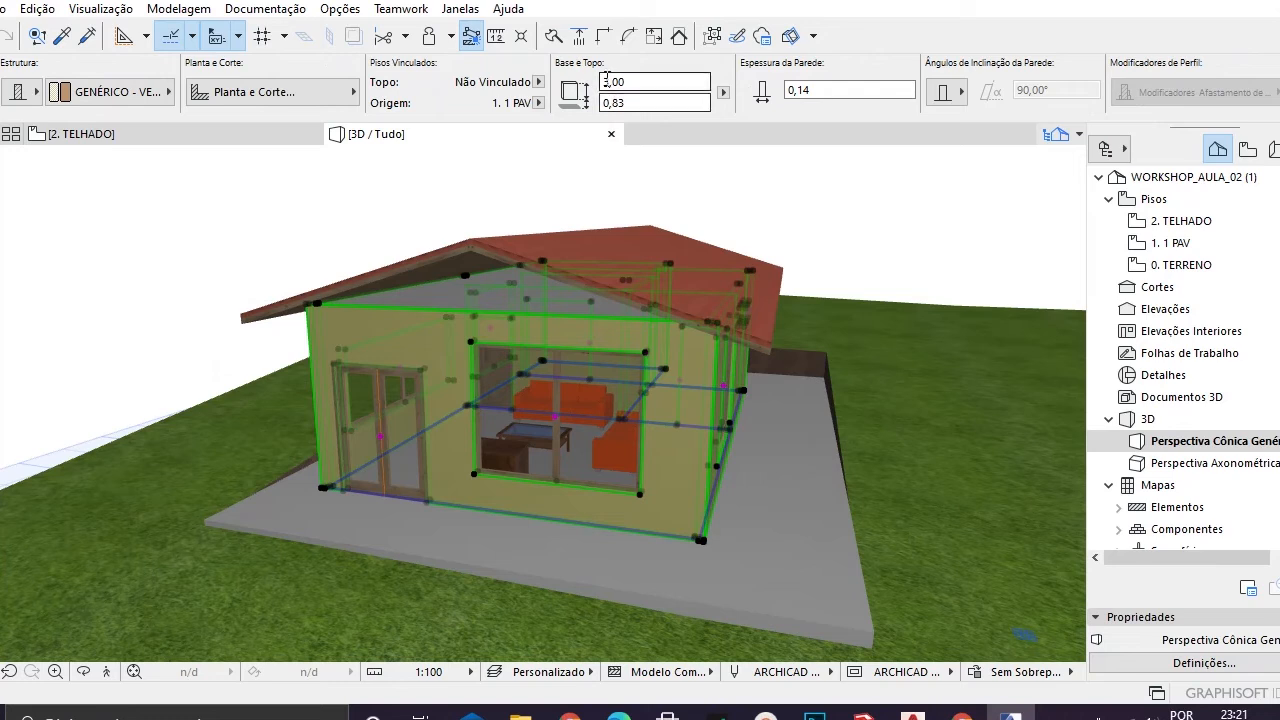
{"action": "left_click", "coordinate": [631, 81]}
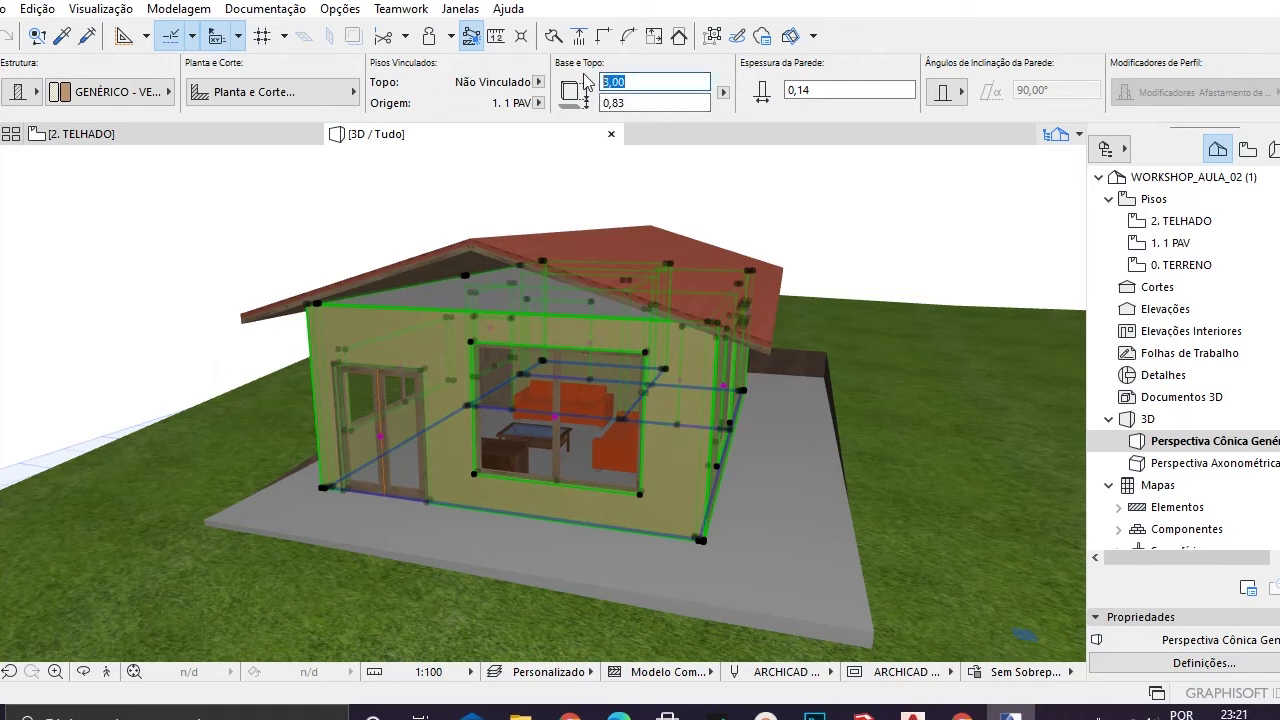
{"action": "key", "text": "Return"}
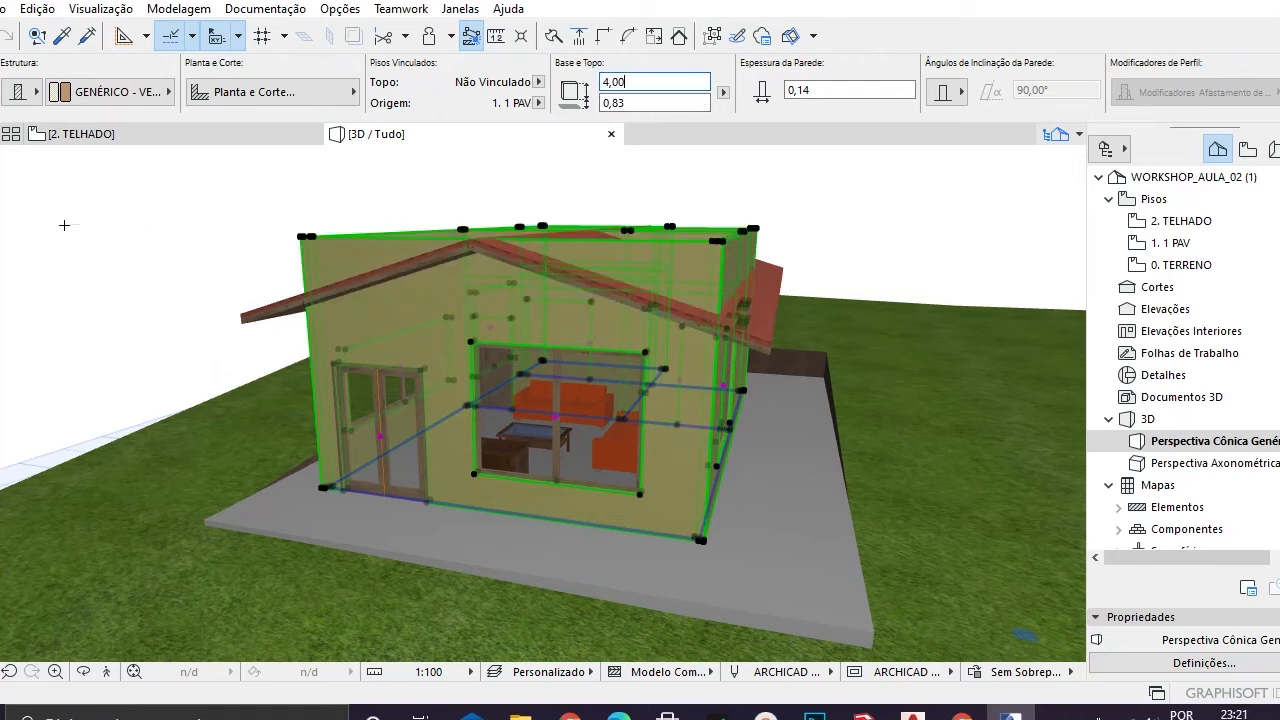
{"action": "left_click", "coordinate": [317, 189]}
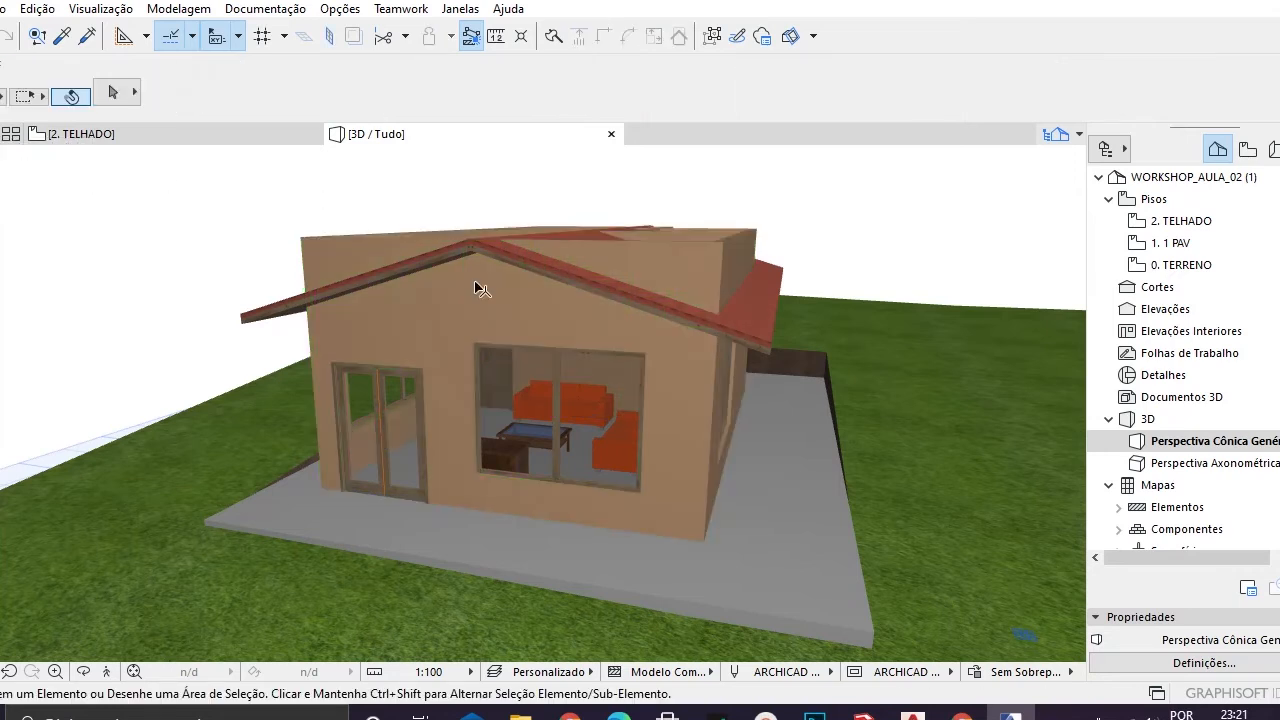
- Examine from the front and from above how the raised walls meet and pass through the gable roof
{"action": "left_click_drag", "start_coordinate": [497, 283], "coordinate": [631, 249]}
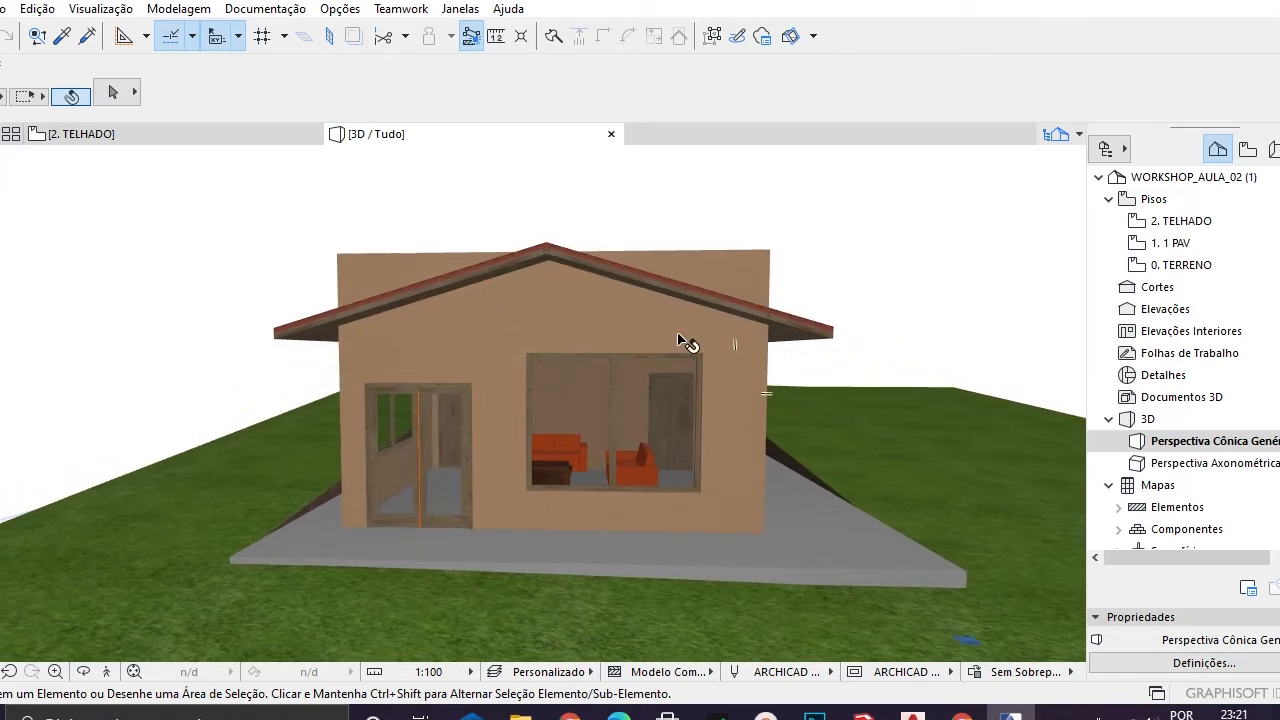
{"action": "middle_click_drag", "start_coordinate": [646, 323], "coordinate": [582, 286]}
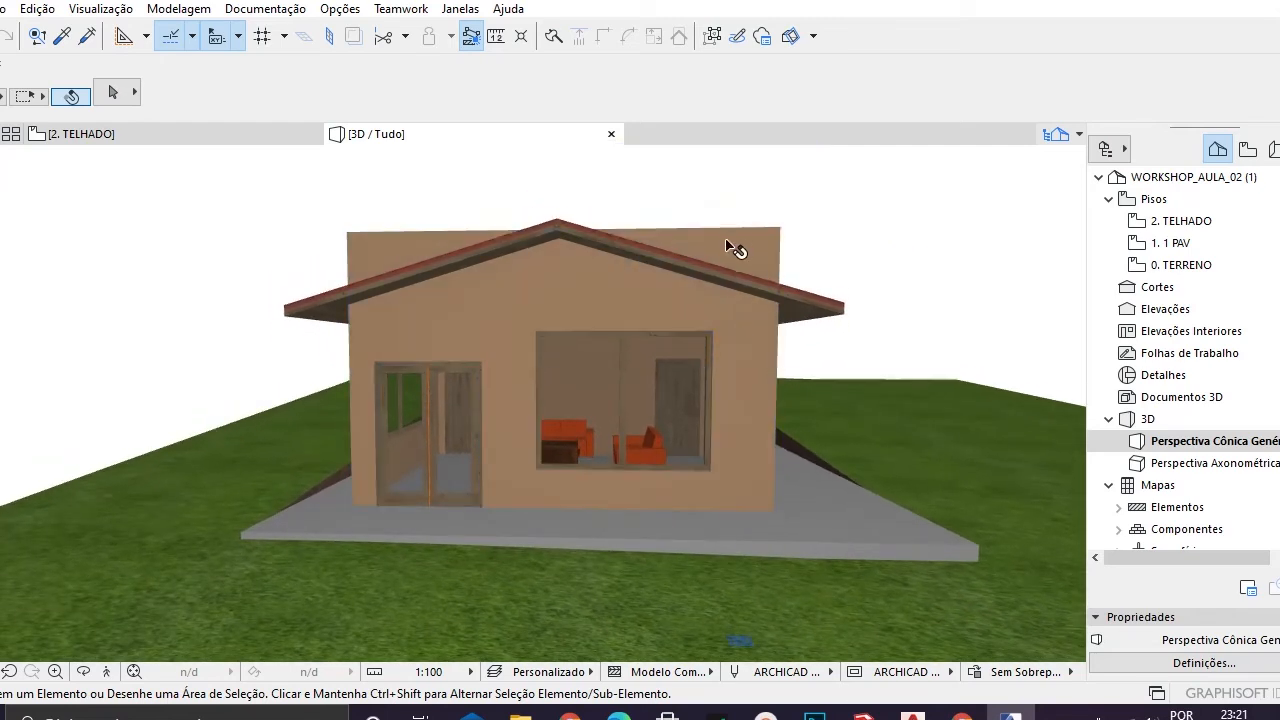
{"action": "middle_click_drag", "start_coordinate": [763, 263], "coordinate": [674, 292], "text": "shift"}
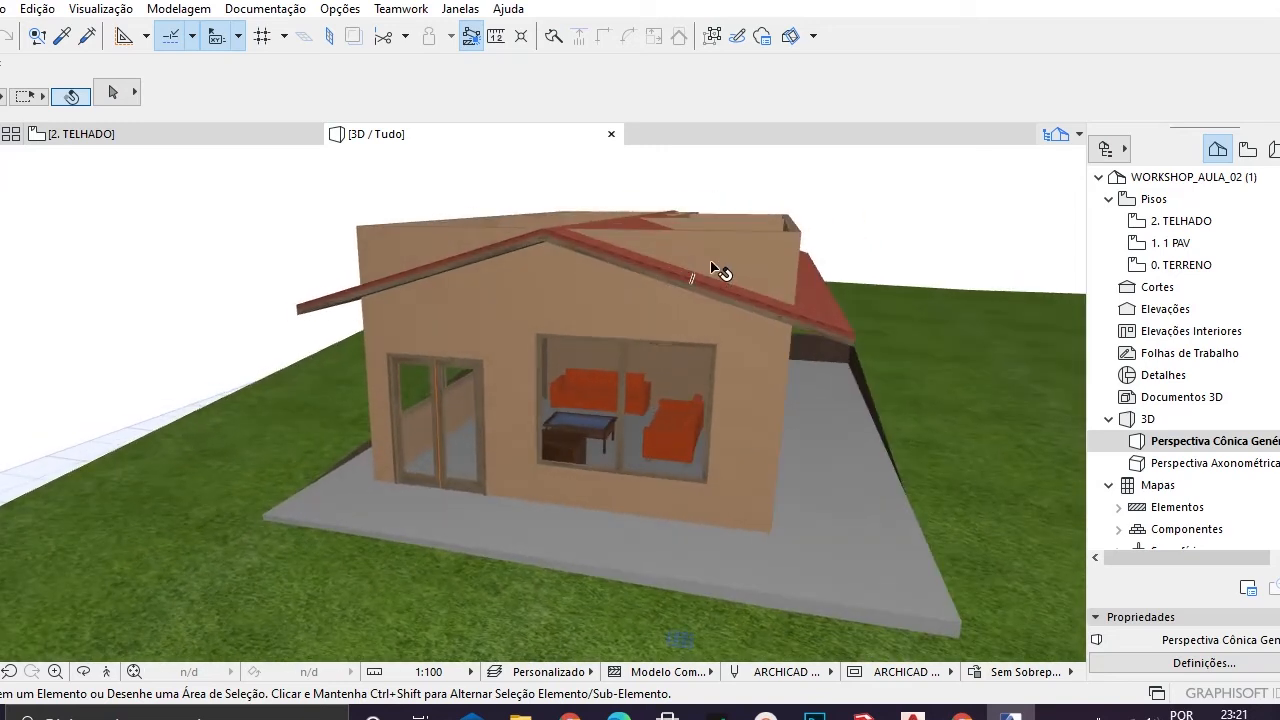
{"action": "middle_click_drag", "start_coordinate": [803, 274], "coordinate": [718, 308], "text": "shift"}
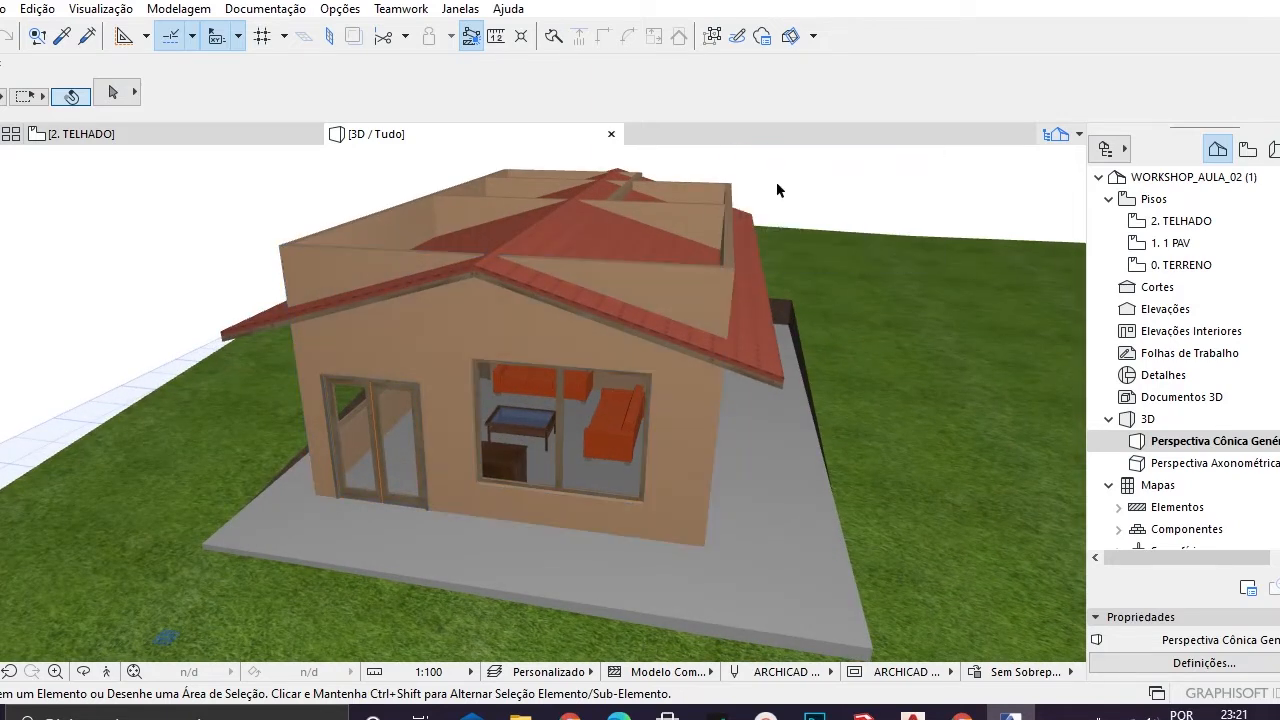
{"action": "middle_click_drag", "start_coordinate": [629, 194], "coordinate": [563, 240], "text": "shift"}
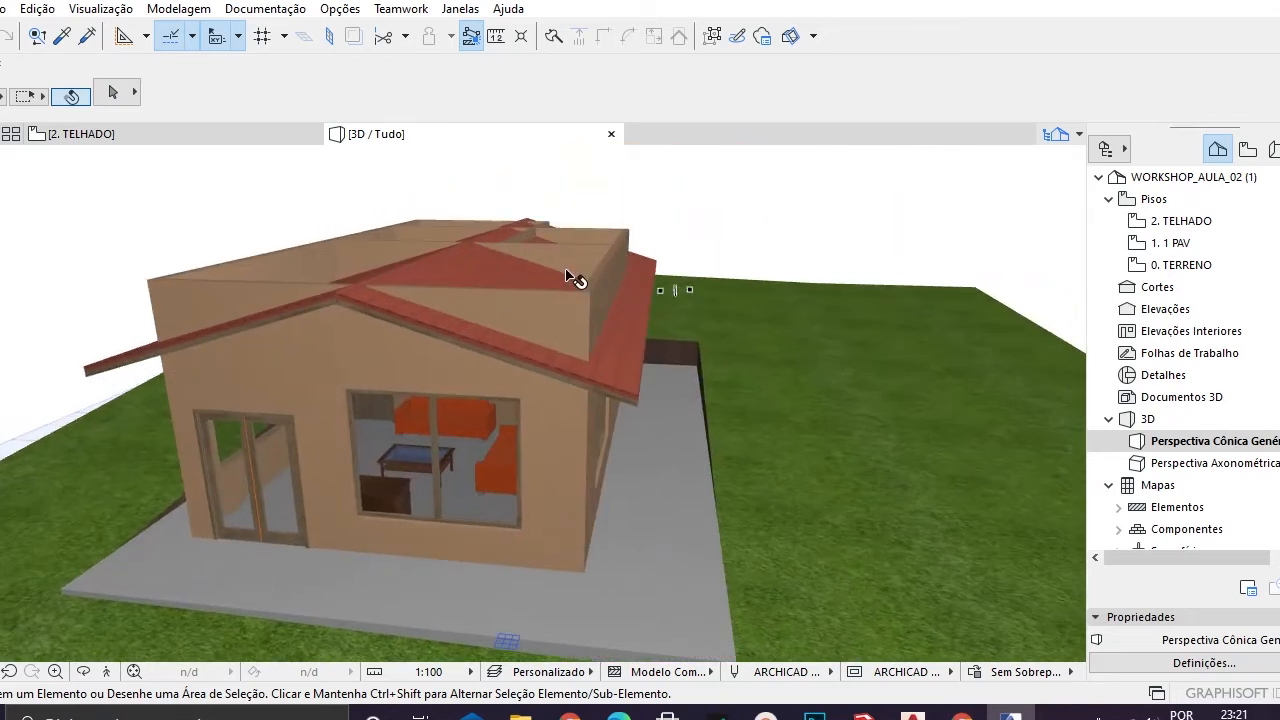
{"action": "mouse_move", "coordinate": [488, 315]}
{"action": "middle_mouse_down", "text": "shift"}
{"action": "mouse_move", "coordinate": [429, 323]}
{"action": "mouse_move", "coordinate": [466, 316]}
{"action": "middle_mouse_up", "text": "shift"}
{"action": "middle_click_drag", "start_coordinate": [550, 261], "coordinate": [559, 271]}
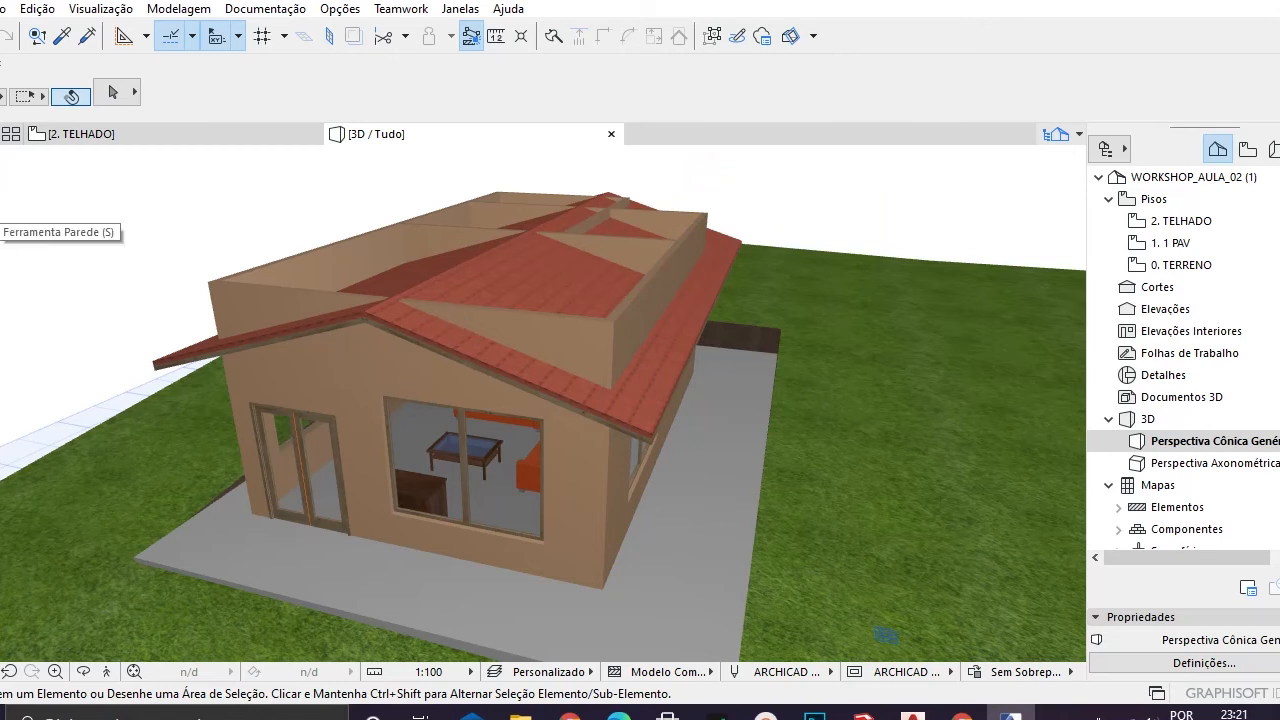
- Select all the walls again and open Solid Element Operations (Operações Elementos Sólidos) with them as the targets
{"action": "left_click", "coordinate": [4, 218]}
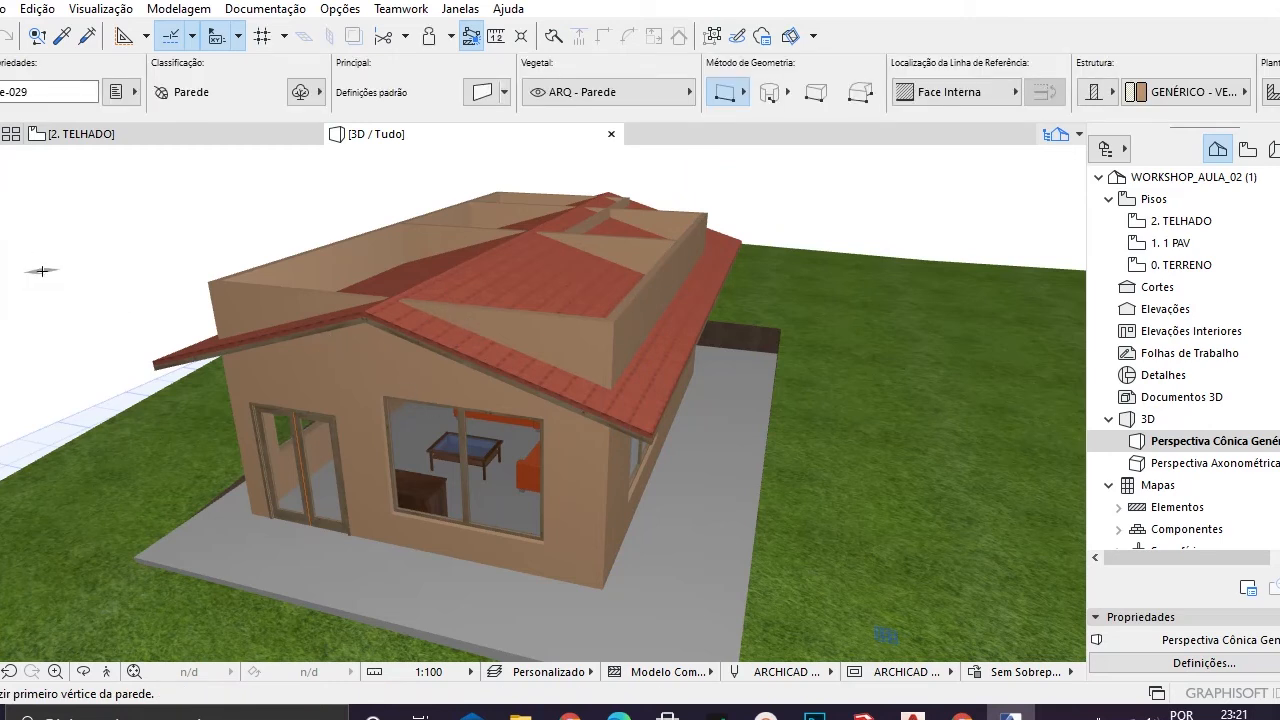
{"action": "key", "text": "ctrl+a"}
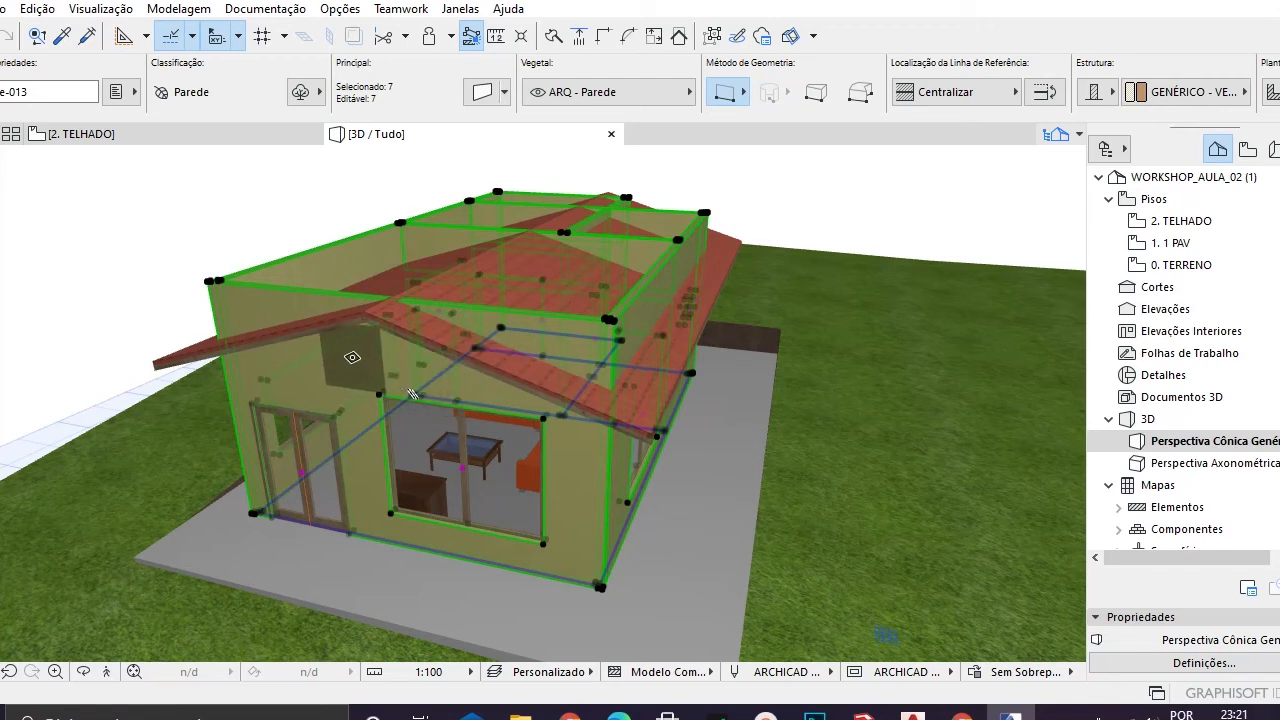
{"action": "right_click", "coordinate": [352, 357]}
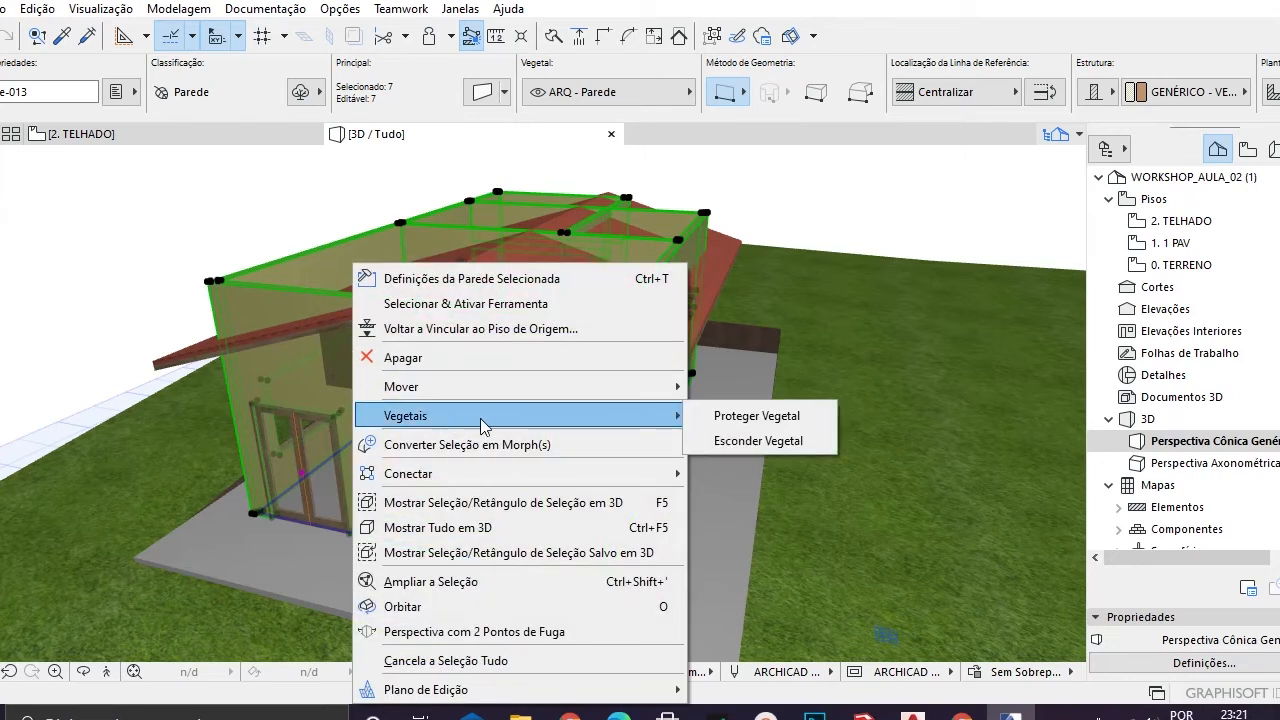
{"action": "mouse_move", "coordinate": [536, 472]}
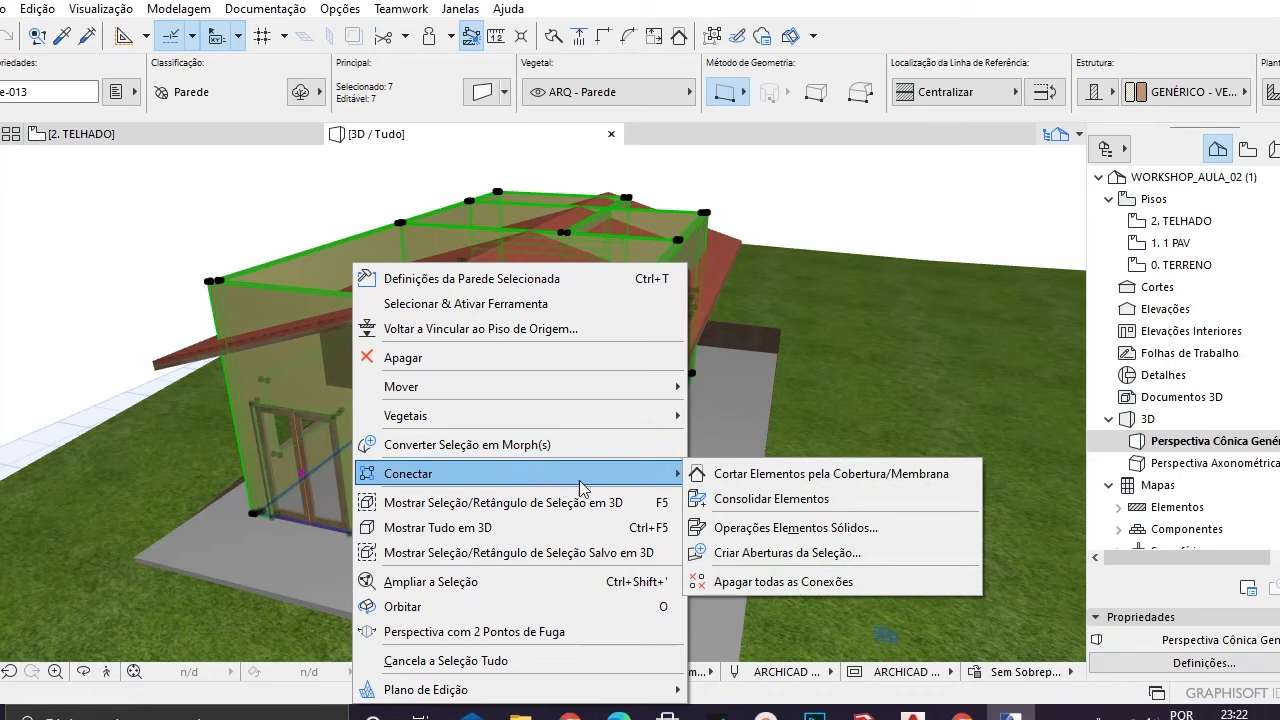
{"action": "left_click", "coordinate": [791, 528]}
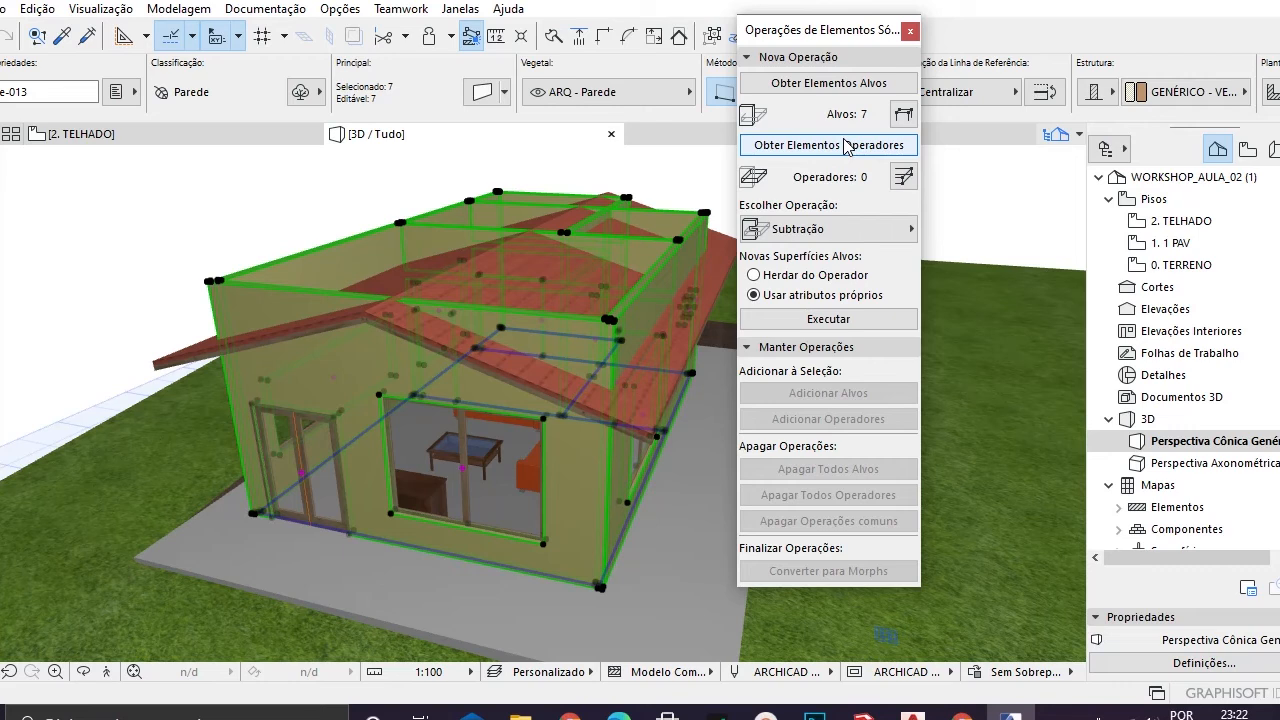
- Clear the wall selection and assign the gable roof as the operator element of the solid operation
{"action": "key", "text": "Escape"}
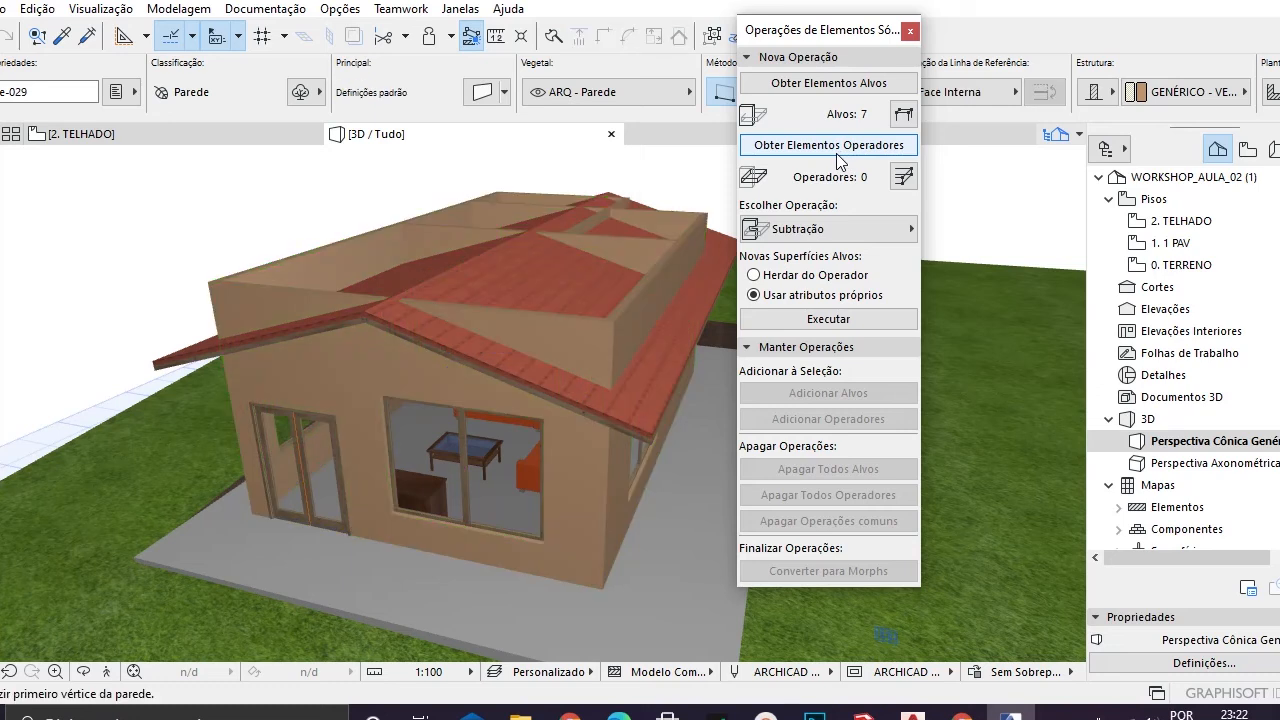
{"action": "left_click", "coordinate": [12, 198]}
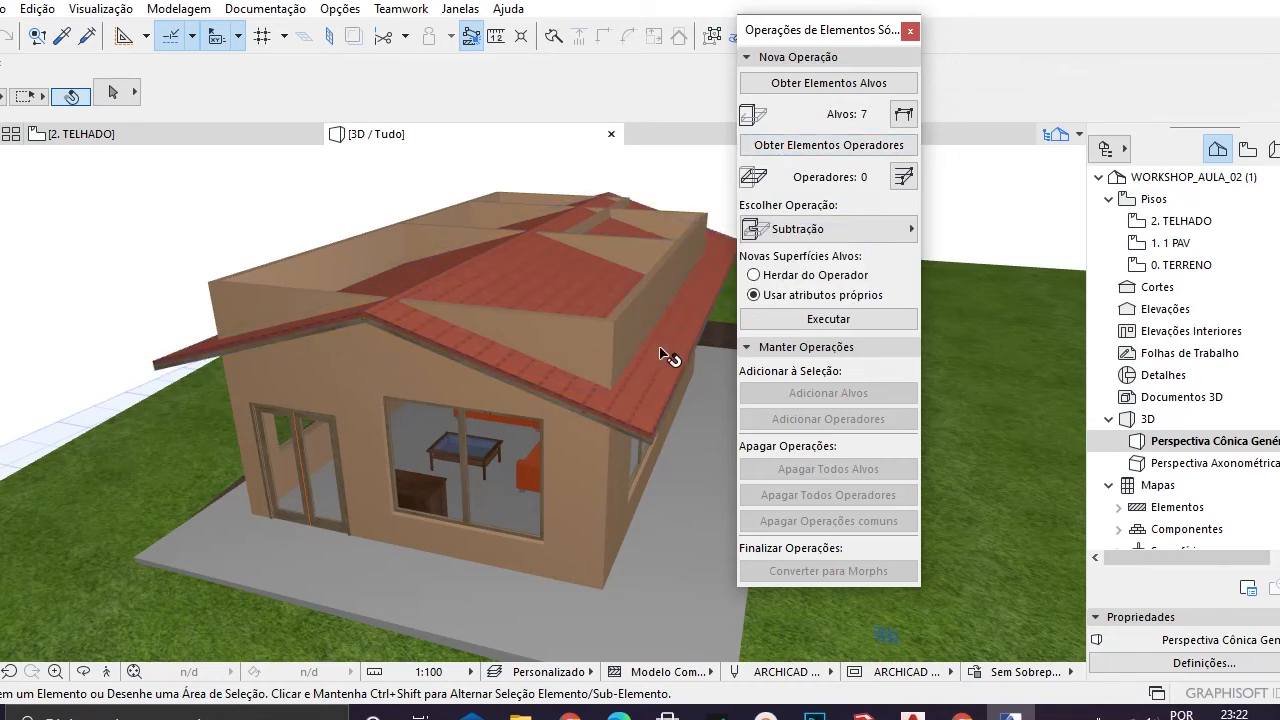
{"action": "left_click", "coordinate": [679, 370]}
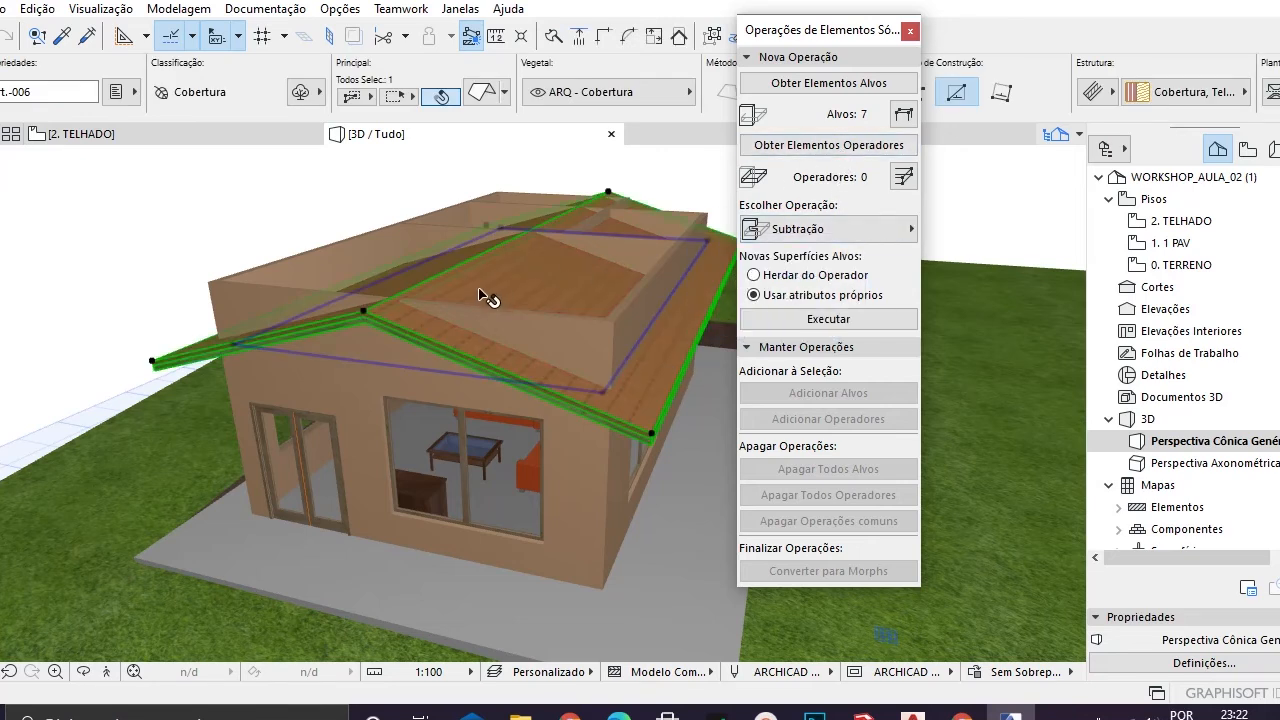
{"action": "left_click", "coordinate": [830, 147]}
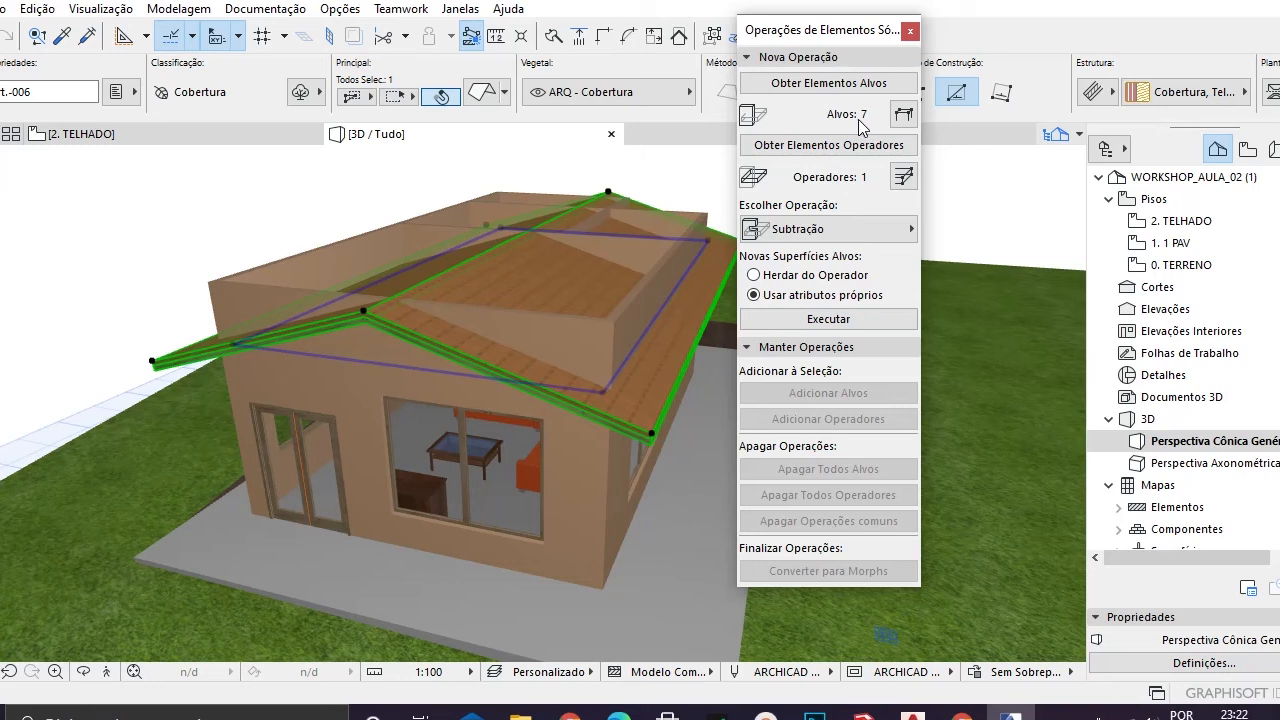
- Trim the walls with the roof using Subtração com extrusão para cima, keeping their own surface attributes, and close the solid operations
{"action": "left_click", "coordinate": [864, 232]}
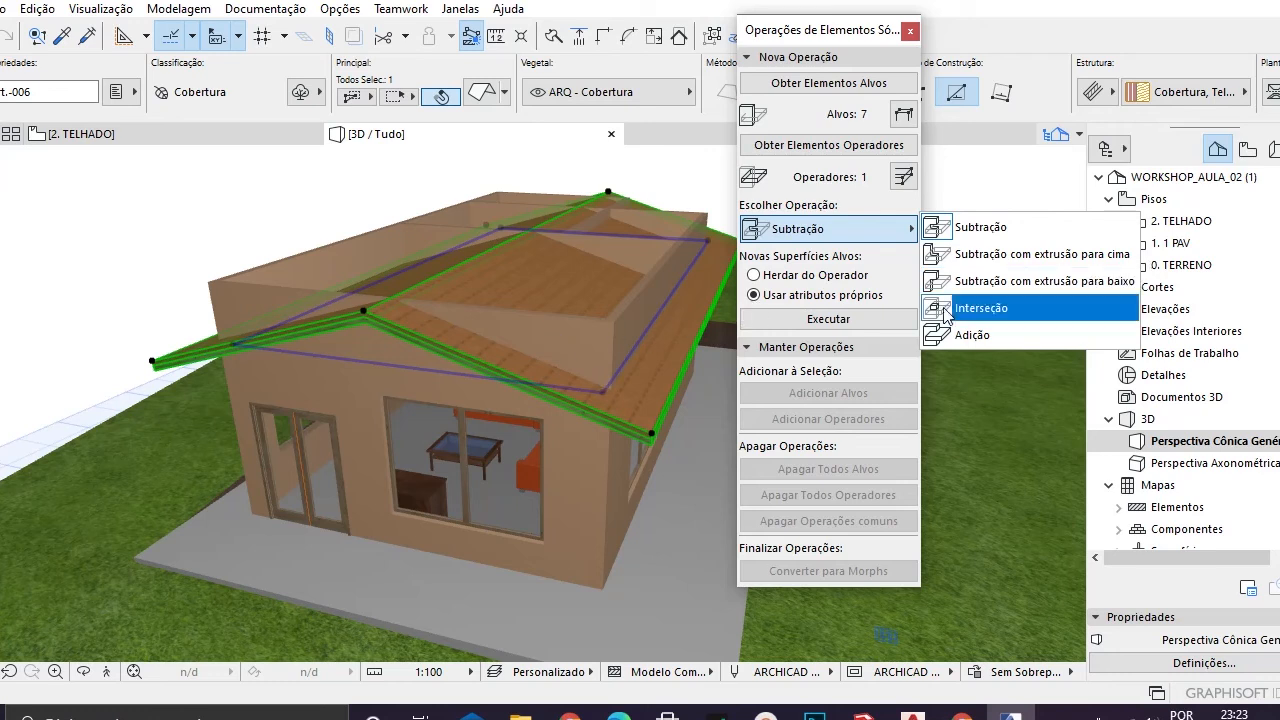
{"action": "left_click", "coordinate": [1012, 260]}
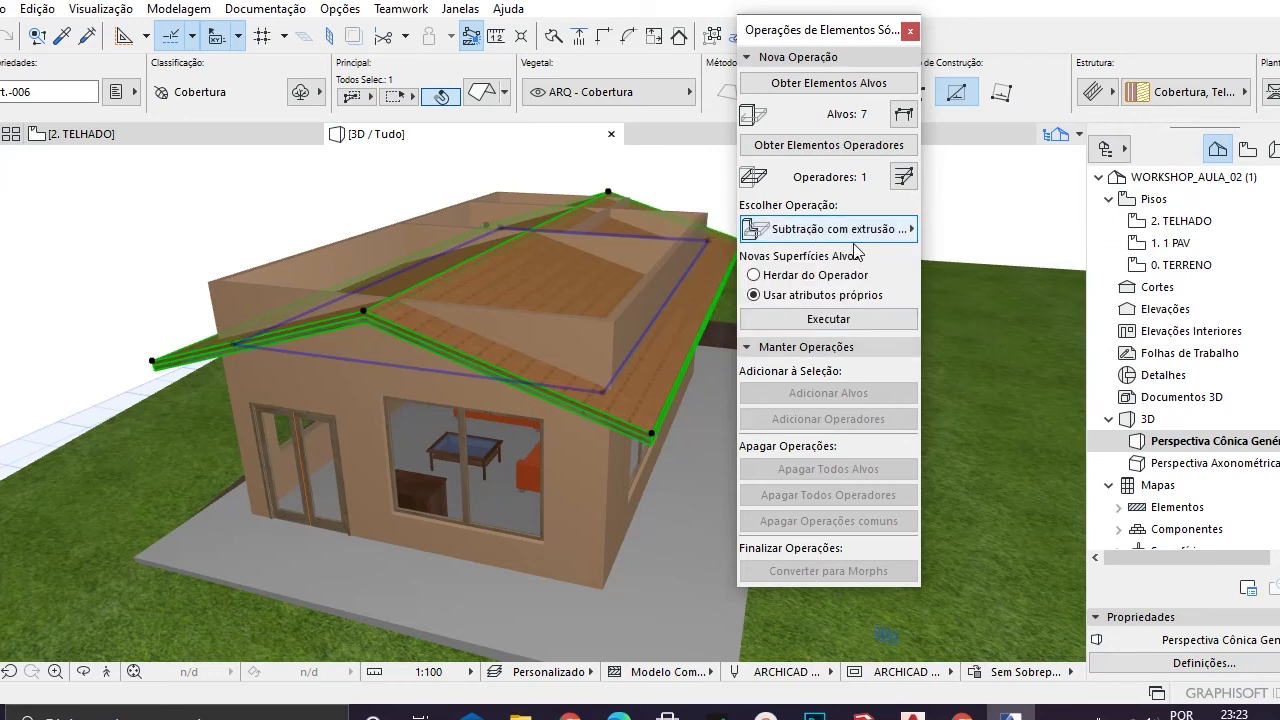
{"action": "left_click", "coordinate": [912, 233]}
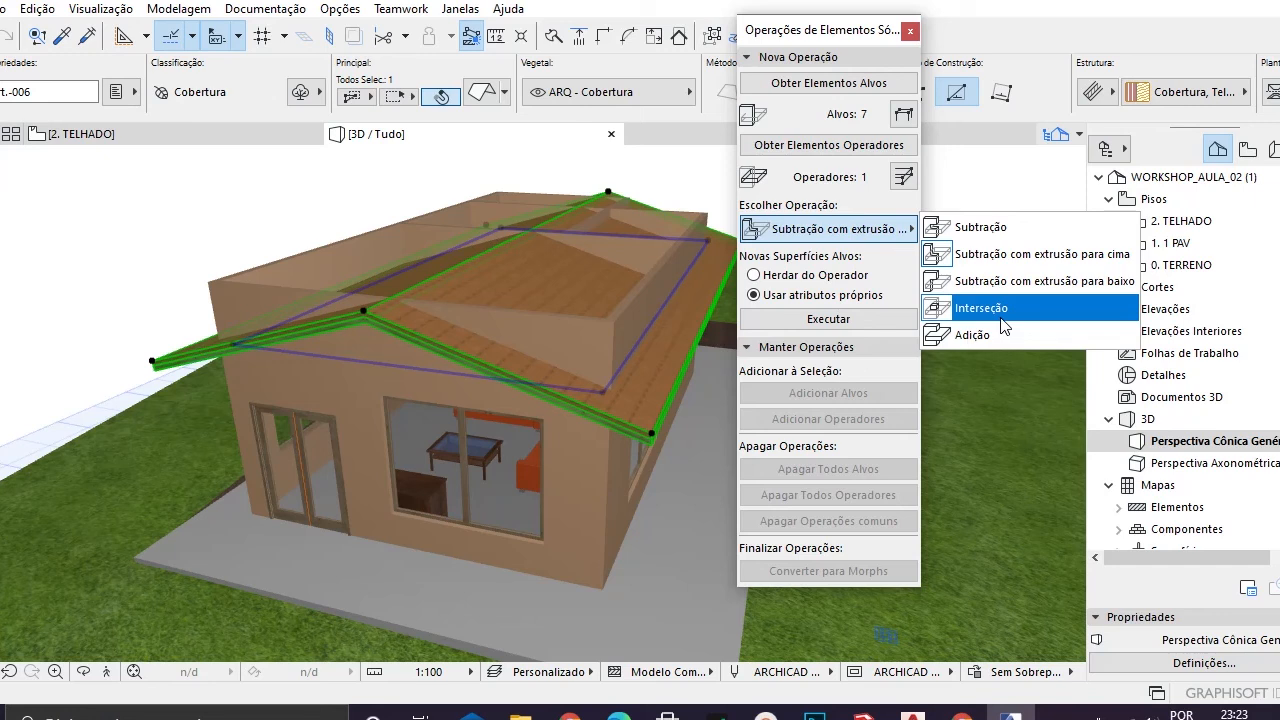
{"action": "left_click", "coordinate": [870, 236]}
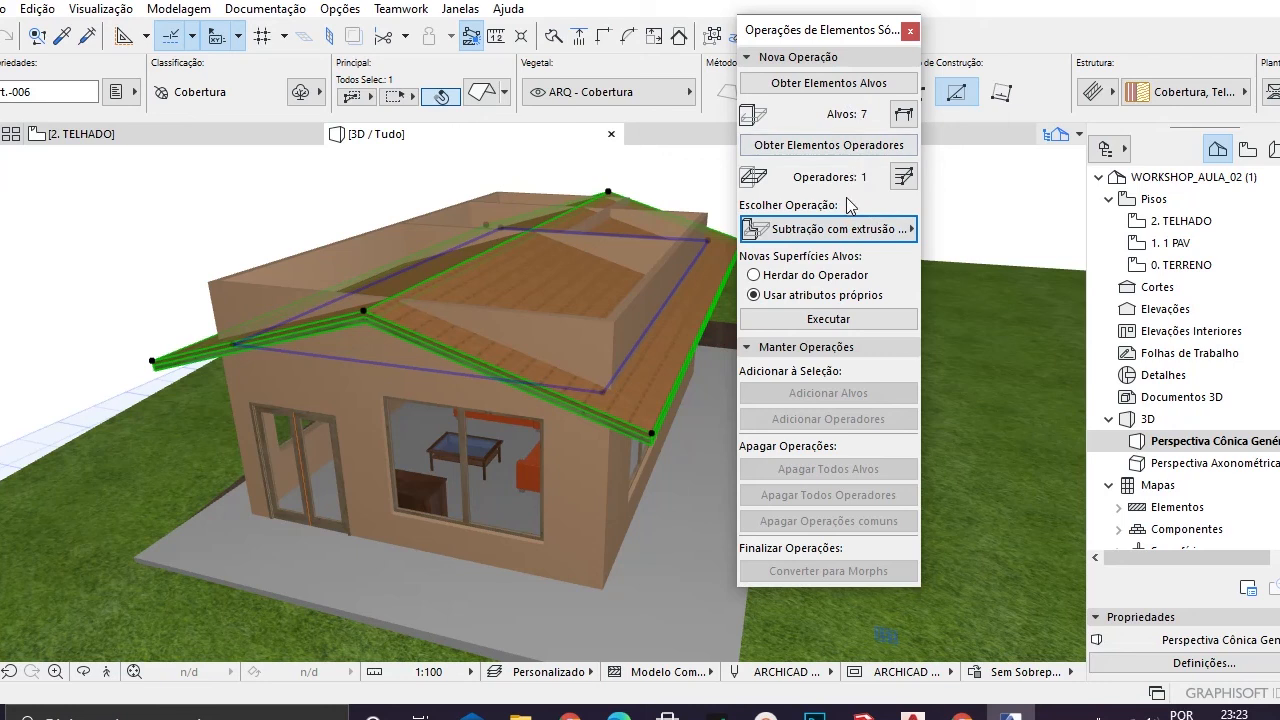
{"action": "left_click", "coordinate": [858, 234]}
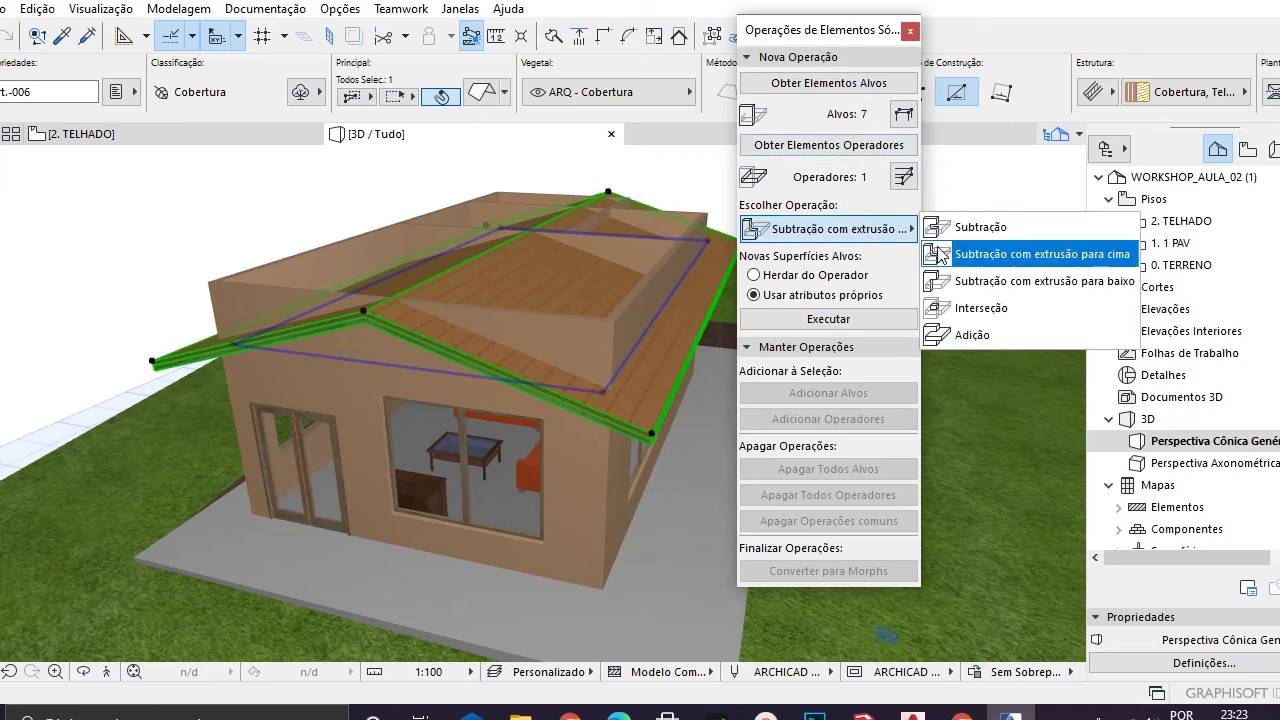
{"action": "left_click", "coordinate": [986, 256]}
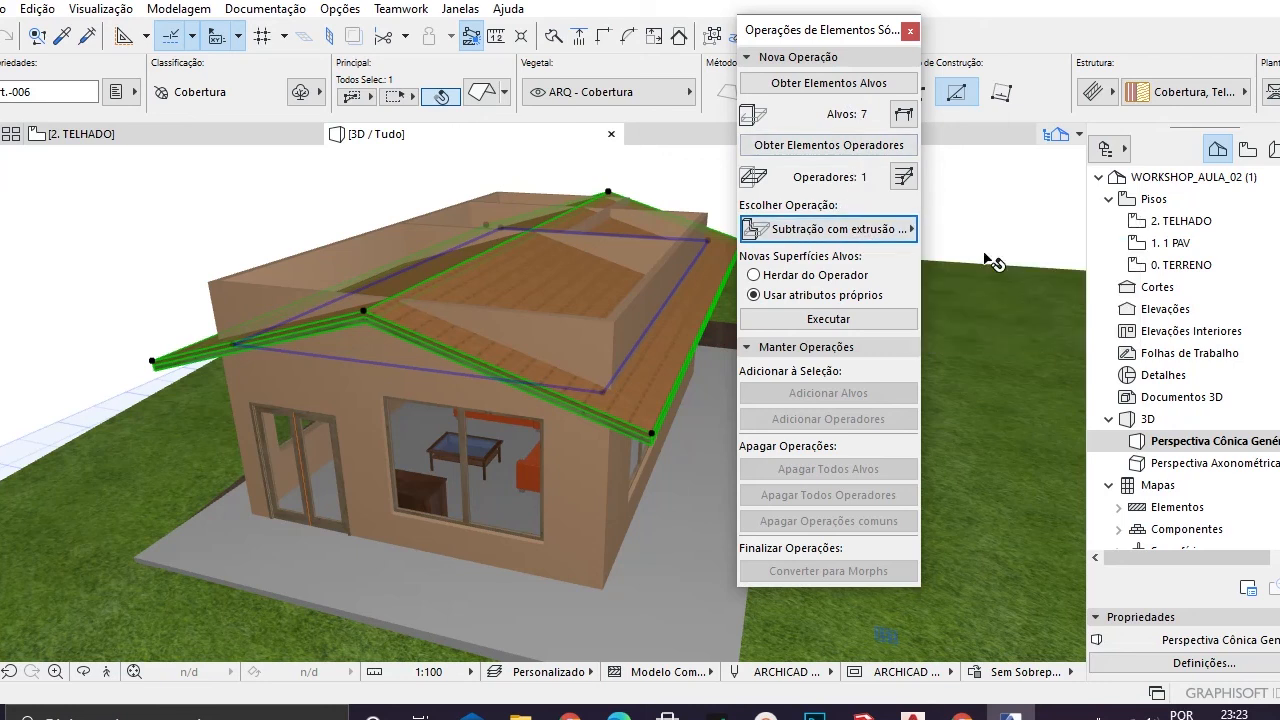
{"action": "left_click", "coordinate": [857, 320]}
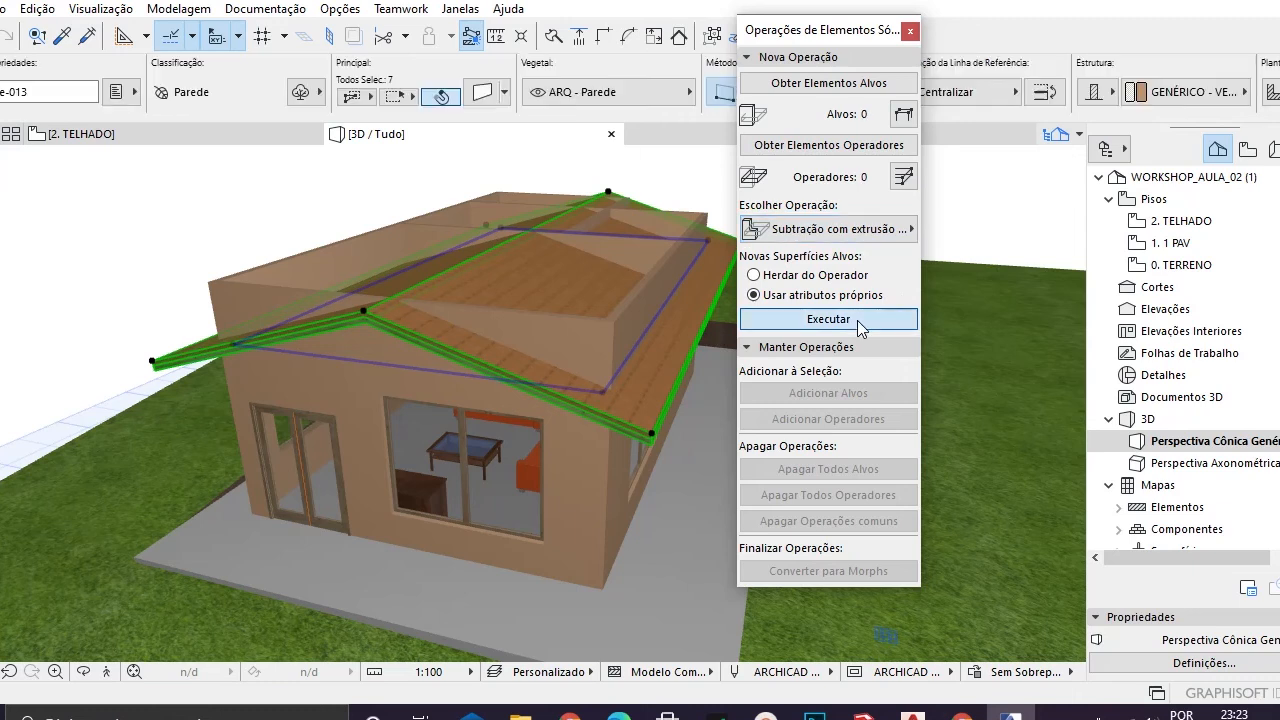
{"action": "left_click", "coordinate": [910, 31]}
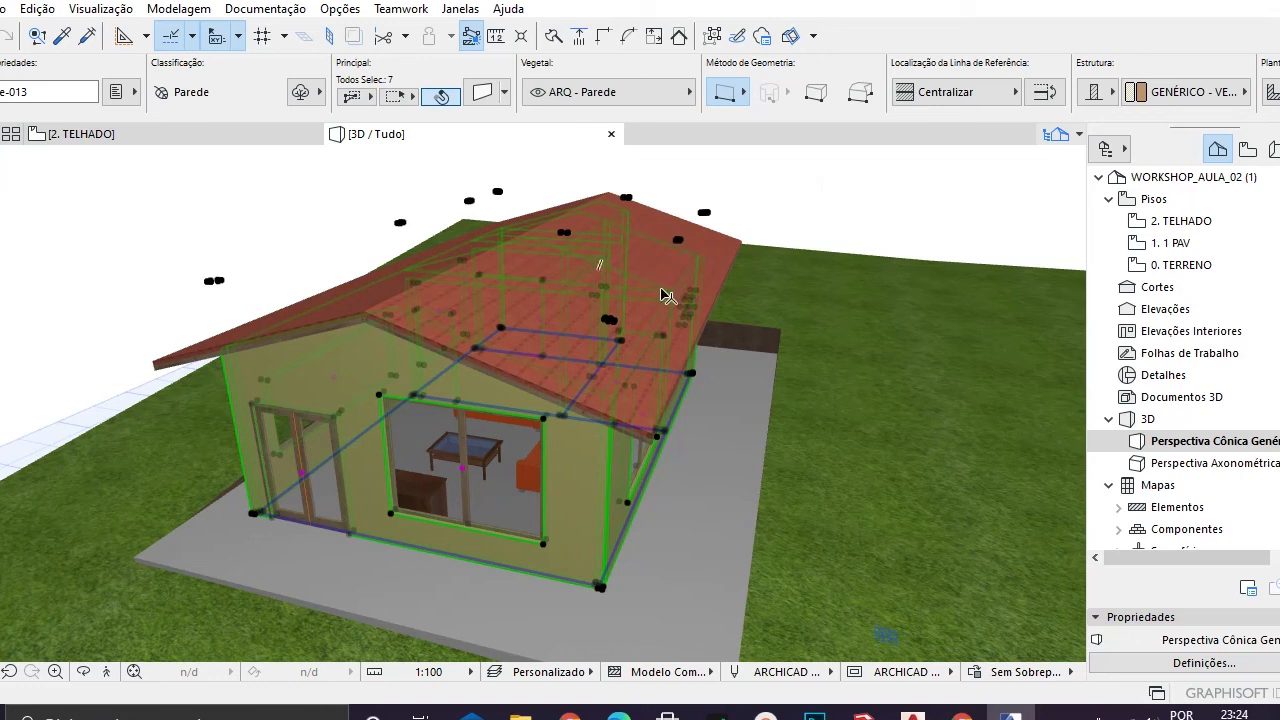
- Deselect the walls and inspect the house from the front and side, checking how the walls meet the underside of the gable roof
{"action": "middle_click_drag", "start_coordinate": [519, 285], "coordinate": [546, 280], "text": "shift"}
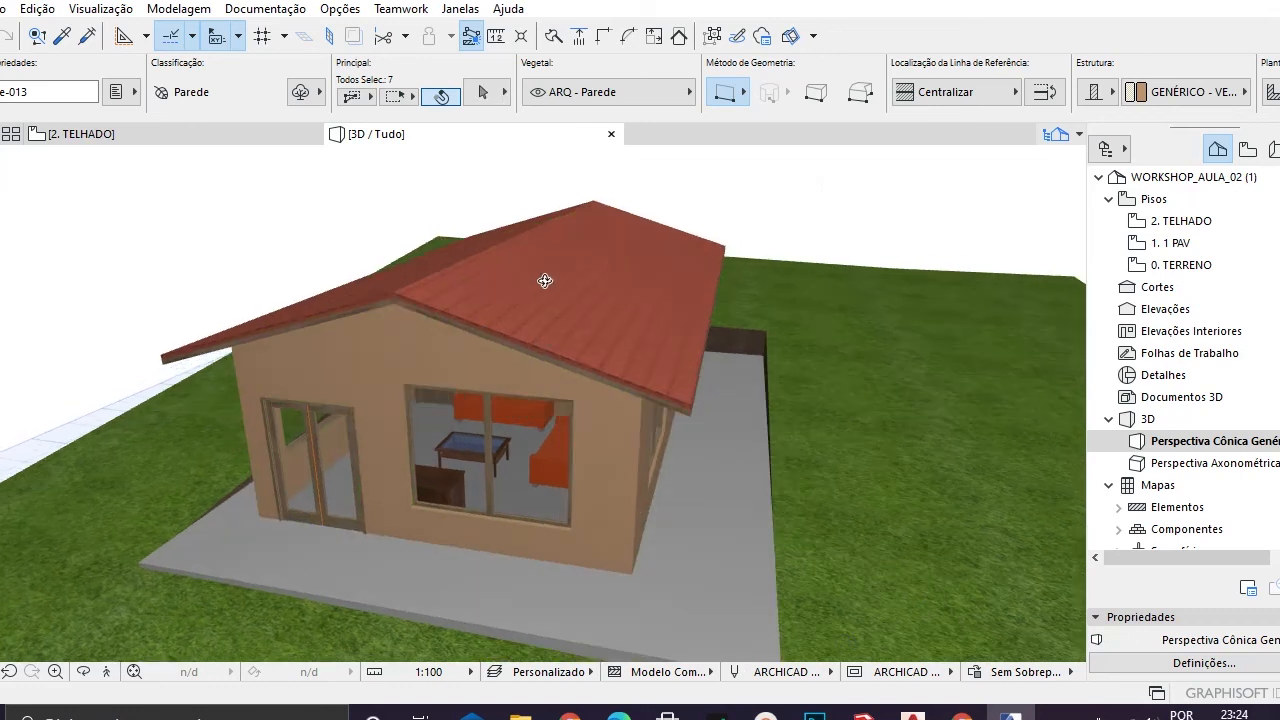
{"action": "left_click", "coordinate": [794, 209]}
{"action": "middle_click_drag", "start_coordinate": [519, 372], "coordinate": [469, 302], "text": "shift"}
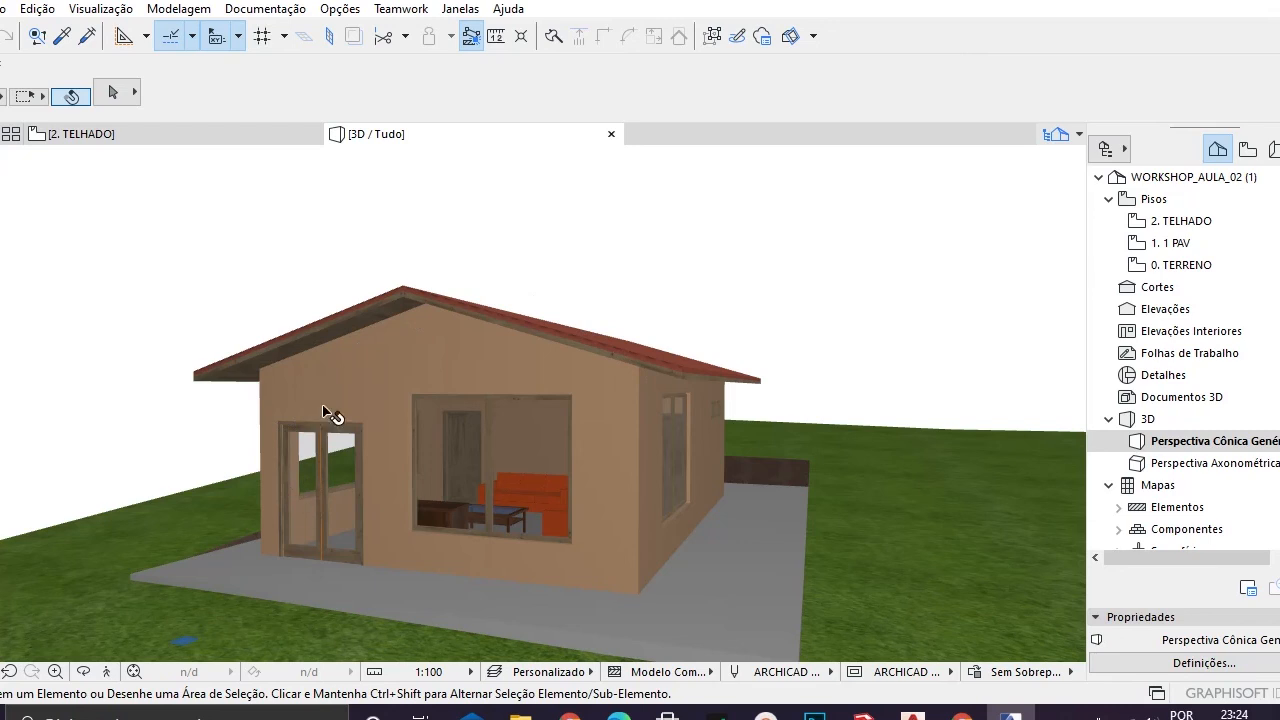
{"action": "middle_click_drag", "start_coordinate": [671, 393], "coordinate": [594, 334], "text": "shift"}
{"action": "middle_click_drag", "start_coordinate": [705, 357], "coordinate": [651, 356], "text": "shift"}
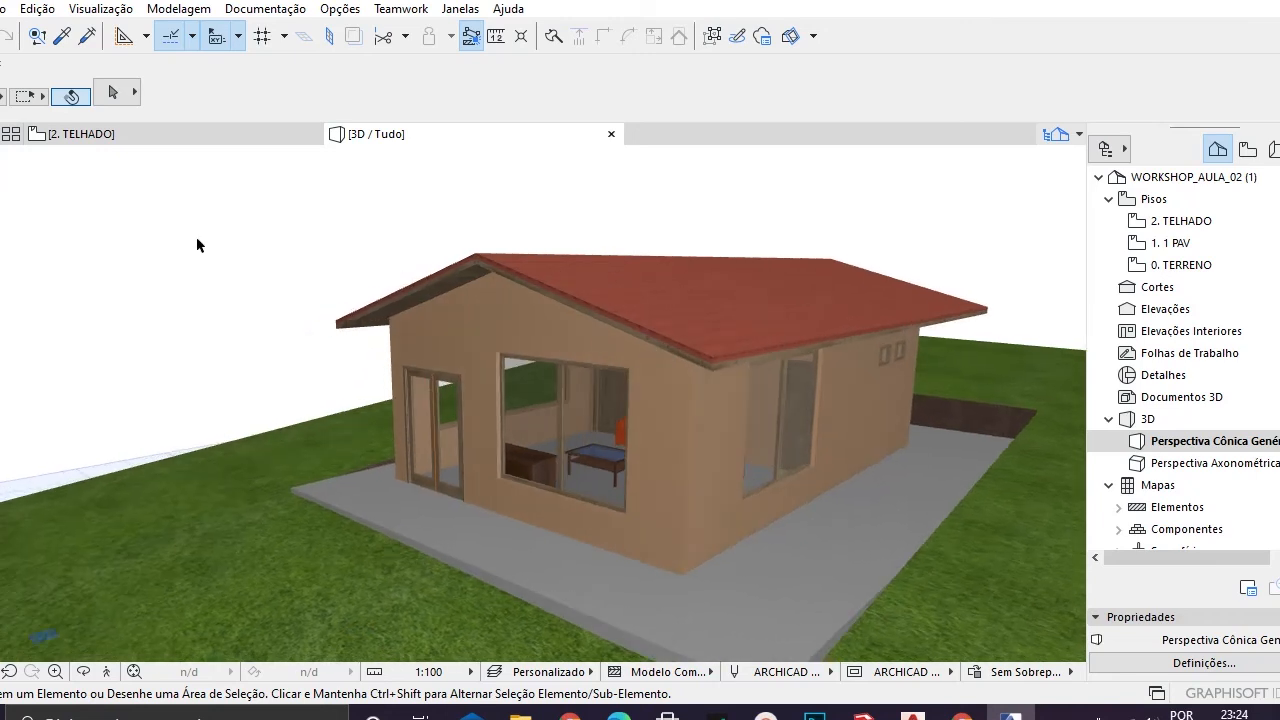
{"action": "middle_click_drag", "start_coordinate": [474, 277], "coordinate": [488, 294]}
{"action": "middle_click_drag", "start_coordinate": [613, 353], "coordinate": [631, 380], "text": "shift"}
{"action": "middle_click_drag", "start_coordinate": [645, 290], "coordinate": [563, 268], "text": "shift"}
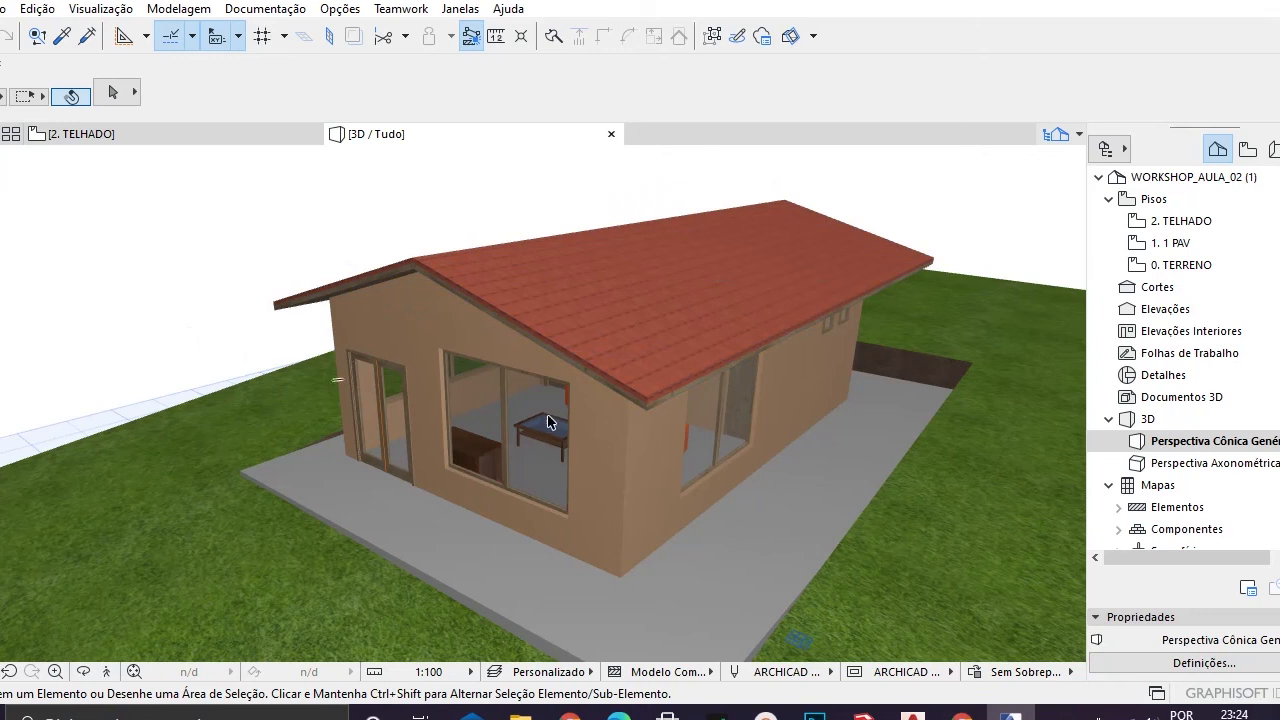
{"action": "middle_click_drag", "start_coordinate": [270, 300], "coordinate": [316, 277], "text": "shift"}
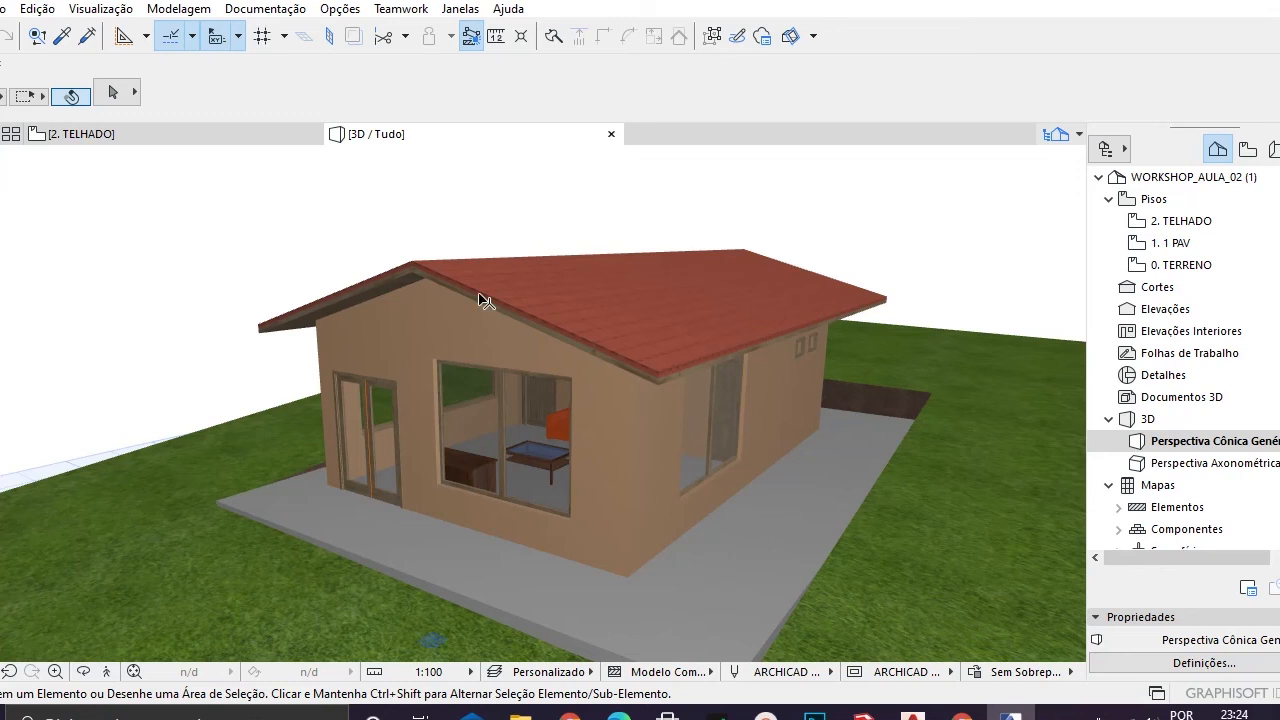
{"action": "middle_click_drag", "start_coordinate": [451, 306], "coordinate": [534, 286]}
{"action": "middle_click_drag", "start_coordinate": [658, 340], "coordinate": [700, 333], "text": "shift"}
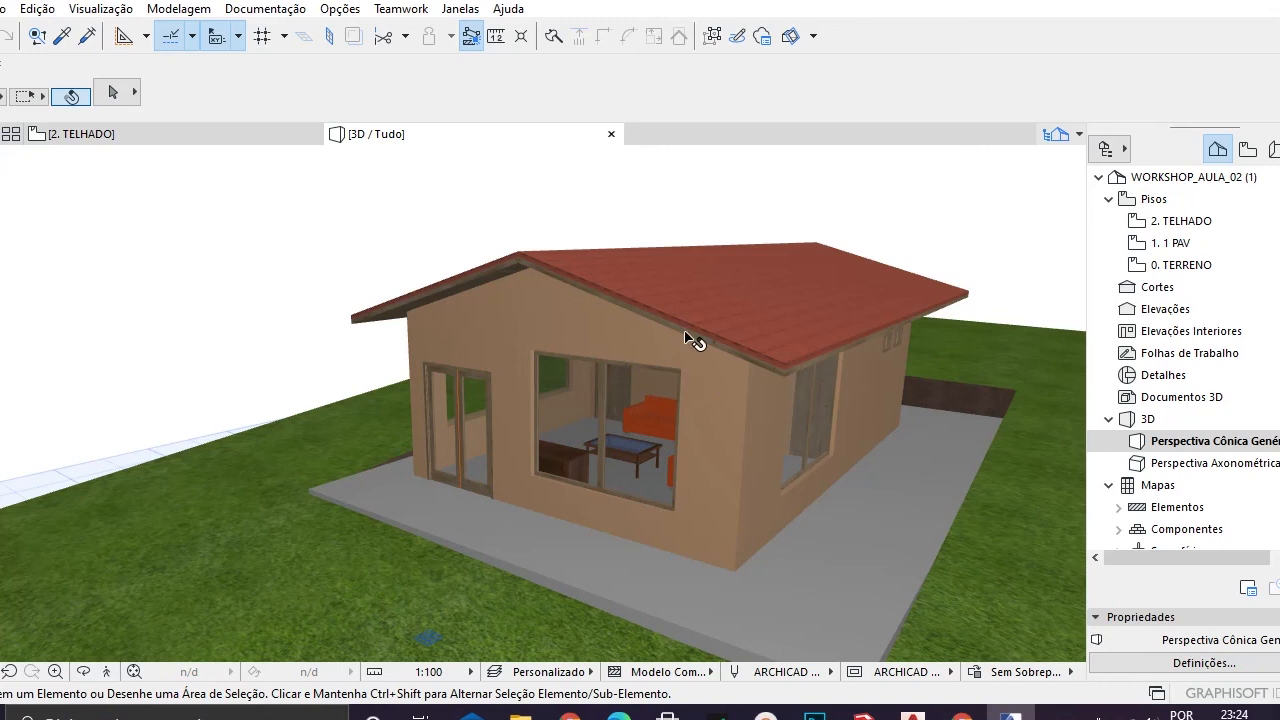
{"action": "left_click", "coordinate": [920, 318]}
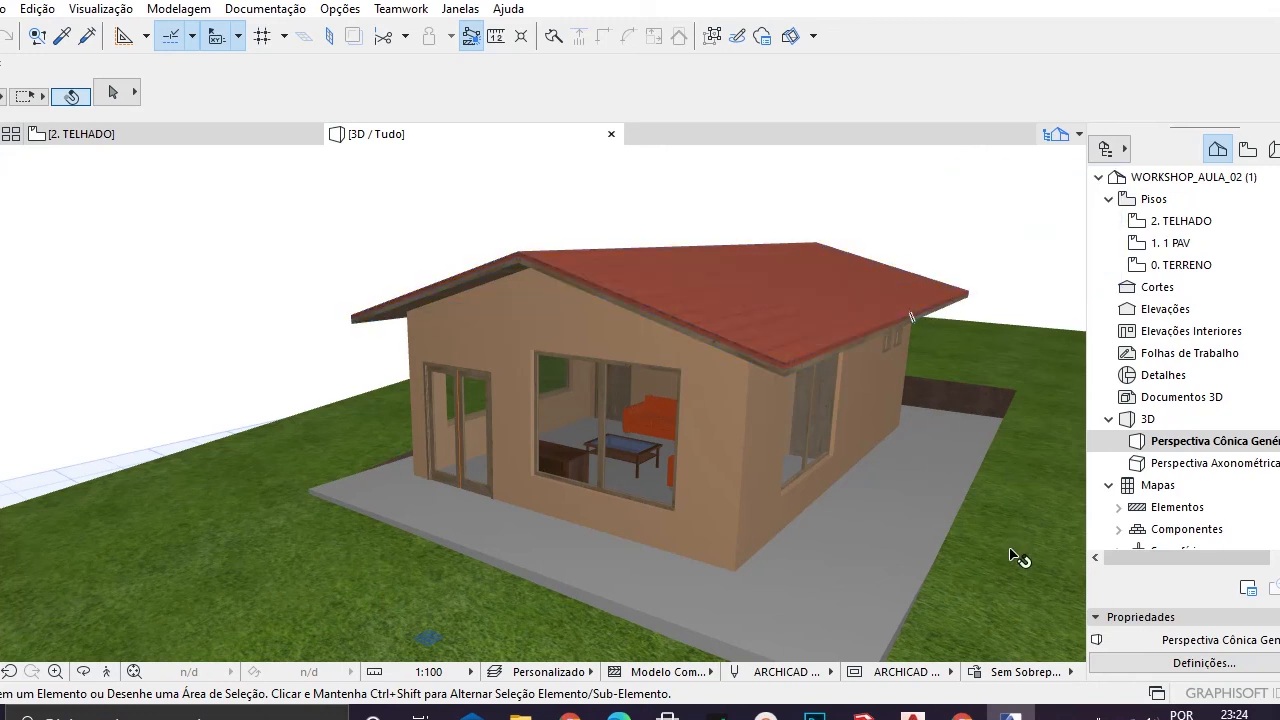